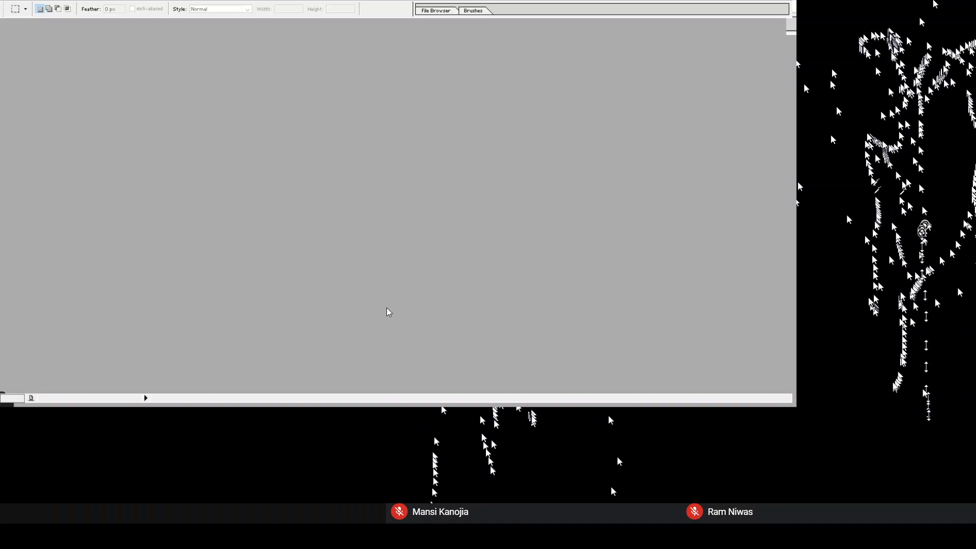
Step: Create a blank white RGB image named photo1 and reposition its window in the workspace
left_click(588, 165)
left_click_drag(245, 33, 267, 53)
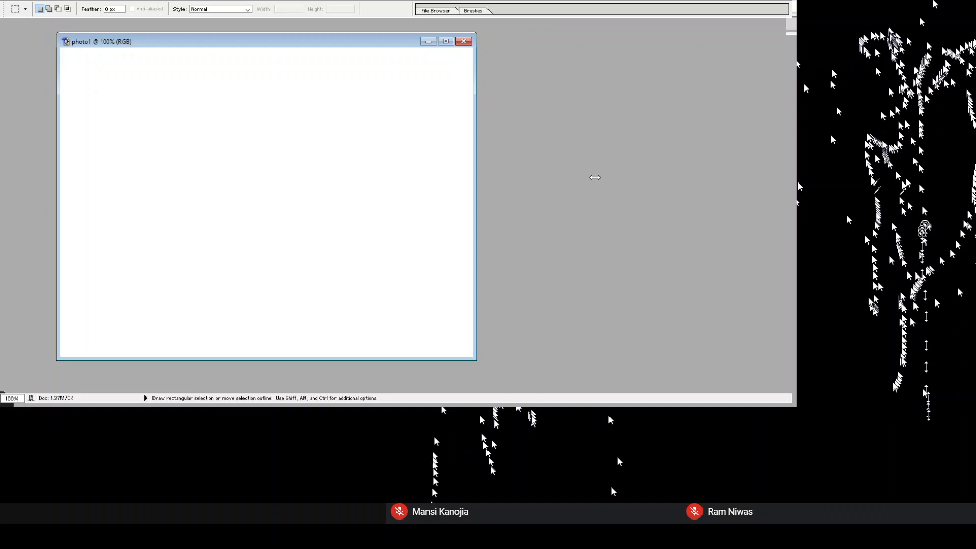
Step: Switch to File Explorer and open the Pictures folder
left_click(512, 477)
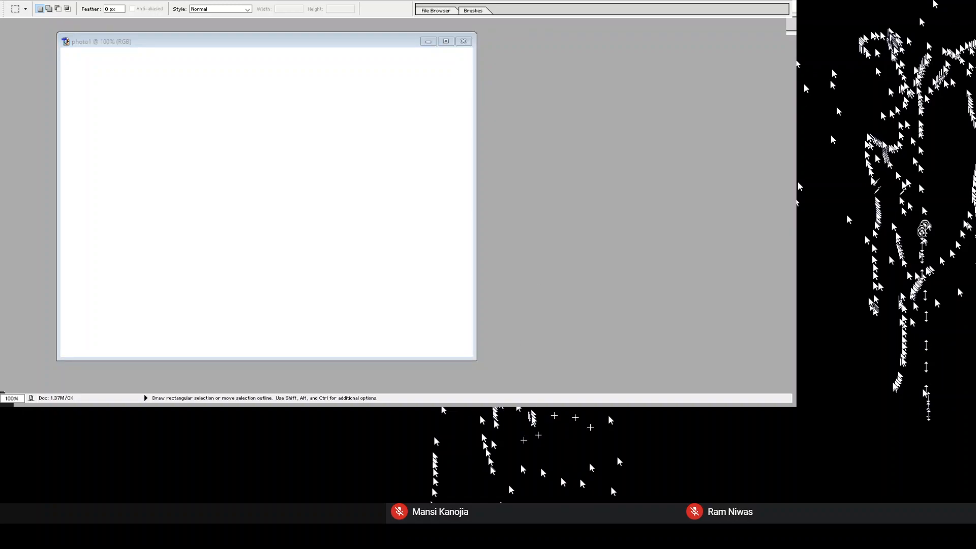
key("alt+Tab")
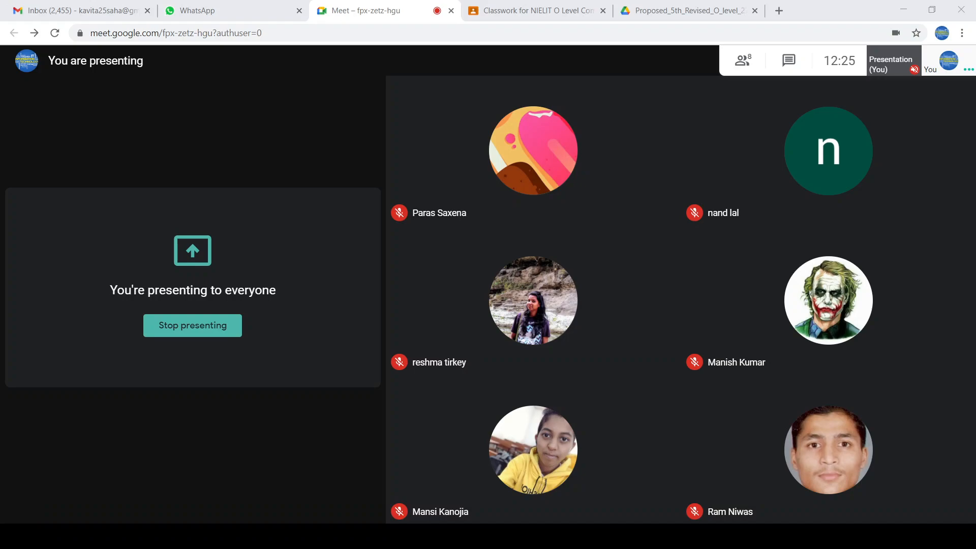
left_click(384, 472)
key("super+e")
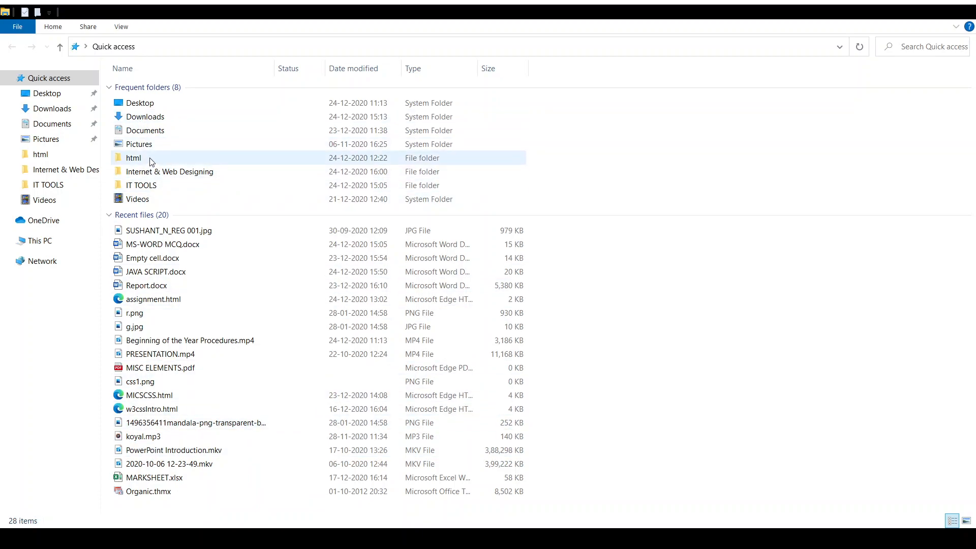
left_click(142, 149)
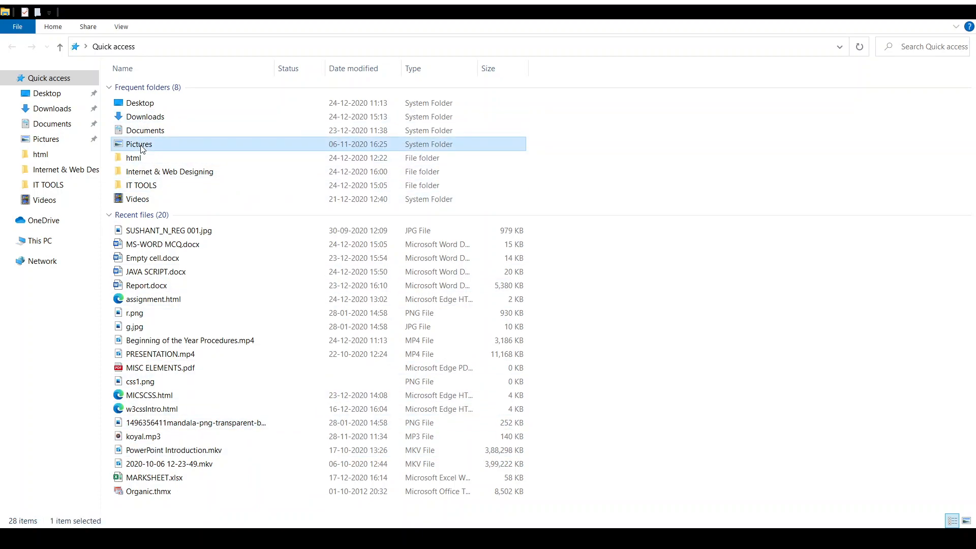
key("Return")
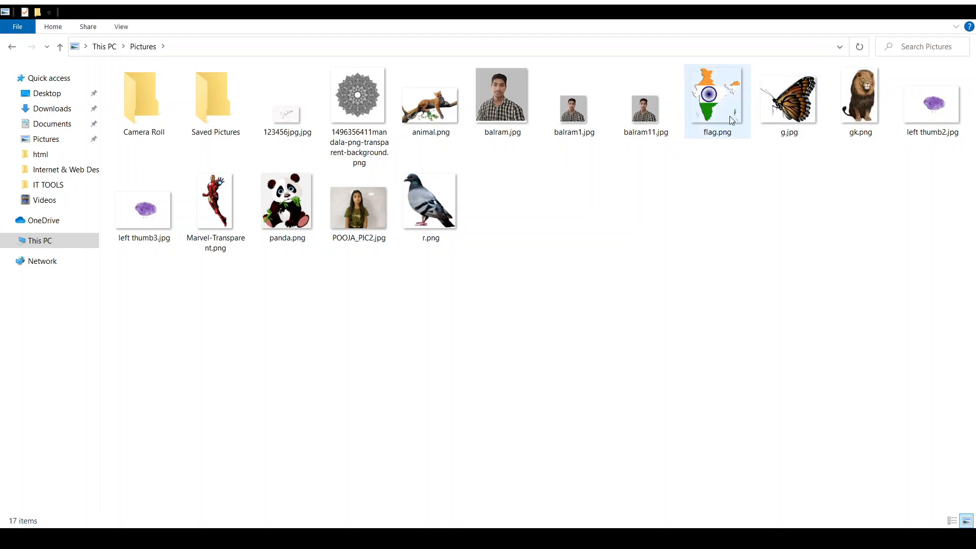
Step: Open the butterfly picture g.jpg from the Pictures folder in Microsoft Office Picture Manager
left_click(784, 109)
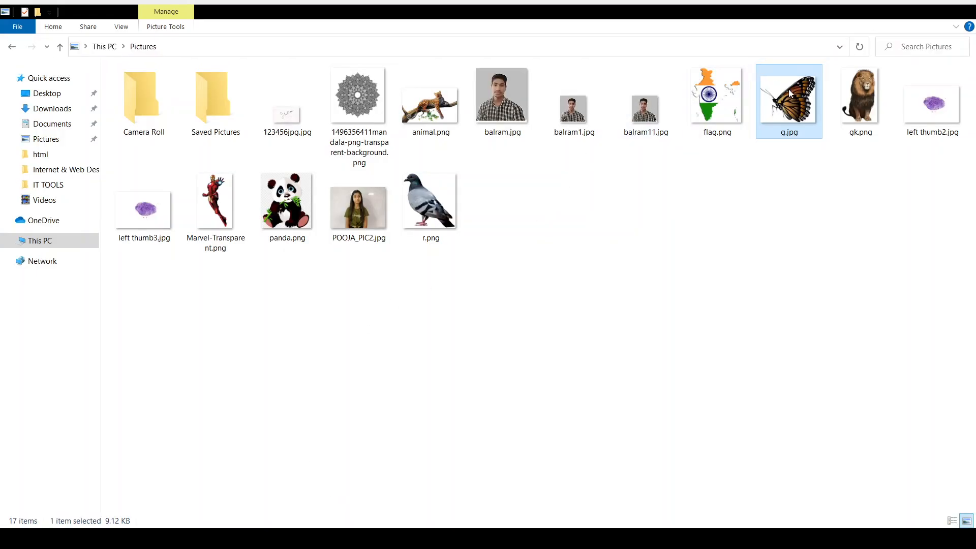
key("alt+Tab")
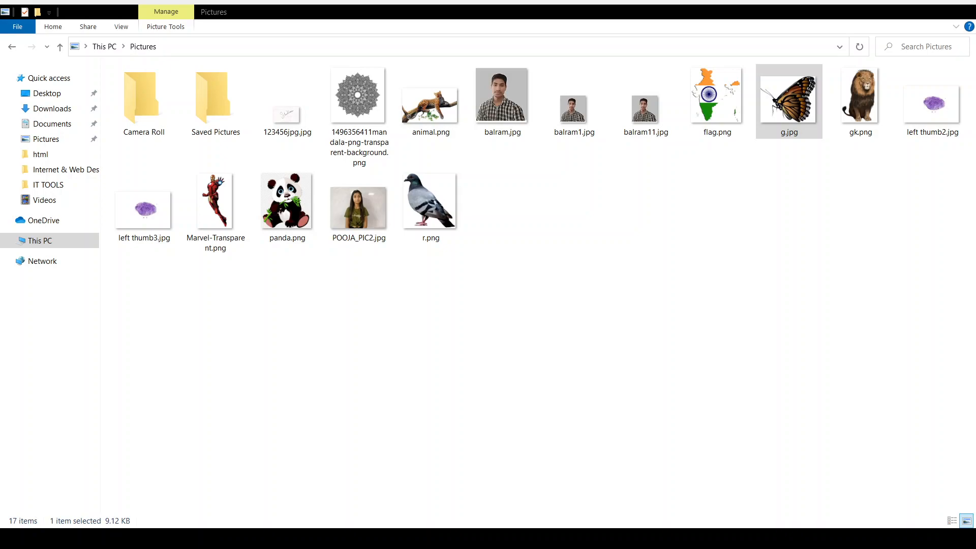
key("alt+Tab")
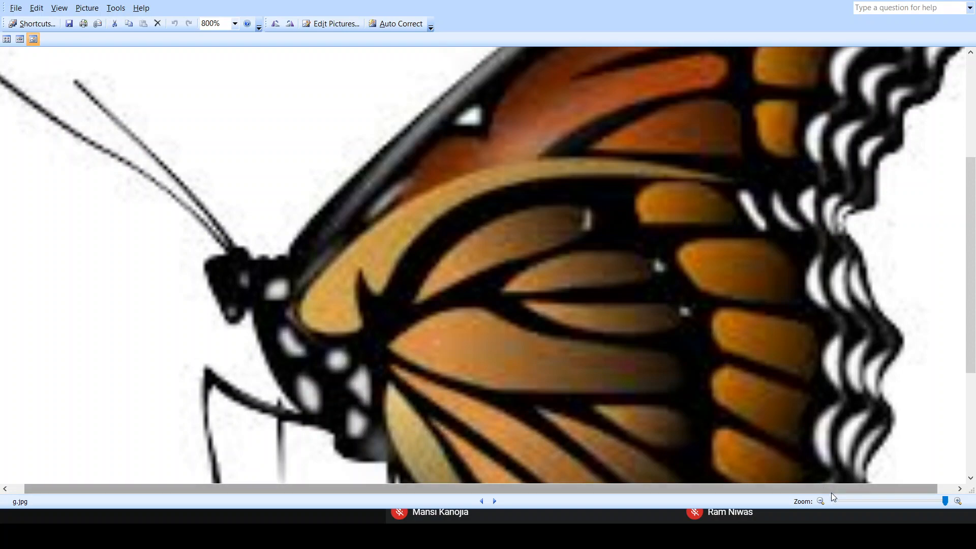
Step: Compare the butterfly picture at small and large zoom levels, and examine its edges and wing detail at 800%
left_click(841, 501)
left_click(841, 502)
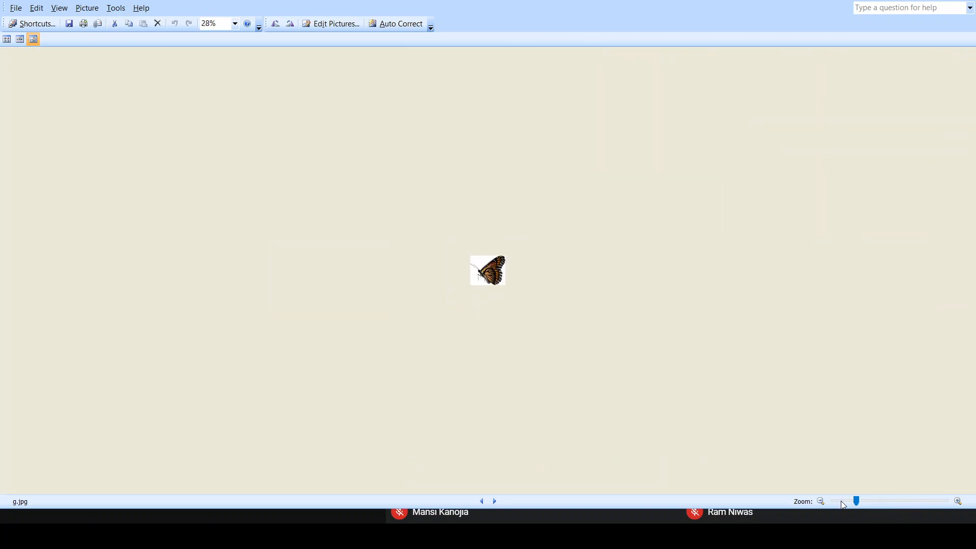
left_click(884, 502)
left_click(931, 500)
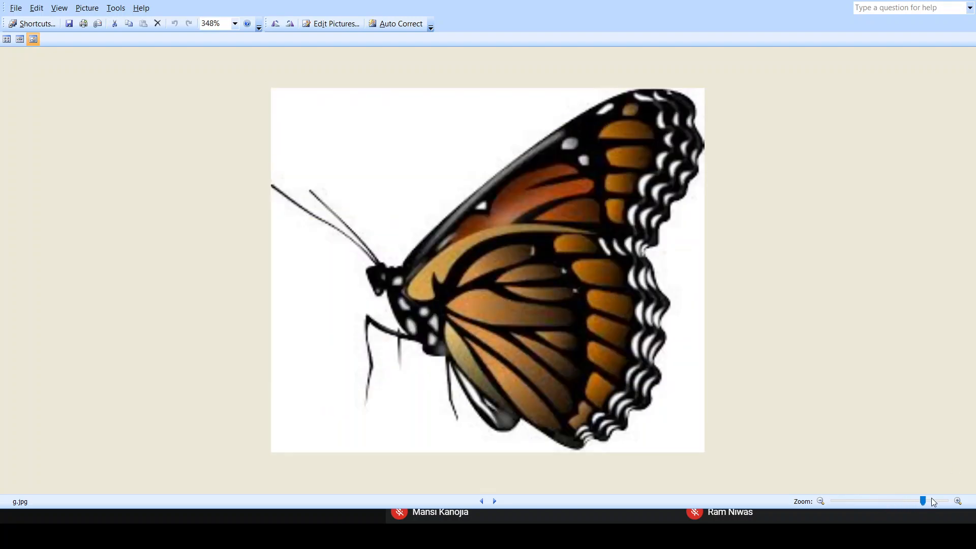
left_click(949, 502)
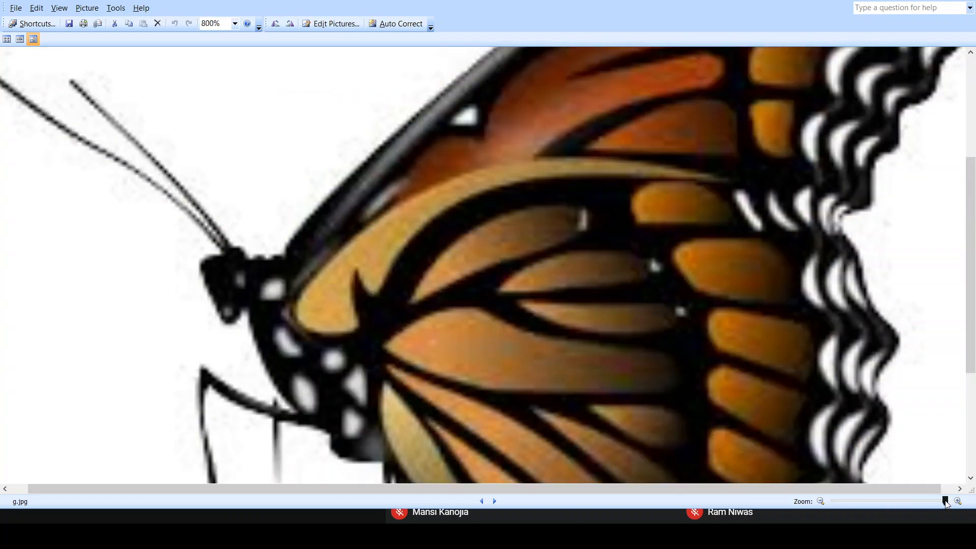
scroll(325, 300, "up", 1)
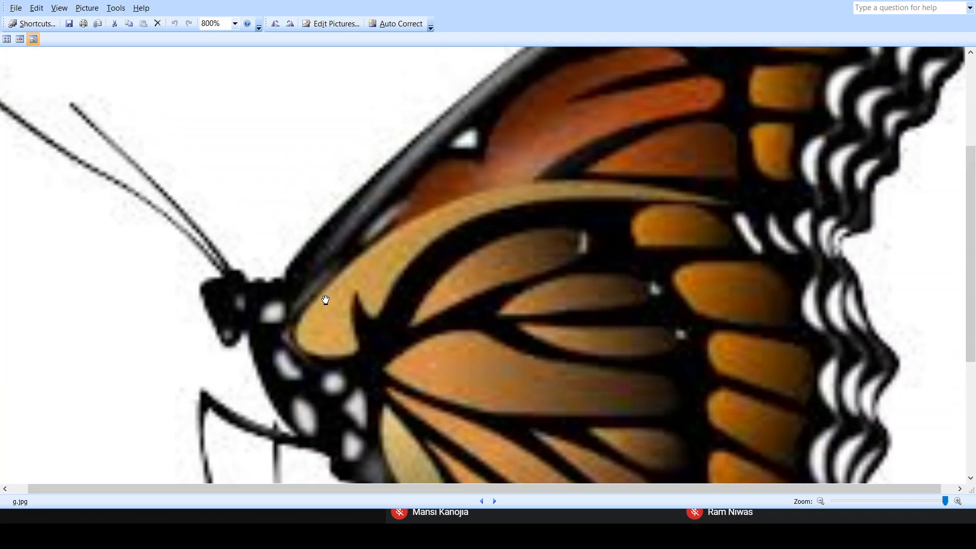
scroll(326, 299, "down", 2)
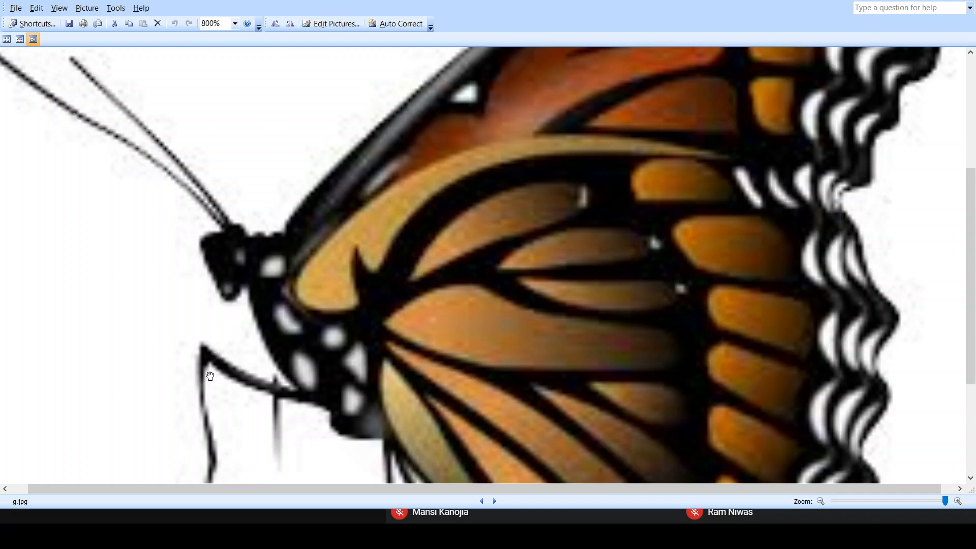
scroll(519, 287, "up", 2)
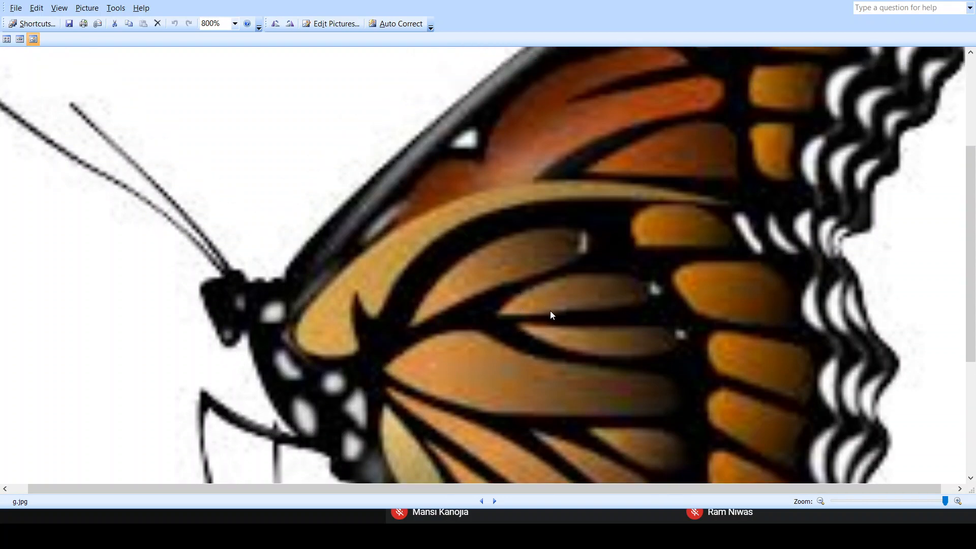
scroll(549, 312, "down", 1)
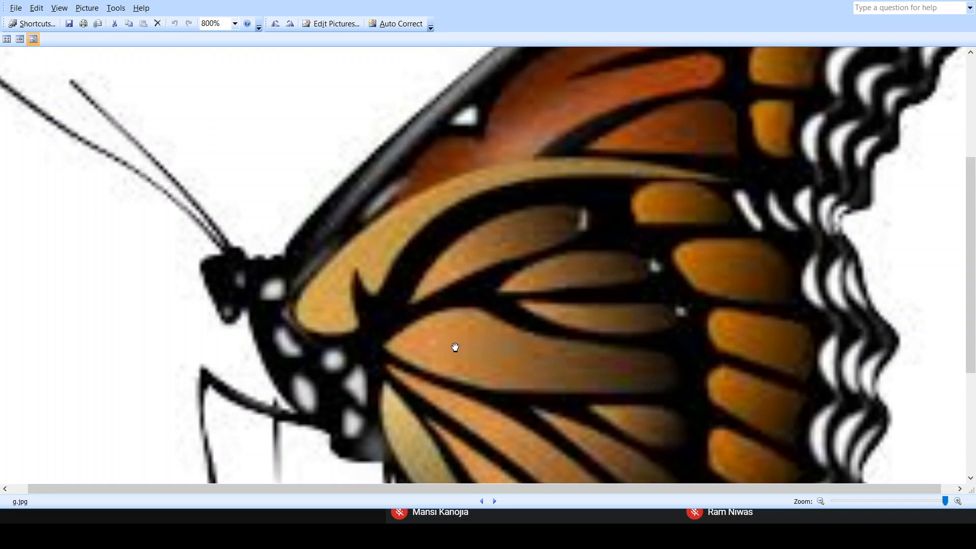
Step: Go to the lion picture gk.png and examine its eye and fur at 800% zoom
left_click(485, 502)
left_click_drag(258, 488, 695, 507)
scroll(614, 358, "down", 3)
scroll(614, 358, "down", 10)
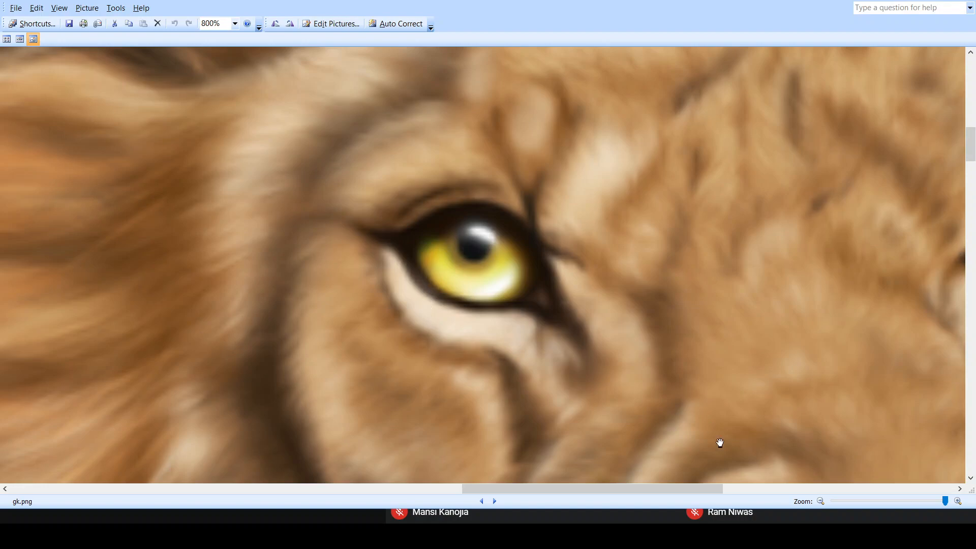
Step: Examine the fingerprint in left thumb2.jpg and the mask's eyes in Marvel-Transparent.png at 800% zoom
left_click(495, 501)
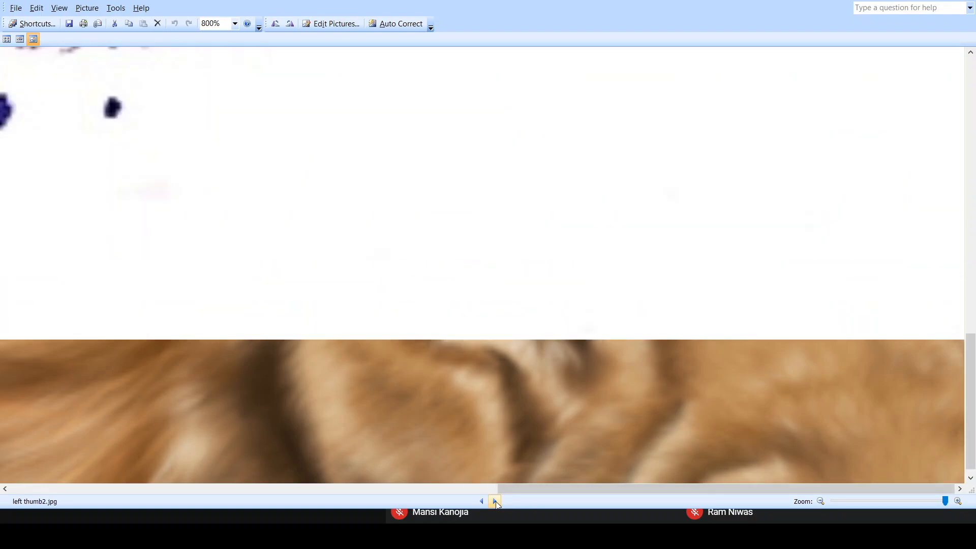
left_click_drag(307, 171, 691, 411)
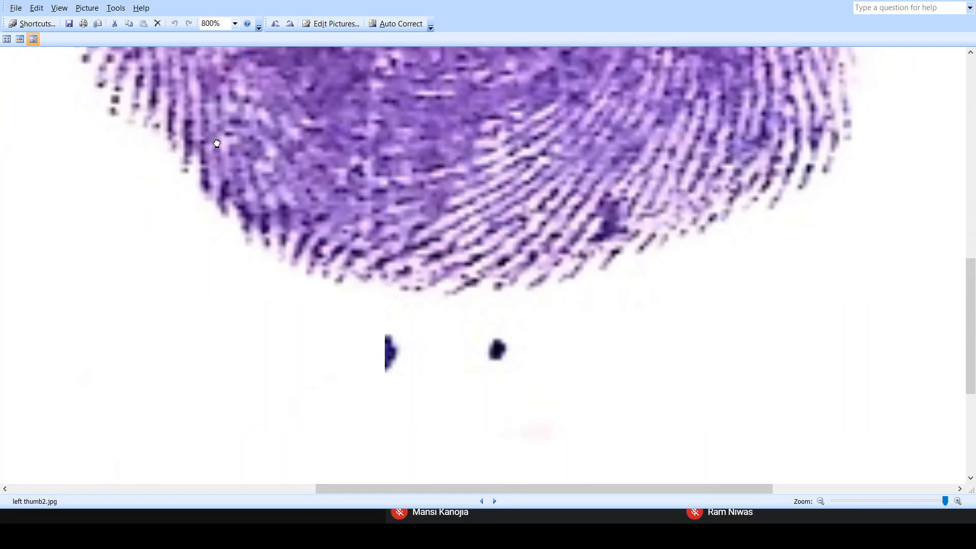
left_click_drag(368, 113, 413, 335)
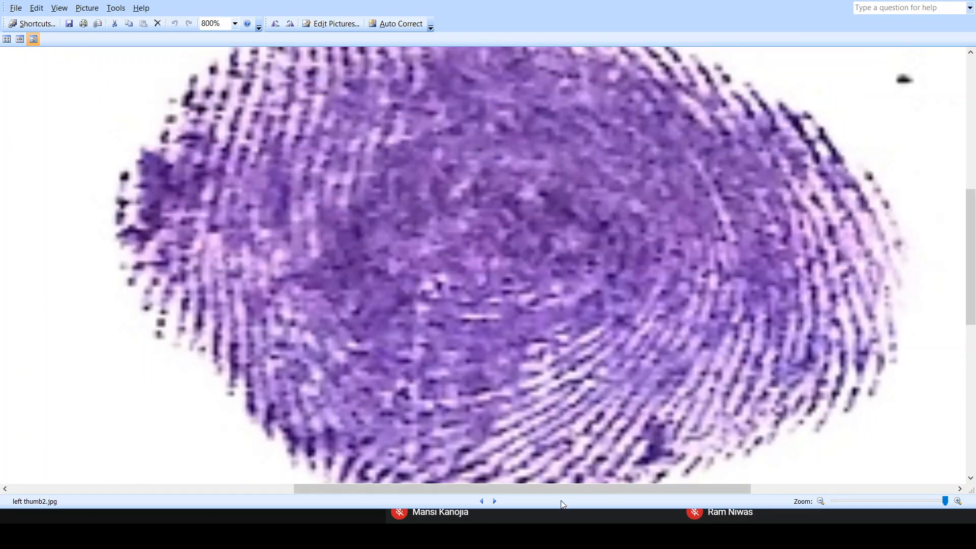
left_click(494, 501)
left_click(495, 501)
left_click_drag(910, 187, 452, 230)
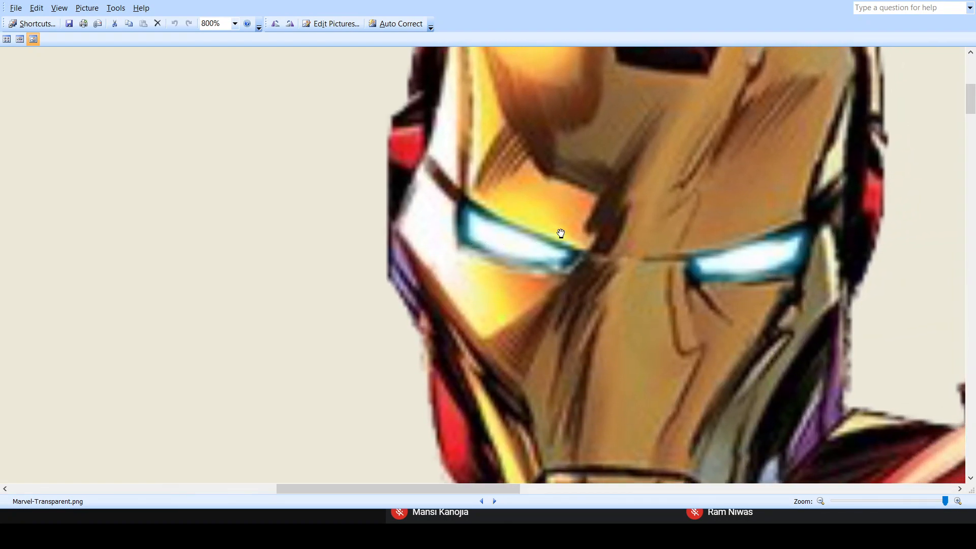
Step: Go to panda.png and examine the outline of the panda's head and one blue eye at 800% zoom
left_click(495, 501)
left_click_drag(153, 234, 803, 216)
left_click_drag(696, 200, 551, 312)
left_click_drag(798, 415, 429, 234)
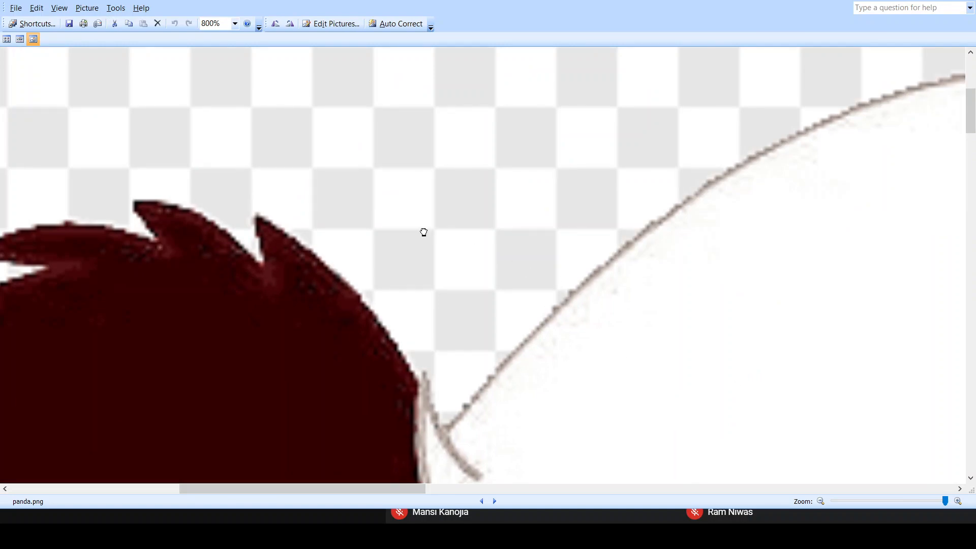
left_click_drag(813, 371, 487, 242)
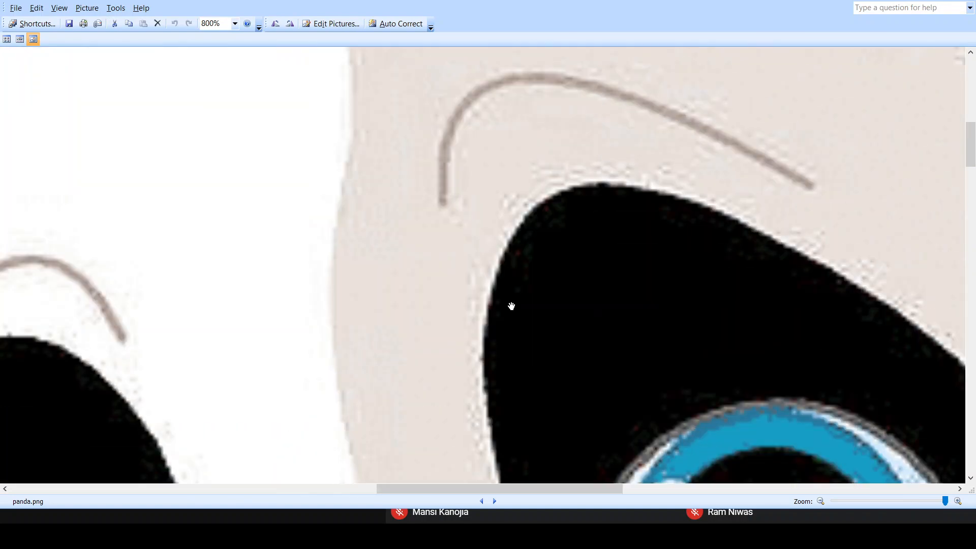
left_click_drag(615, 359, 526, 246)
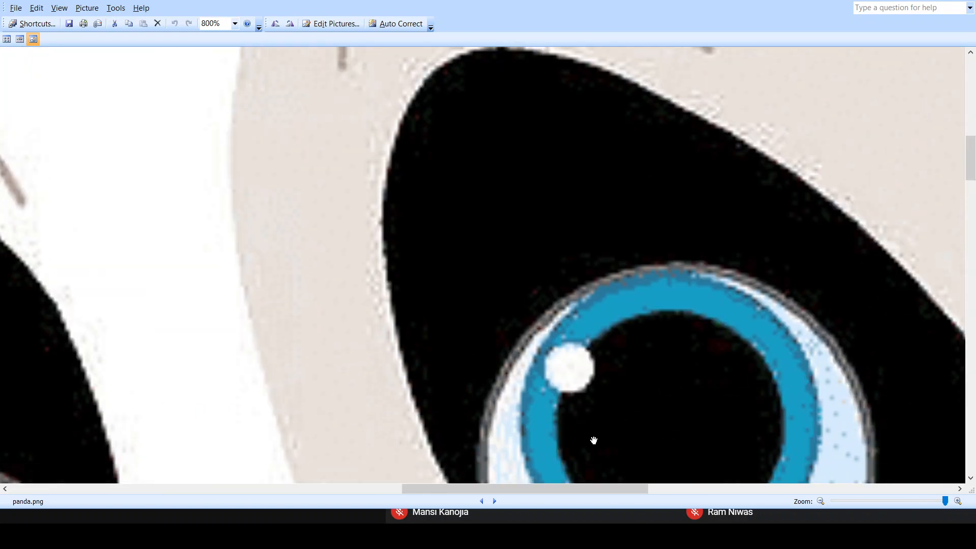
left_click_drag(592, 431, 541, 216)
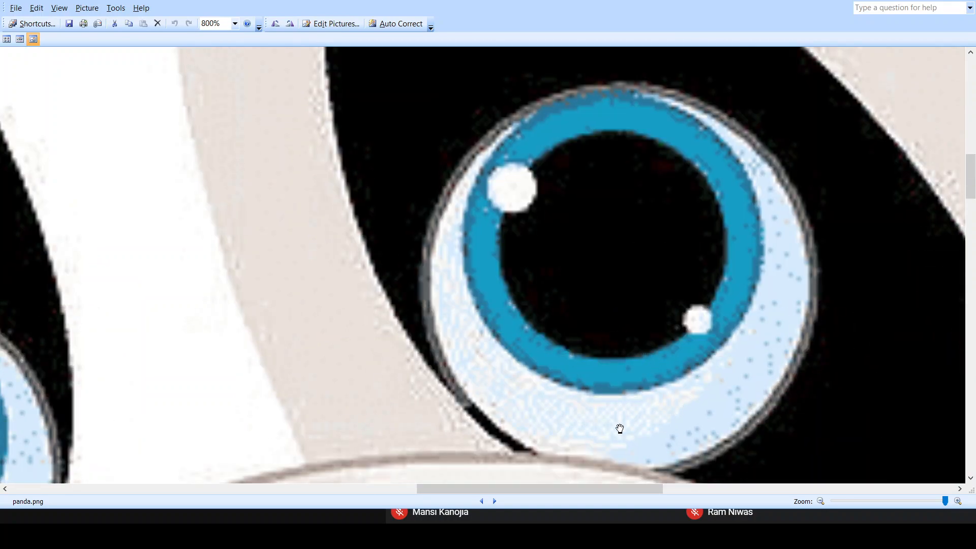
left_click_drag(589, 421, 536, 391)
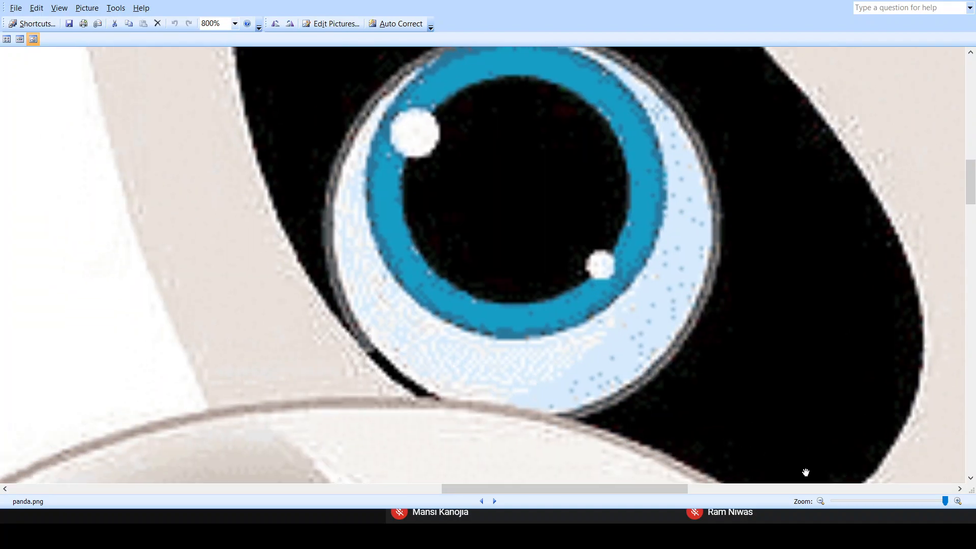
Step: Zoom panda.png out to view the whole panda, then return to 800% to examine its mouth, nose and eyes
left_click_drag(947, 502, 834, 502)
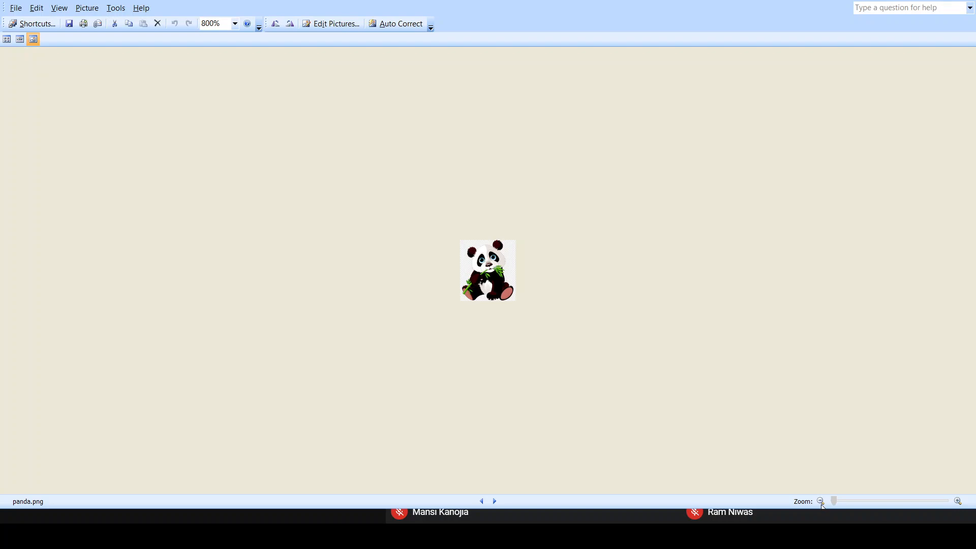
left_click_drag(833, 501, 944, 502)
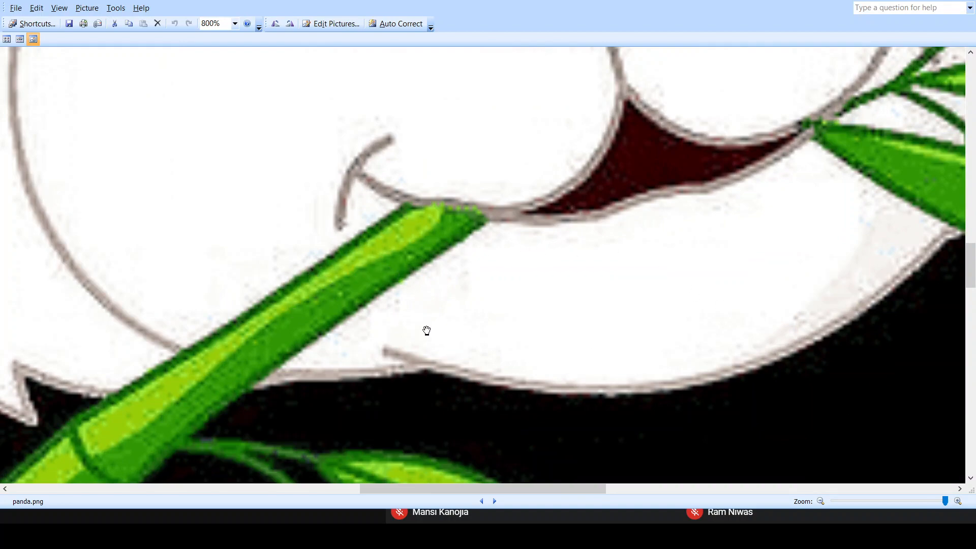
scroll(427, 330, "up", 5)
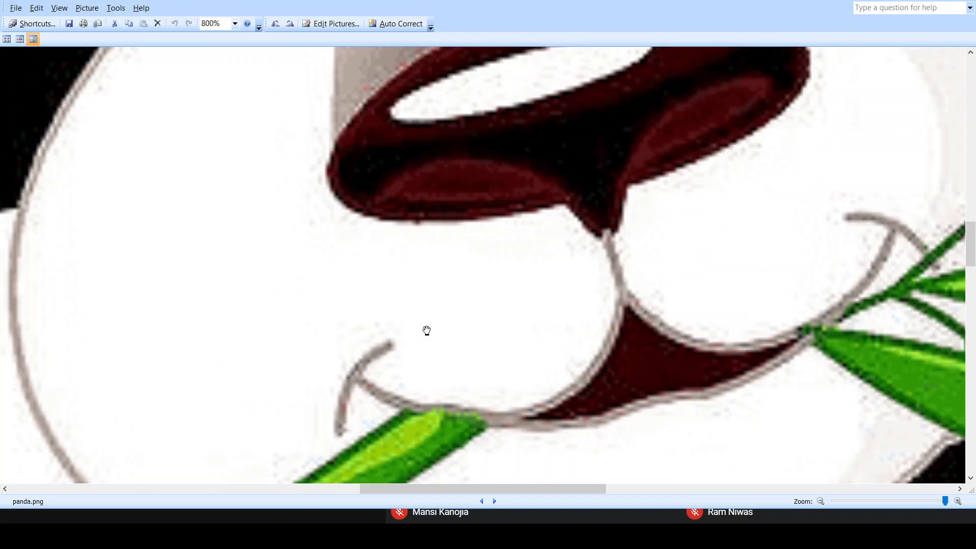
scroll(426, 330, "up", 8)
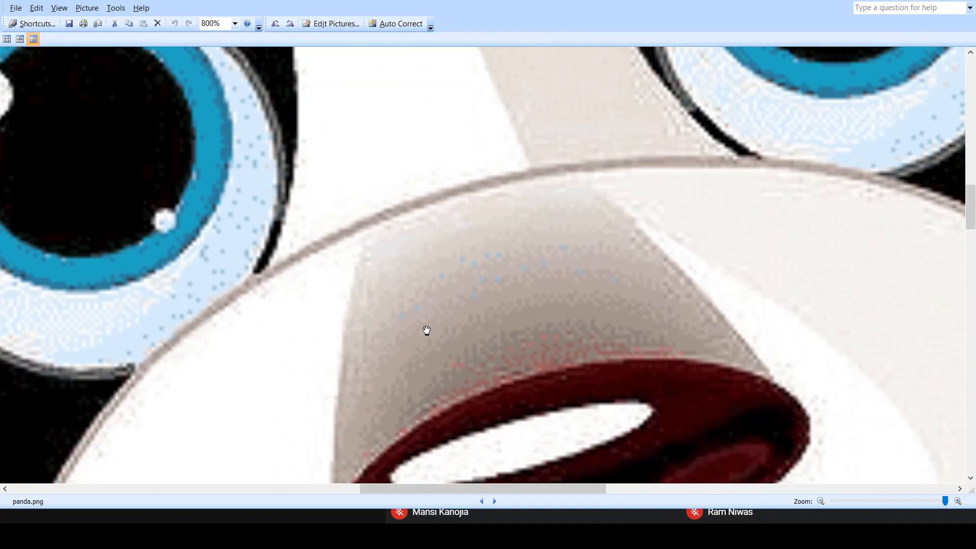
scroll(427, 330, "up", 6)
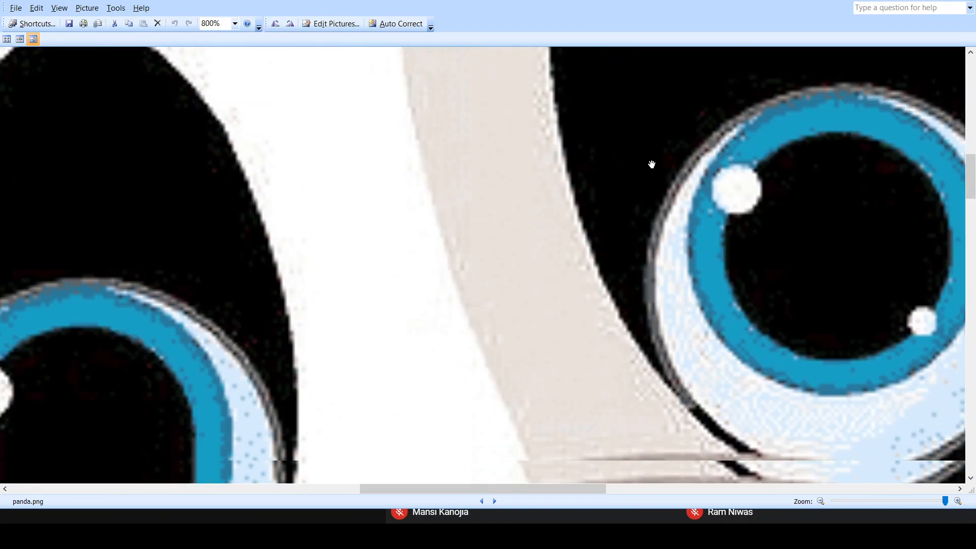
Step: Apply Auto Correct to panda.png and inspect the eye colours, reducing the zoom to 151% to view the face
left_click(419, 23)
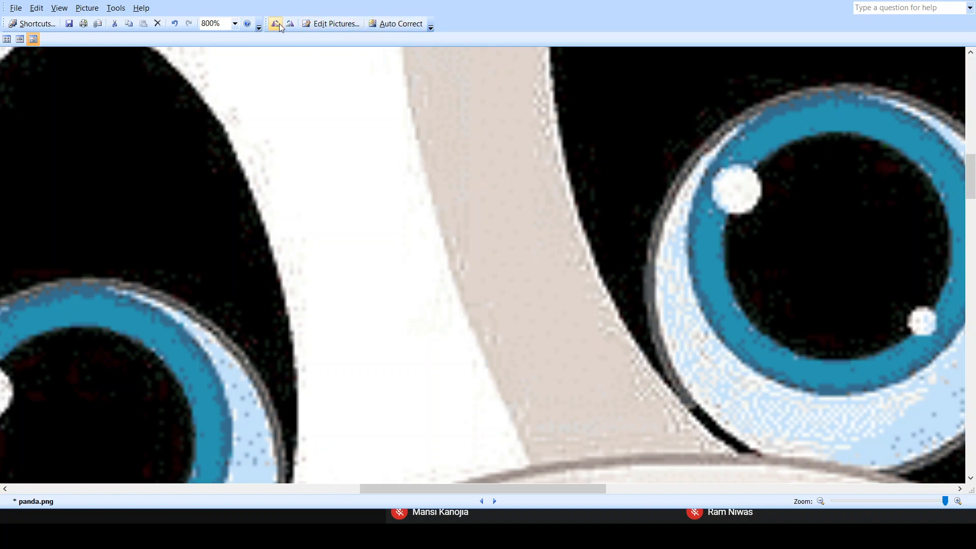
left_click(232, 24)
left_click_drag(792, 199, 607, 253)
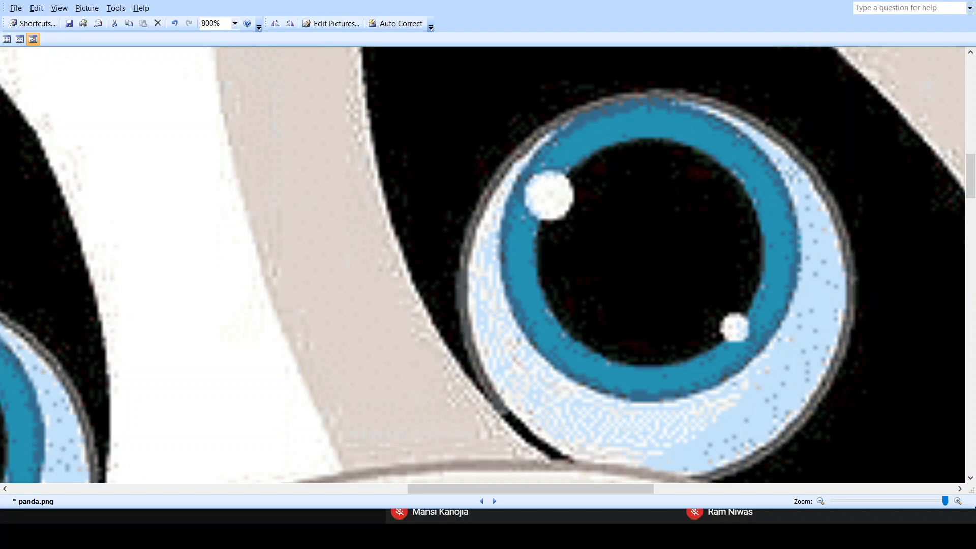
left_click(895, 501)
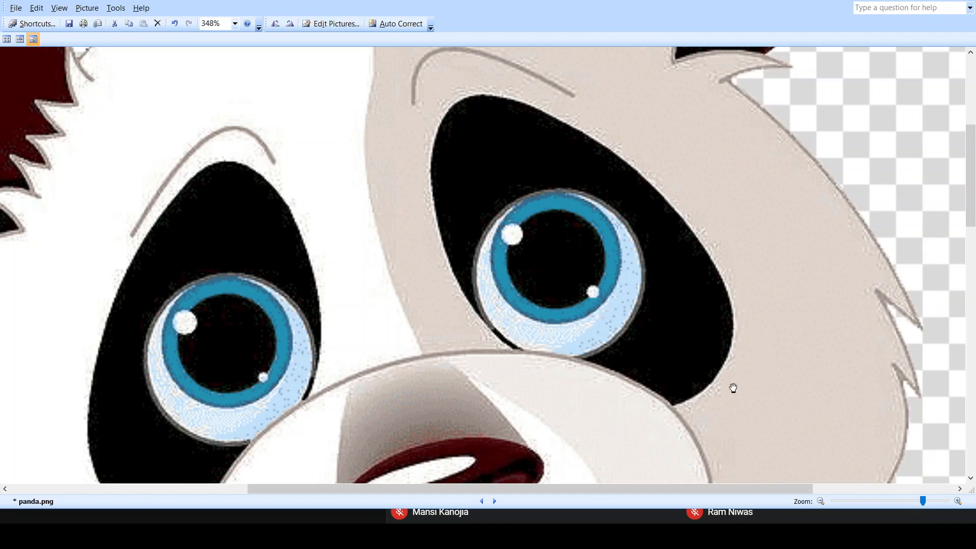
left_click(889, 502)
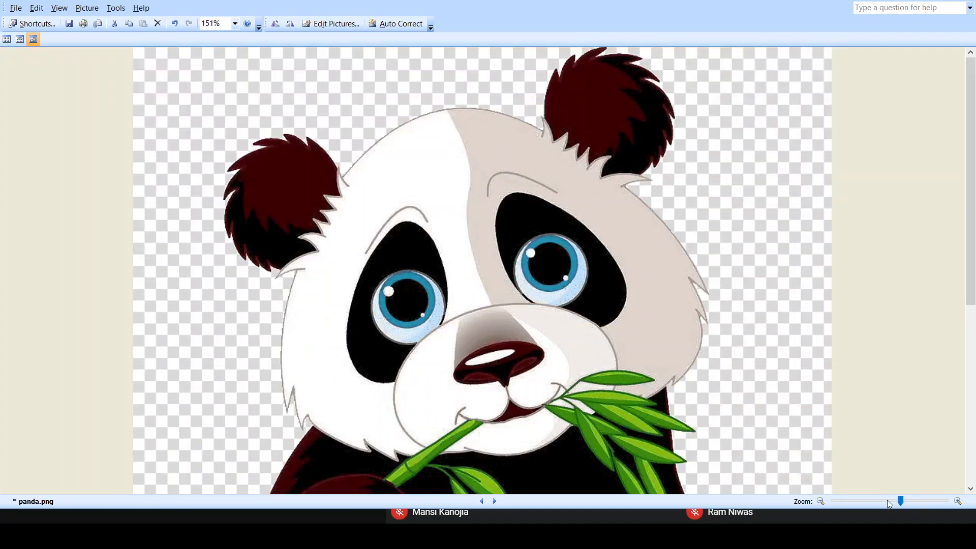
Step: Compare the whole panda in panda.png at 65% zoom with the enlarged view at 151%
left_click(882, 502)
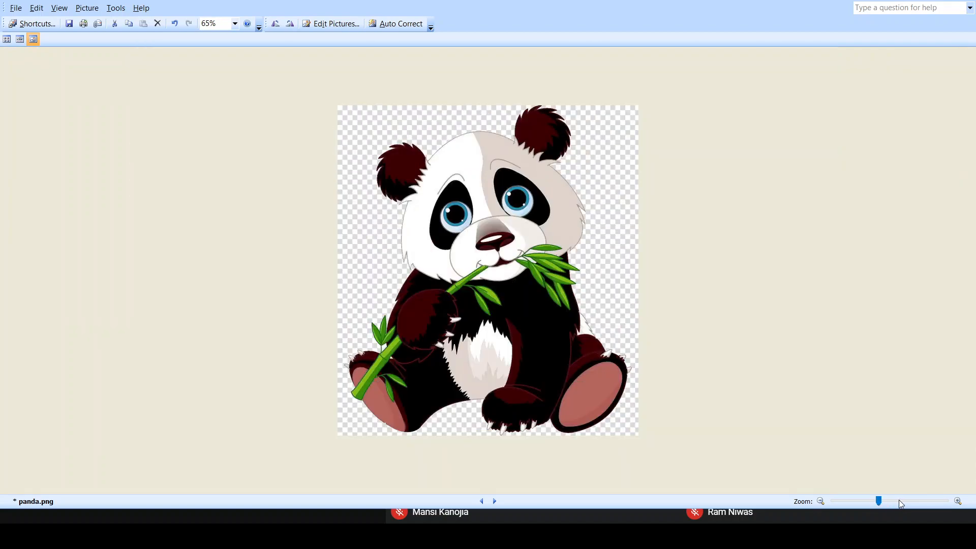
left_click(899, 501)
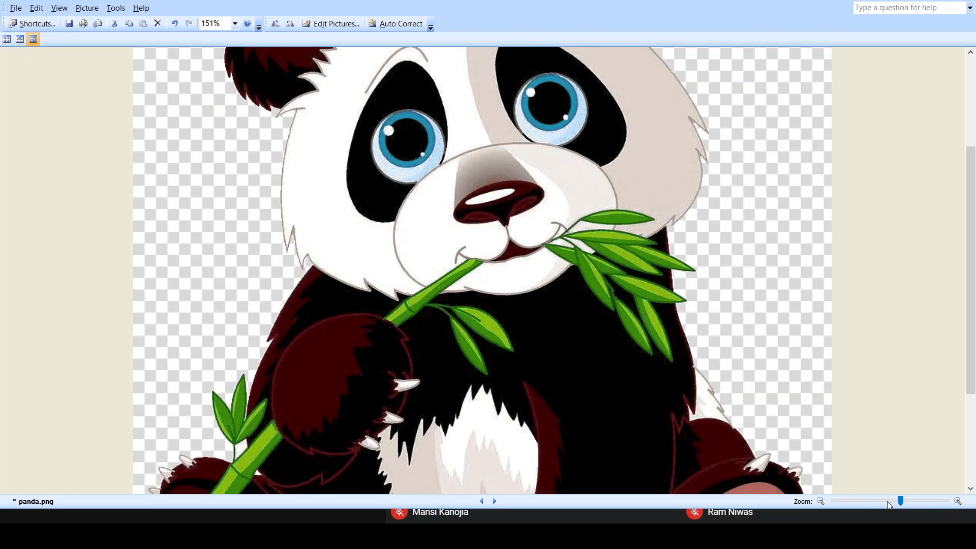
left_click(889, 503)
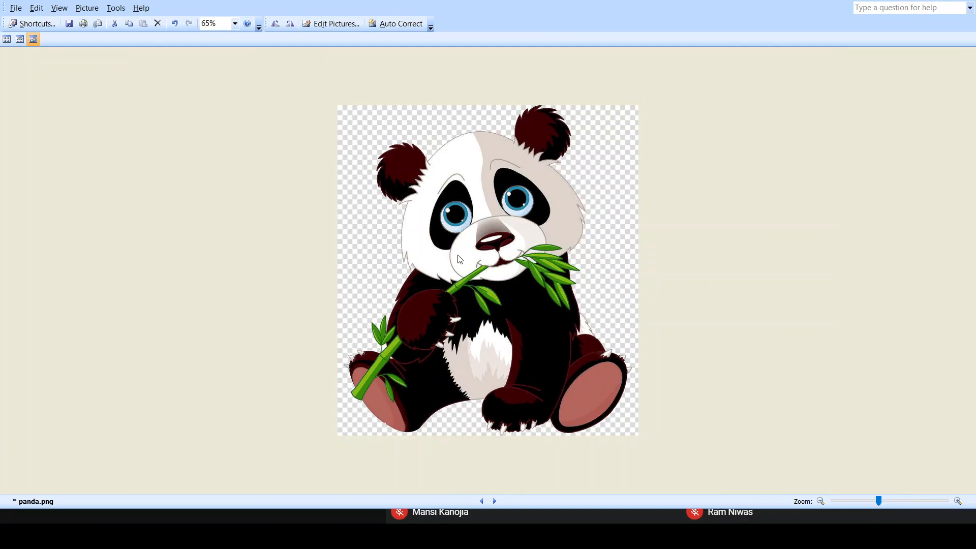
key("alt+Return")
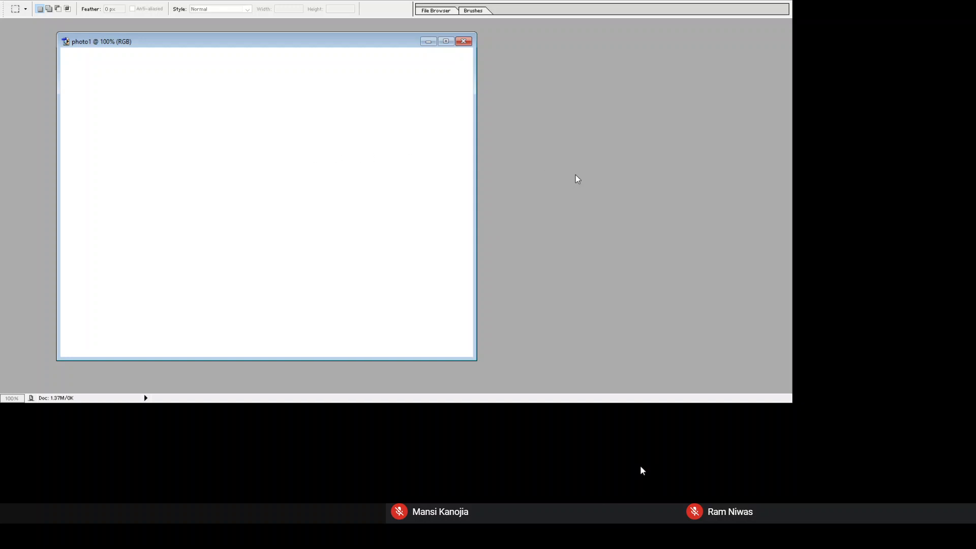
Step: Create a blank transparent image and close it again, and move the photo1 window toward the workspace's upper-left corner
left_click(608, 163)
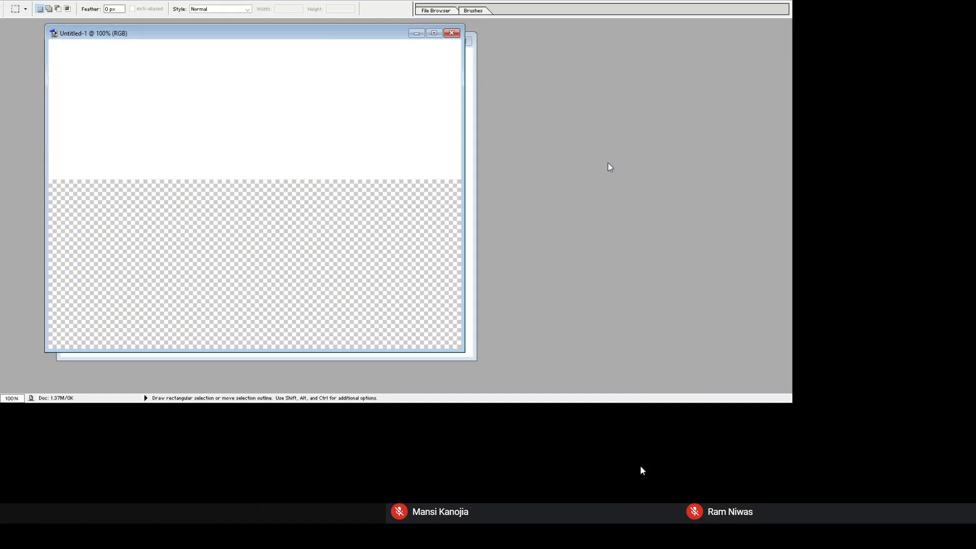
key("ctrl+w")
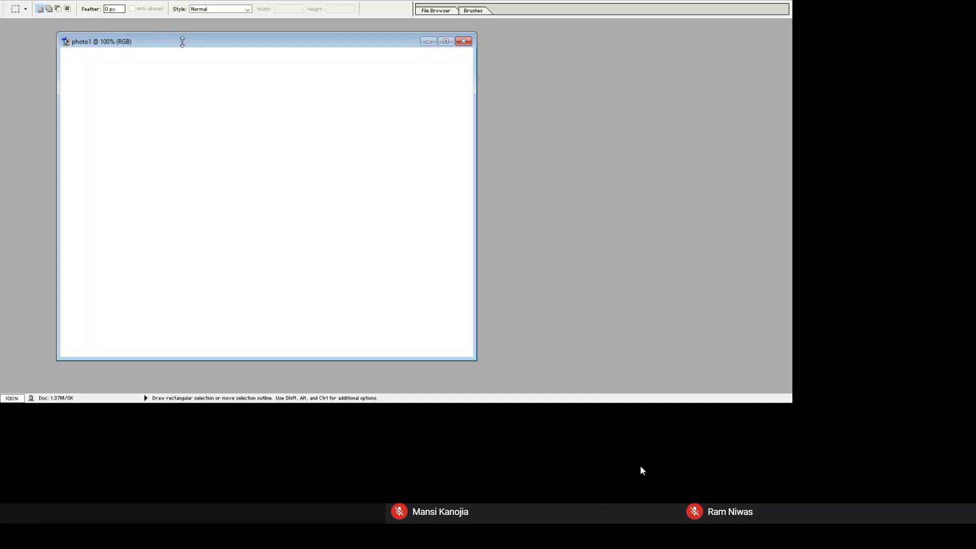
left_click_drag(182, 42, 127, 44)
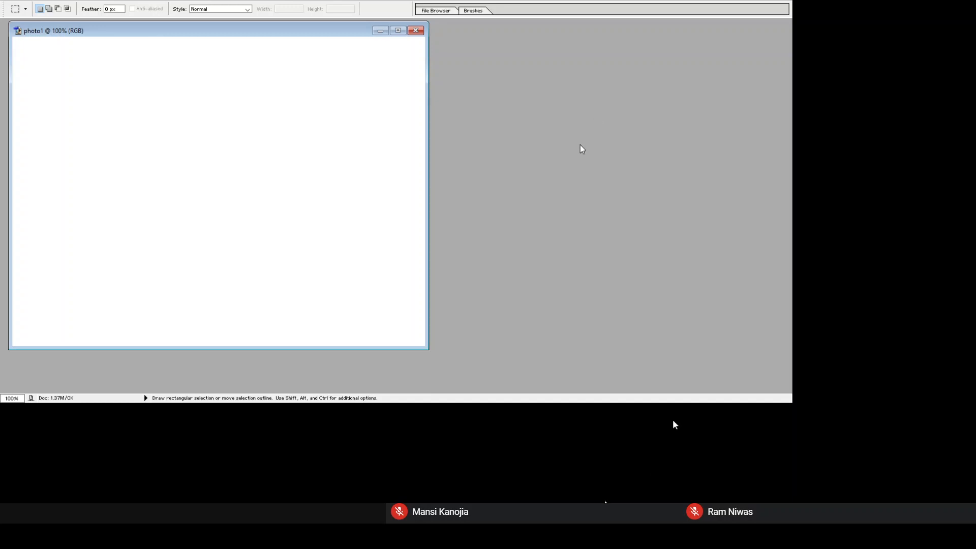
Step: Open panda.png and place its window beside the blank photo1 image
double_click(671, 176)
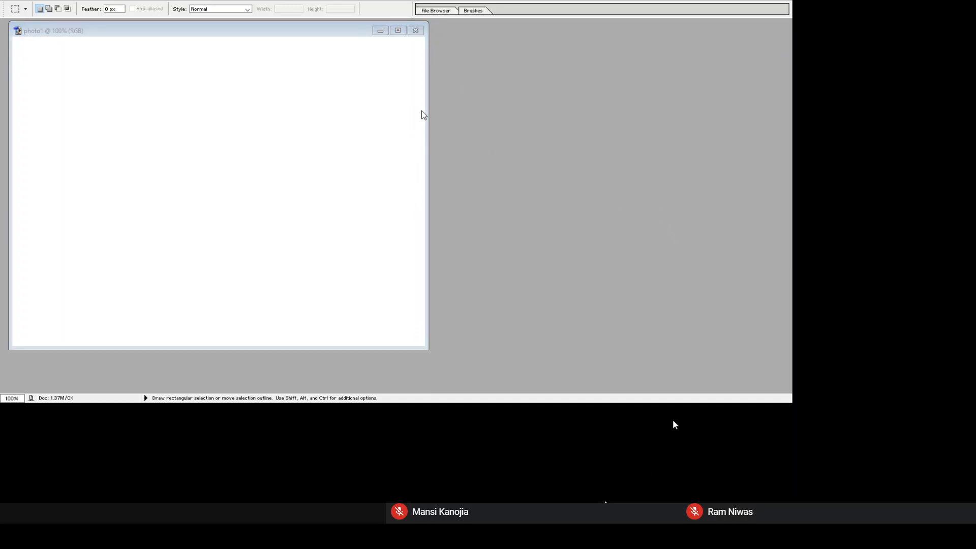
left_click(648, 278)
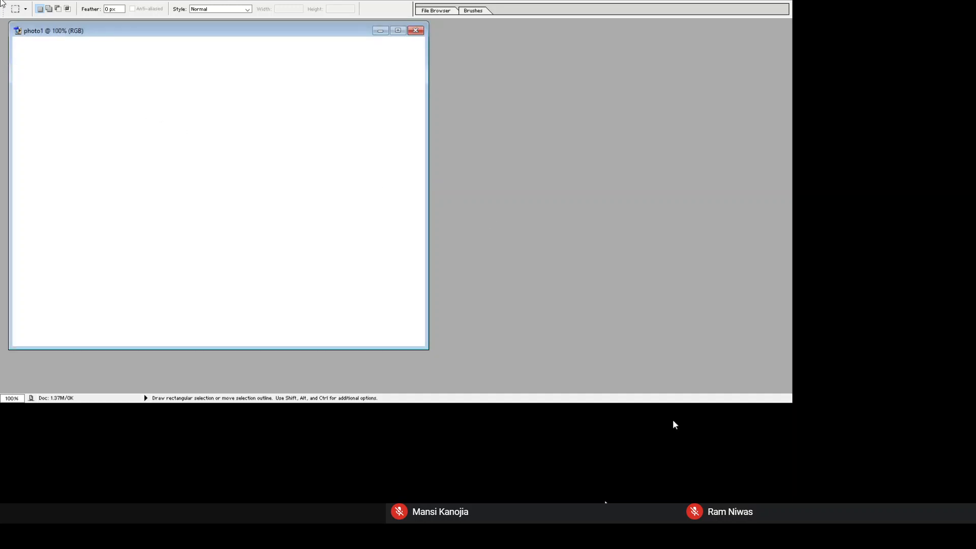
left_click(8, 15)
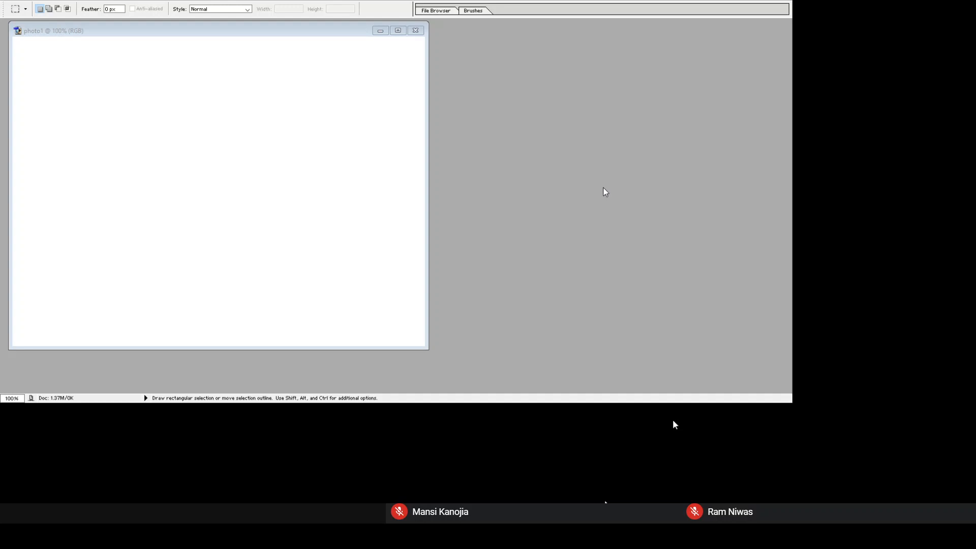
left_click(664, 266)
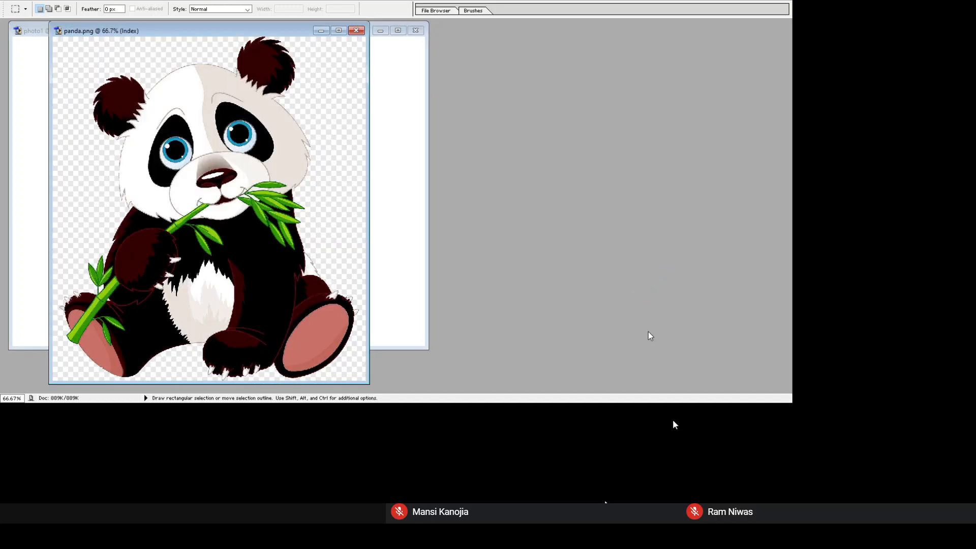
left_click_drag(239, 30, 521, 28)
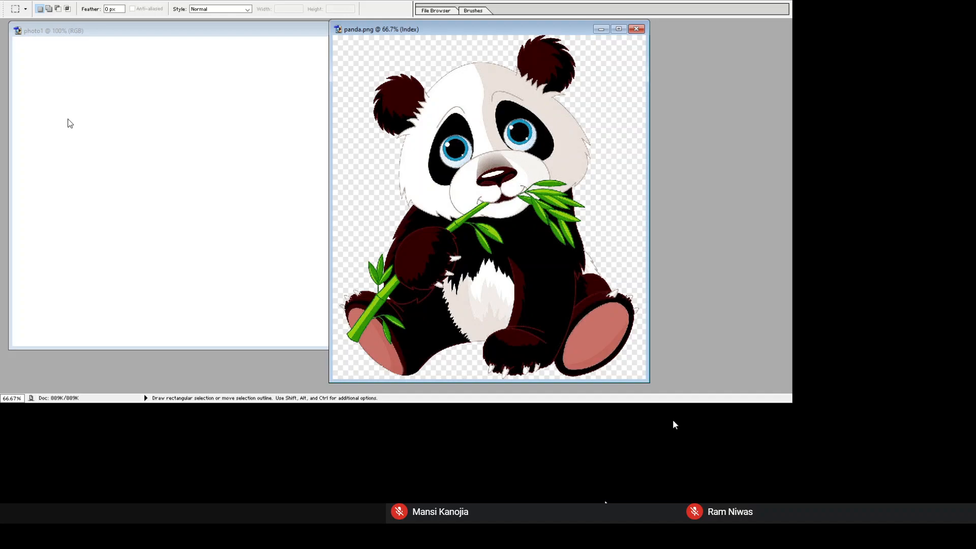
Step: Select the panda's head and bamboo leaves in panda.png with a rectangular marquee
key("w")
left_click(23, 100)
left_click(16, 101)
left_click(11, 72)
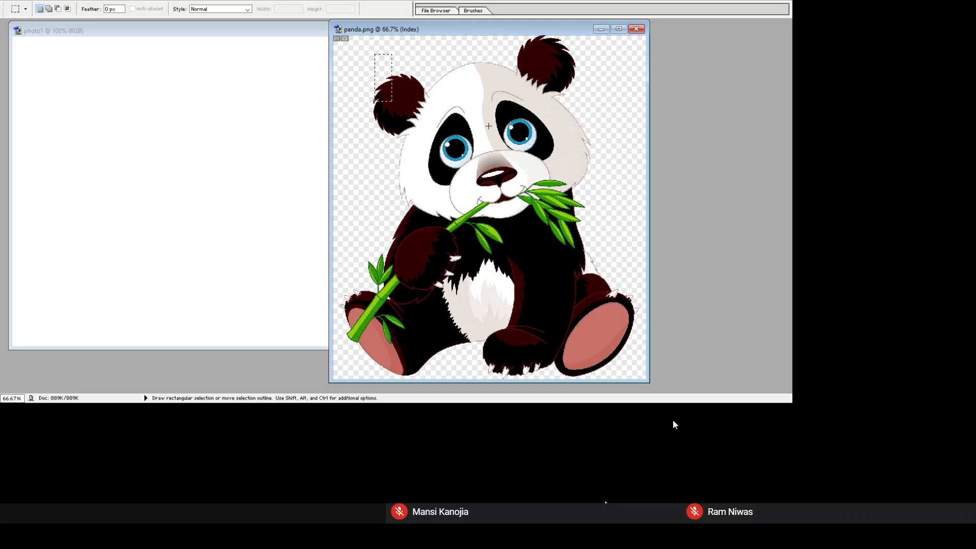
left_click_drag(619, 245, 721, 268)
Step: Copy the rectangular panda selection into photo1 with the Move tool and reposition it on the canvas
key("v")
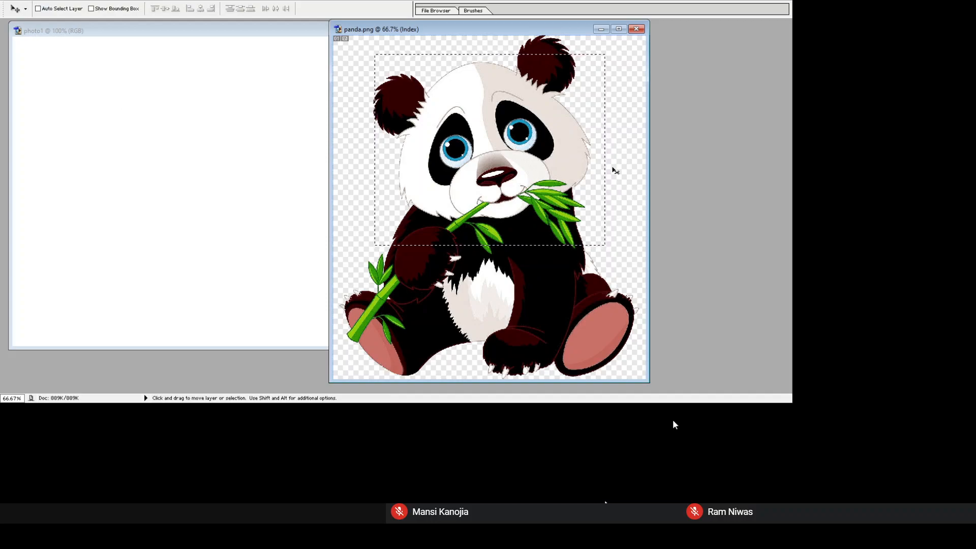
left_click_drag(607, 173, 376, 245)
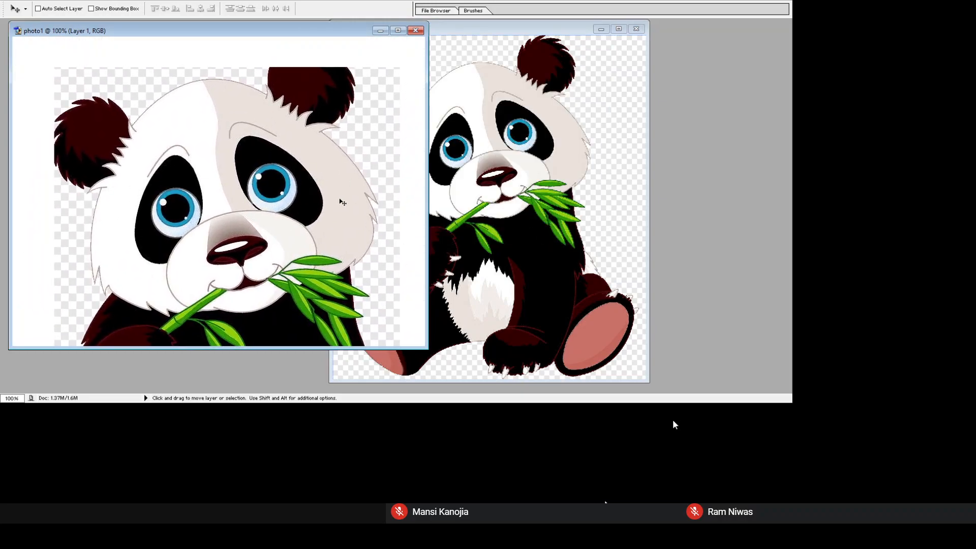
left_click_drag(250, 228, 240, 195)
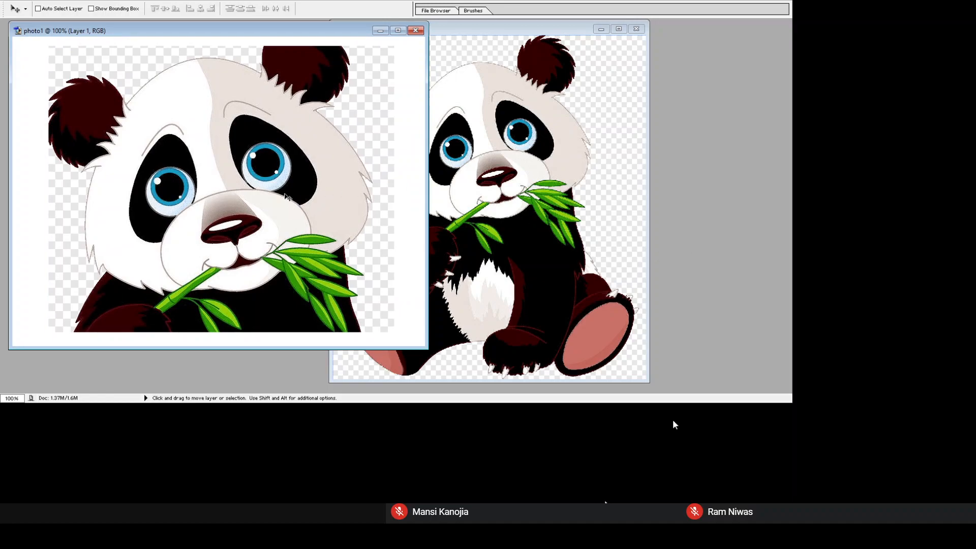
mouse_move(303, 33)
left_mouse_down()
mouse_move(341, 37)
mouse_move(296, 32)
mouse_move(315, 31)
left_mouse_up()
left_click_drag(257, 213, 263, 233)
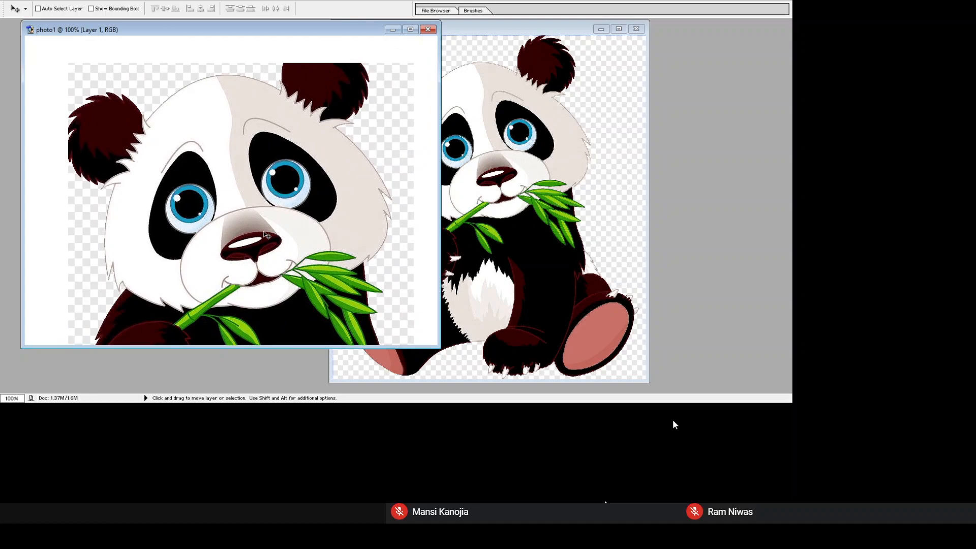
Step: Scale the rectangular panda picture to about 29% with Free Transform and place it near the canvas's upper-left corner
key("ctrl+t")
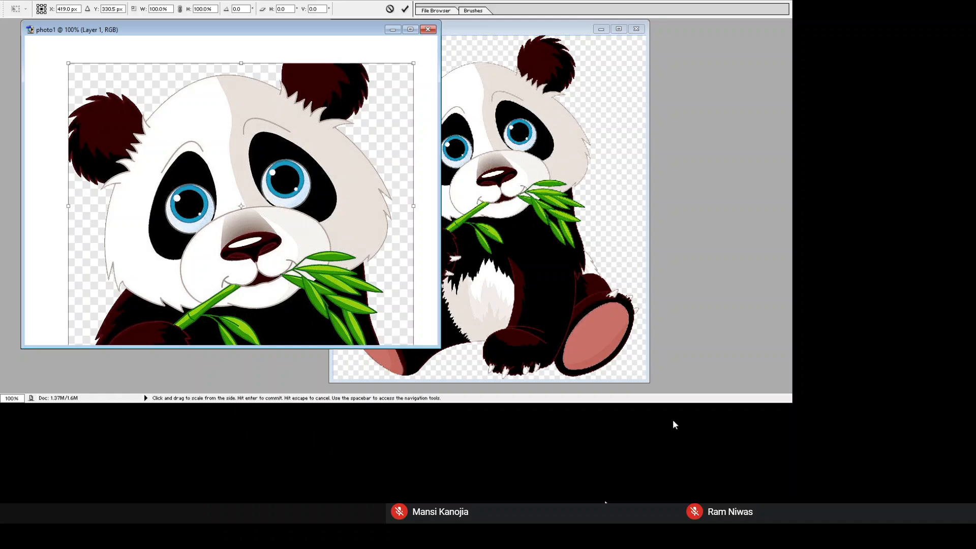
left_click_drag(81, 79, 277, 254)
left_click_drag(378, 313, 174, 133)
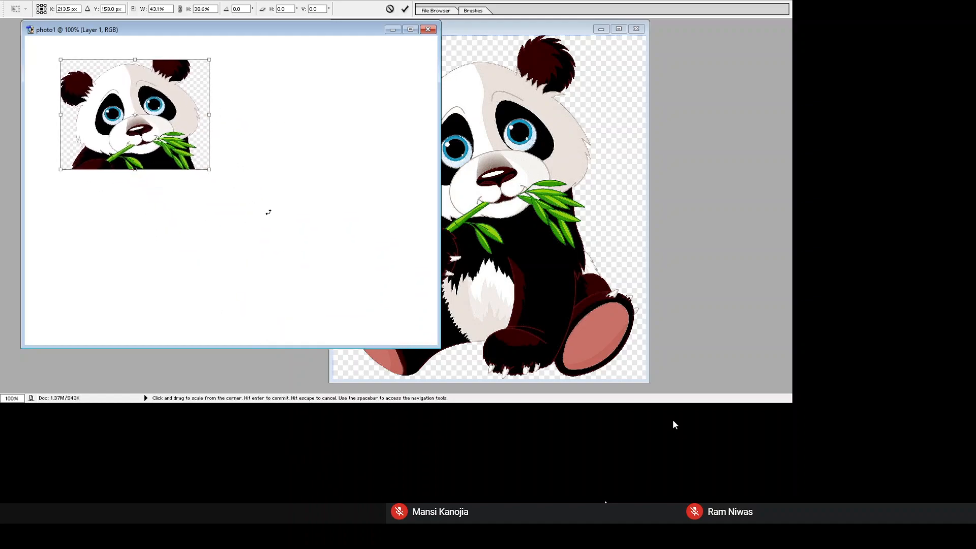
left_click_drag(261, 216, 203, 184)
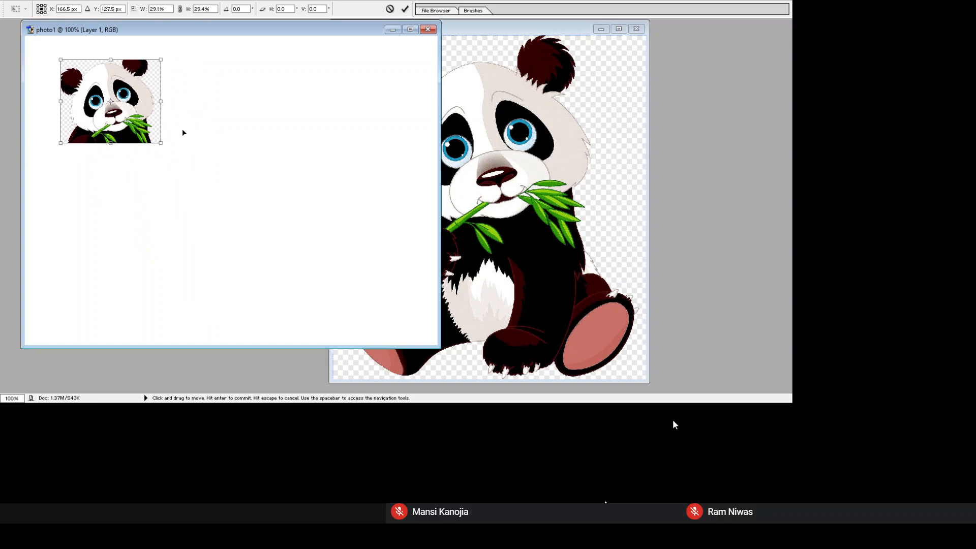
key("Return")
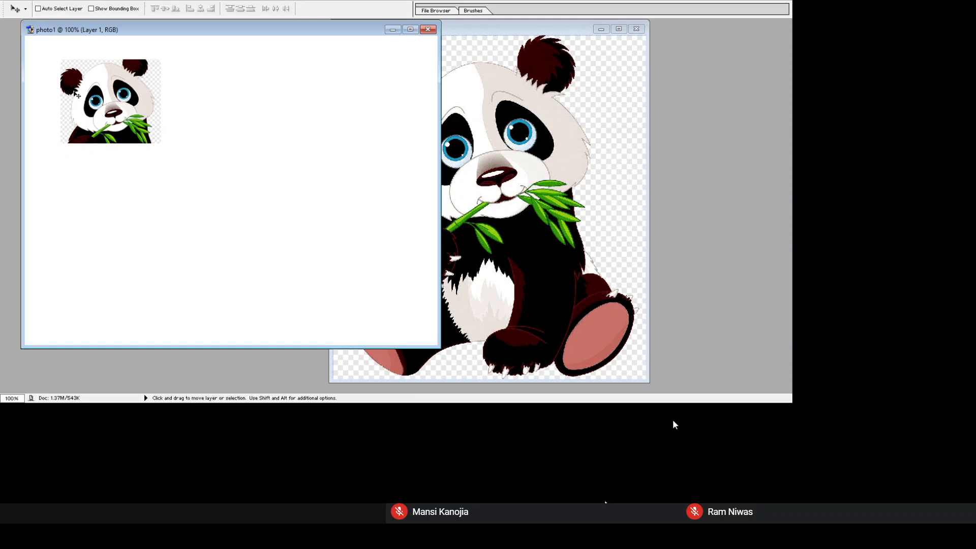
mouse_move(150, 149)
left_mouse_down()
mouse_move(136, 202)
mouse_move(193, 128)
mouse_move(198, 143)
mouse_move(139, 132)
mouse_move(146, 138)
left_mouse_up()
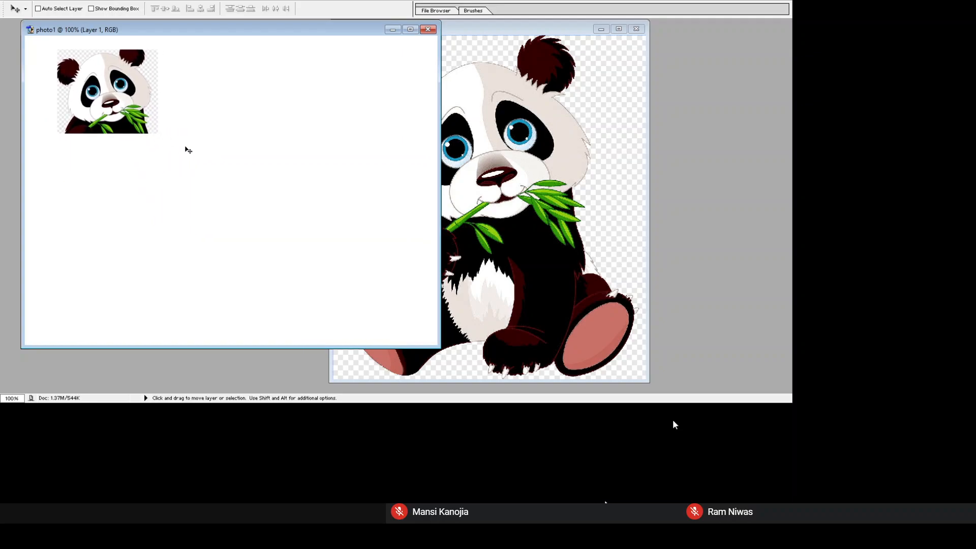
Step: Replace the rectangular selection in panda.png with an elliptical marquee around the panda's whole head
left_click(627, 207)
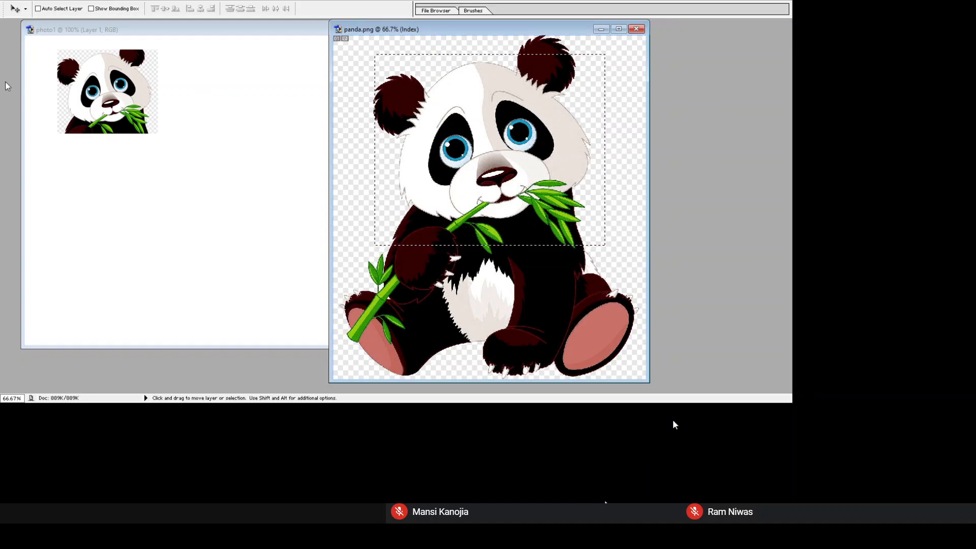
key("m")
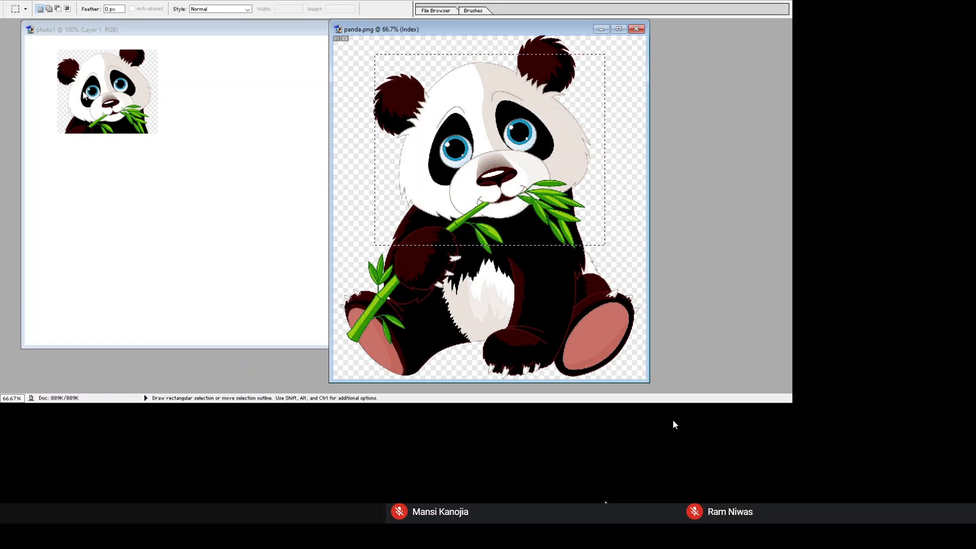
key("shift+m")
left_click(588, 347)
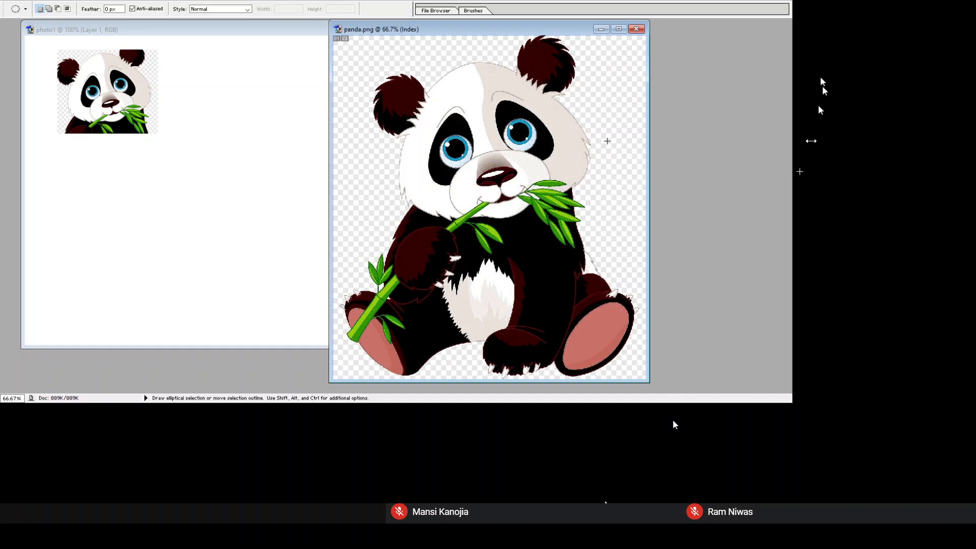
left_click_drag(391, 53, 781, 358)
key("ctrl+d")
left_click_drag(461, 49, 775, 338)
left_click_drag(446, 46, 780, 318)
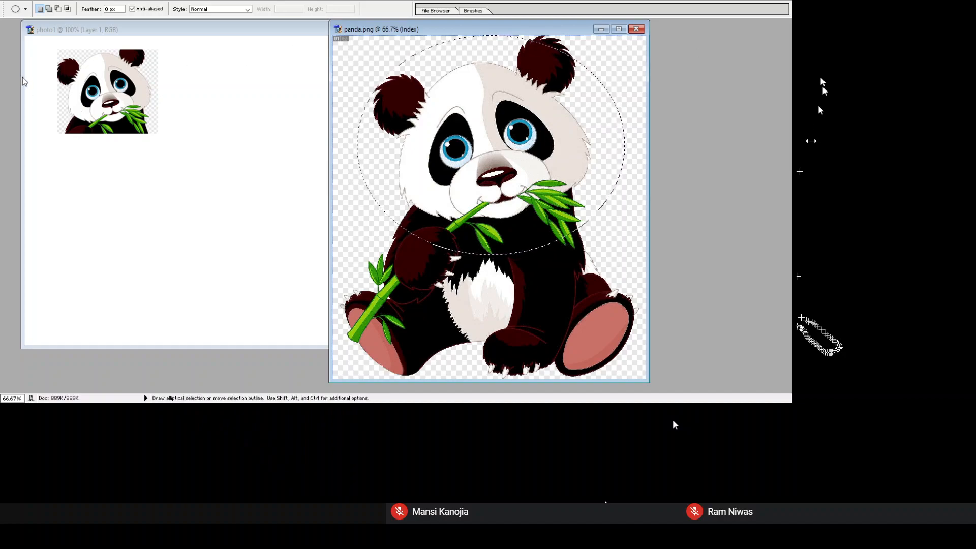
Step: Copy the elliptical panda selection into photo1 with the Move tool
key("v")
left_click_drag(348, 175, 319, 257)
left_click_drag(389, 211, 317, 276)
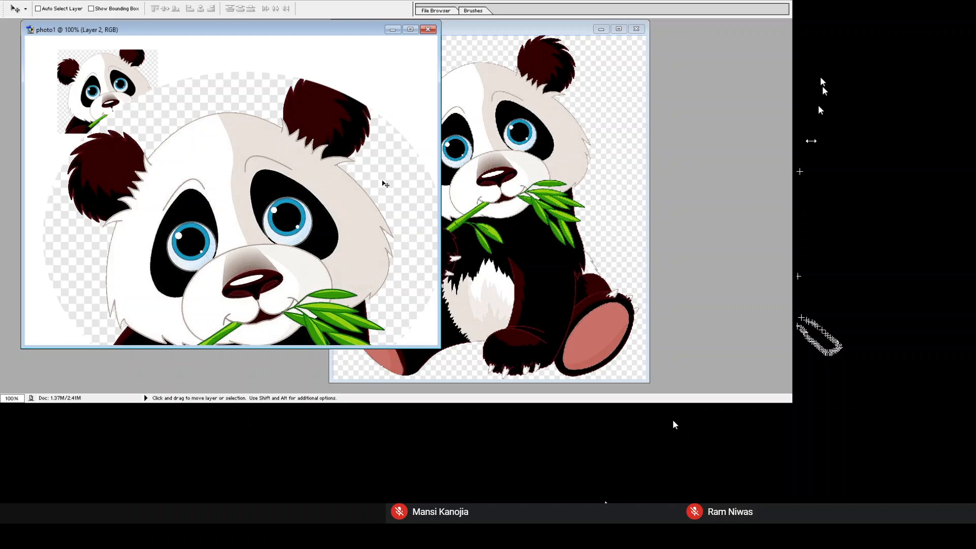
Step: Shrink the oval panda picture to 32.6% height with Free Transform, mirror it horizontally and place it near the canvas's upper edge
key("ctrl+t")
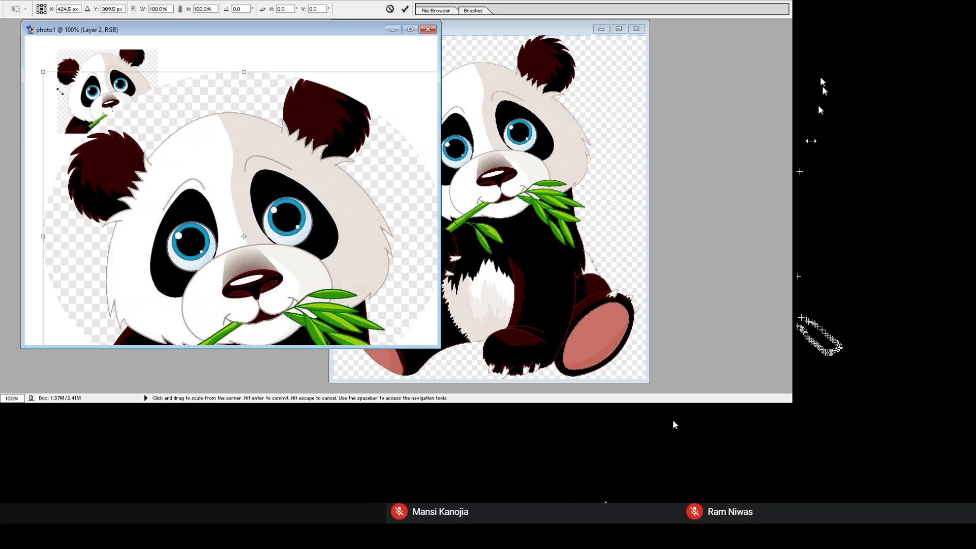
left_click_drag(63, 92, 295, 108)
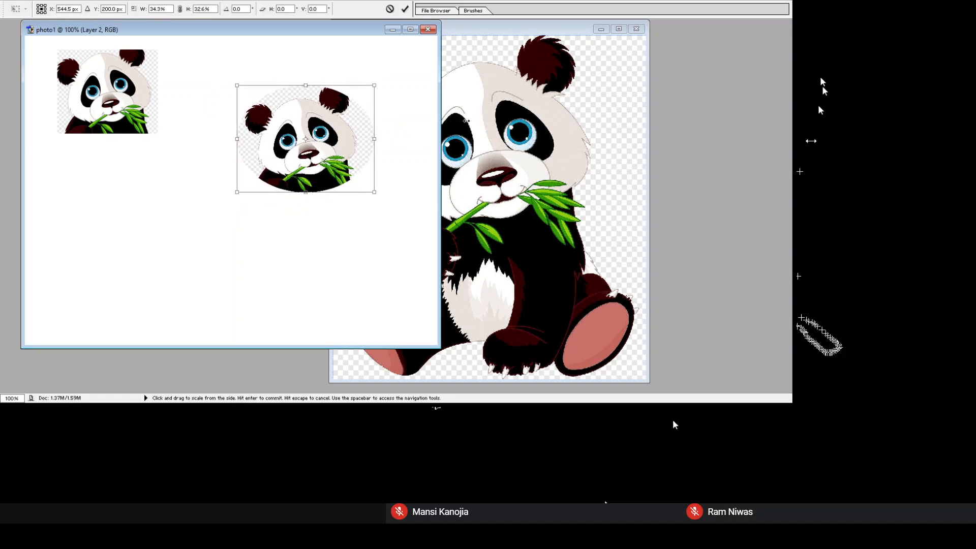
left_click_drag(467, 177, 141, 177)
left_click_drag(247, 190, 355, 144)
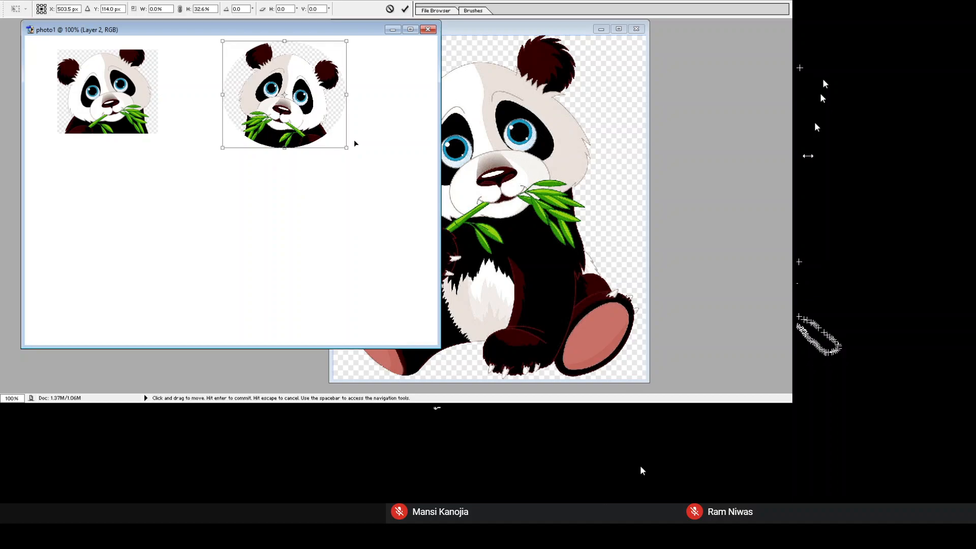
key("Return")
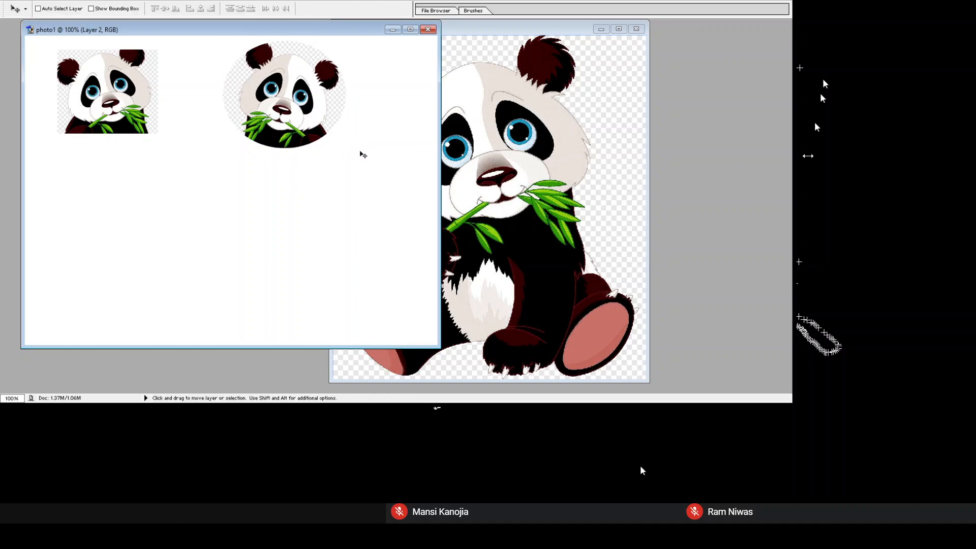
Step: Move the oval panda picture into the canvas's upper-right corner
left_click_drag(387, 130, 491, 125)
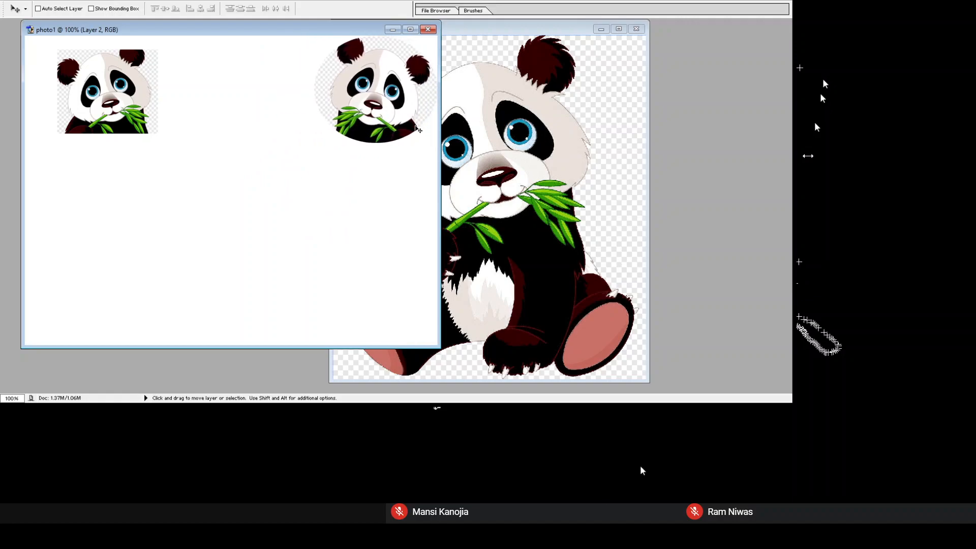
mouse_move(147, 123)
left_mouse_down()
mouse_move(135, 155)
mouse_move(149, 120)
left_mouse_up()
mouse_move(415, 131)
left_mouse_down()
mouse_move(396, 138)
mouse_move(417, 135)
left_mouse_up()
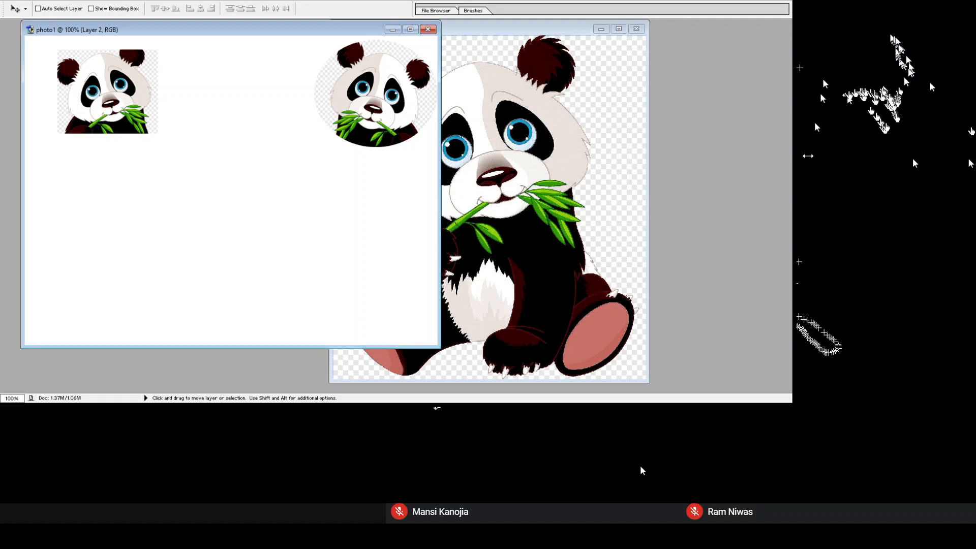
Step: Select Layer 1 and move the rectangular panda picture down to the lower-left part of the canvas
left_click(925, 118)
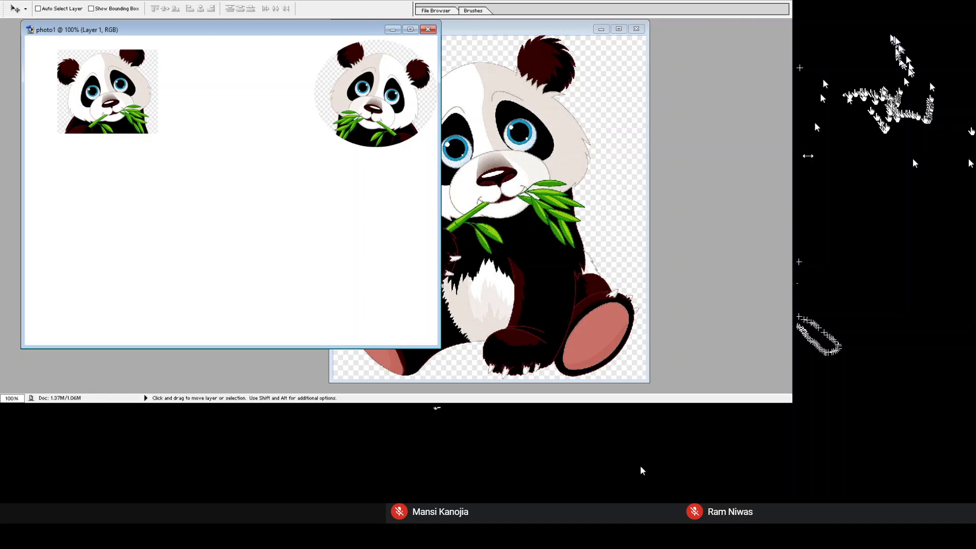
left_click_drag(213, 173, 307, 303)
left_click_drag(292, 264, 180, 236)
left_click_drag(121, 182, 50, 285)
left_click_drag(365, 158, 439, 119)
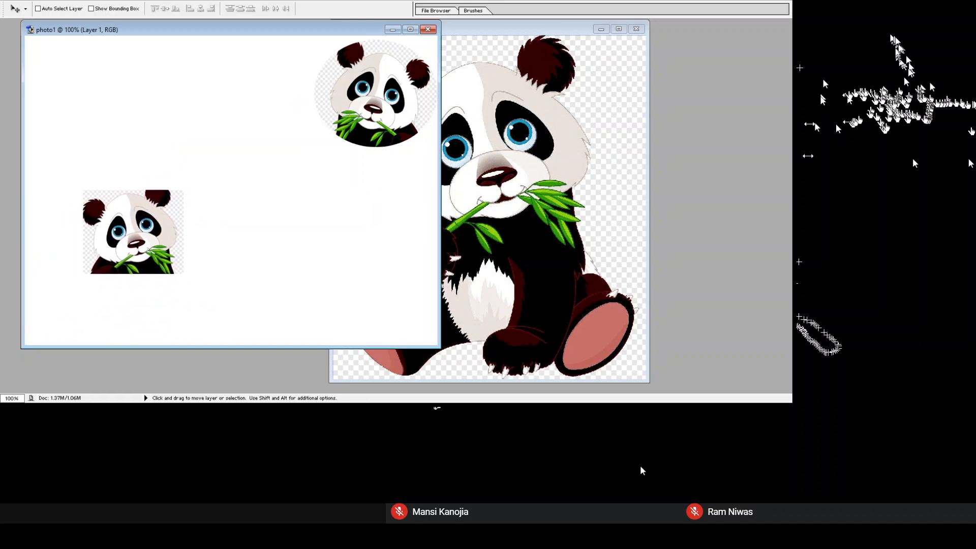
Step: Select Layer 2 and move the oval panda picture down to mid-height on the canvas's right side
left_click(910, 104)
left_click_drag(435, 153, 403, 208)
left_click_drag(156, 206, 167, 360)
left_click_drag(119, 297, 161, 331)
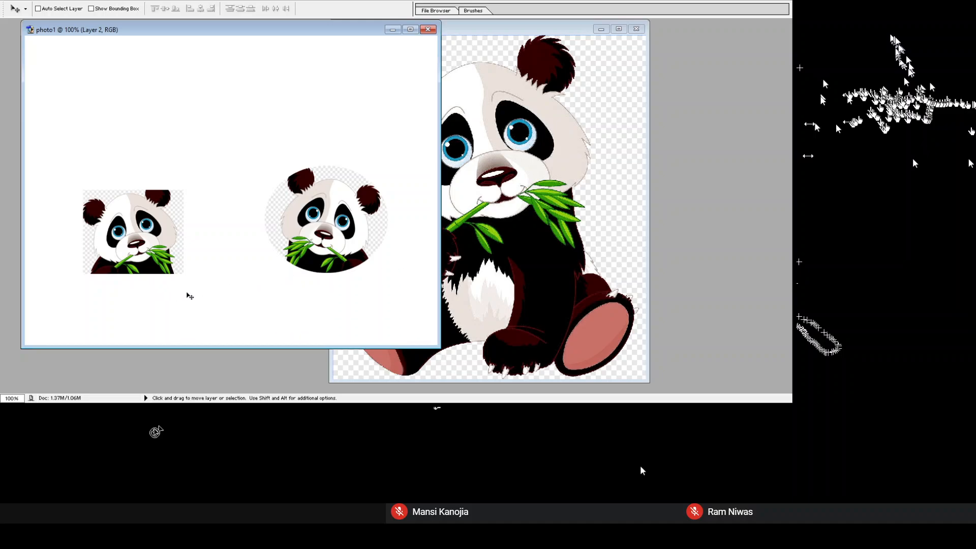
left_click_drag(188, 305, 174, 274)
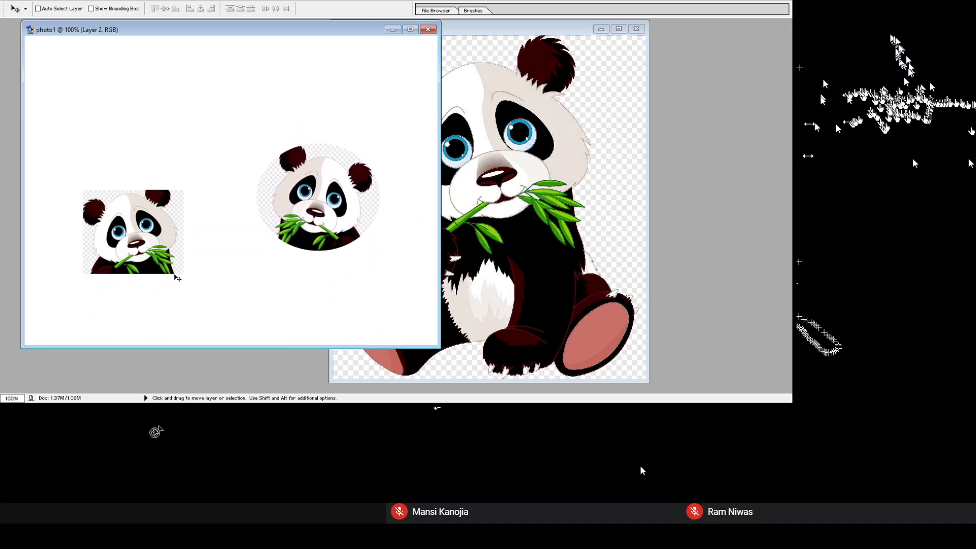
left_click_drag(430, 267, 447, 242)
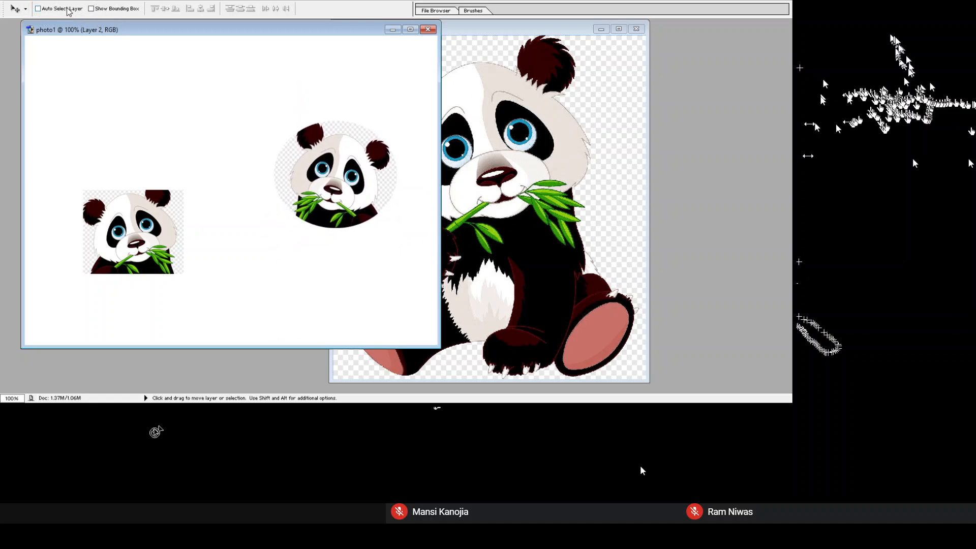
Step: Turn on Auto Select Layer, then move the rectangular panda to the canvas's upper-left area and the oval panda to its upper-right area
left_click(47, 10)
left_click(436, 501)
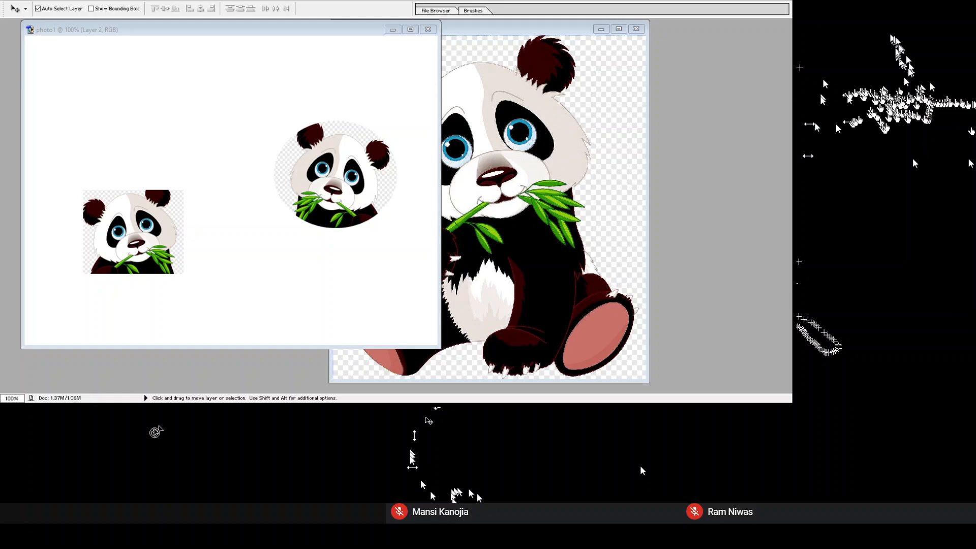
left_click(283, 214)
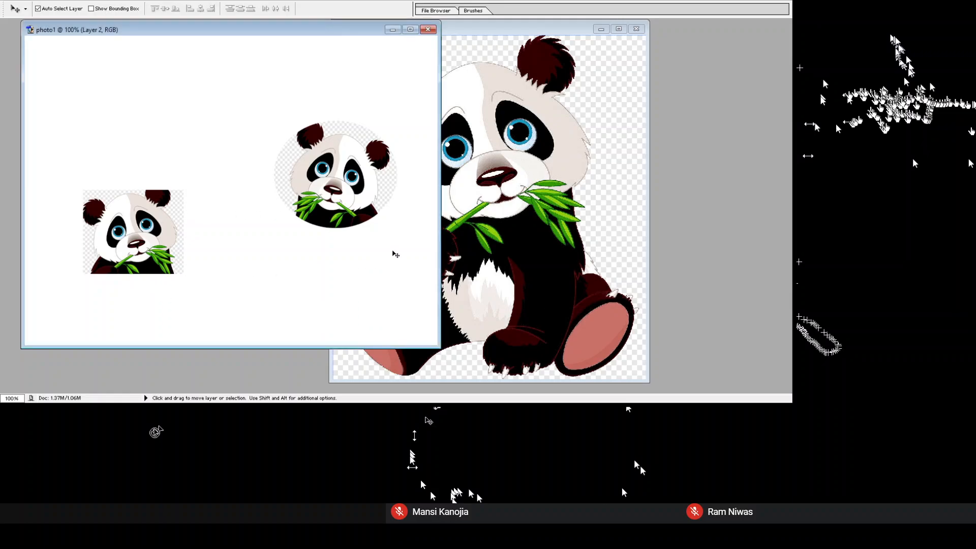
left_click_drag(185, 291, 164, 170)
left_click_drag(378, 203, 429, 122)
left_click(125, 154)
left_click_drag(126, 154, 160, 144)
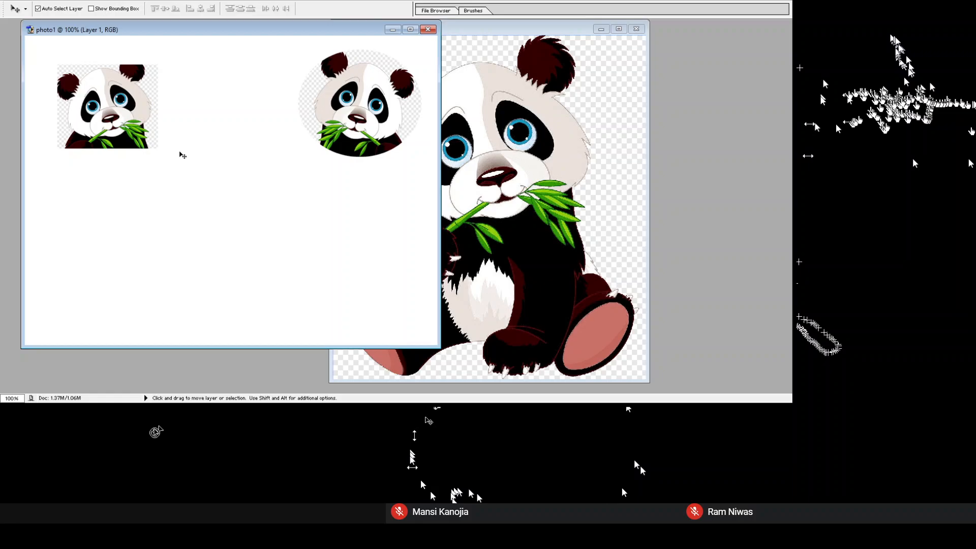
Step: Duplicate the rectangular panda picture with the Move tool and align the two pictures side by side at mid-height
left_click_drag(167, 155, 379, 291)
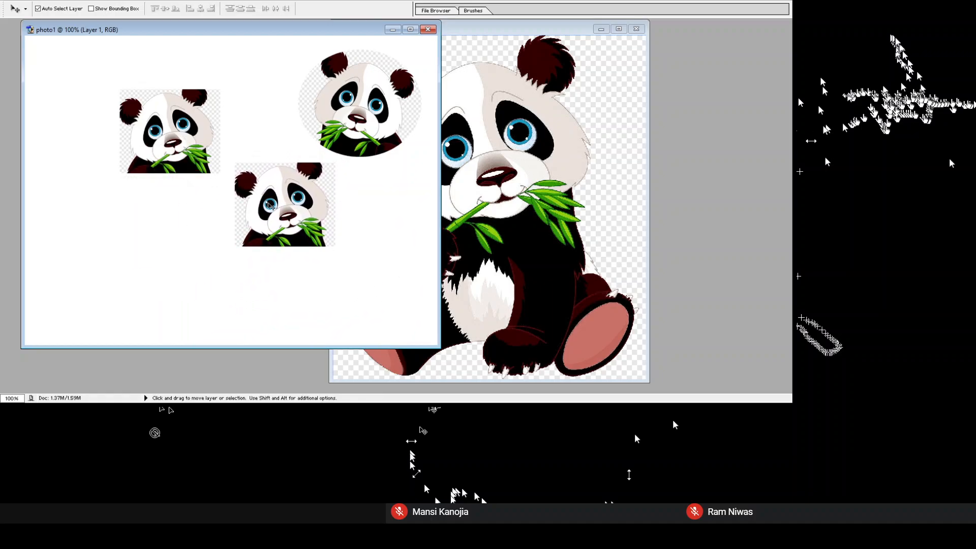
left_click_drag(233, 199, 203, 263)
left_click_drag(365, 280, 305, 263)
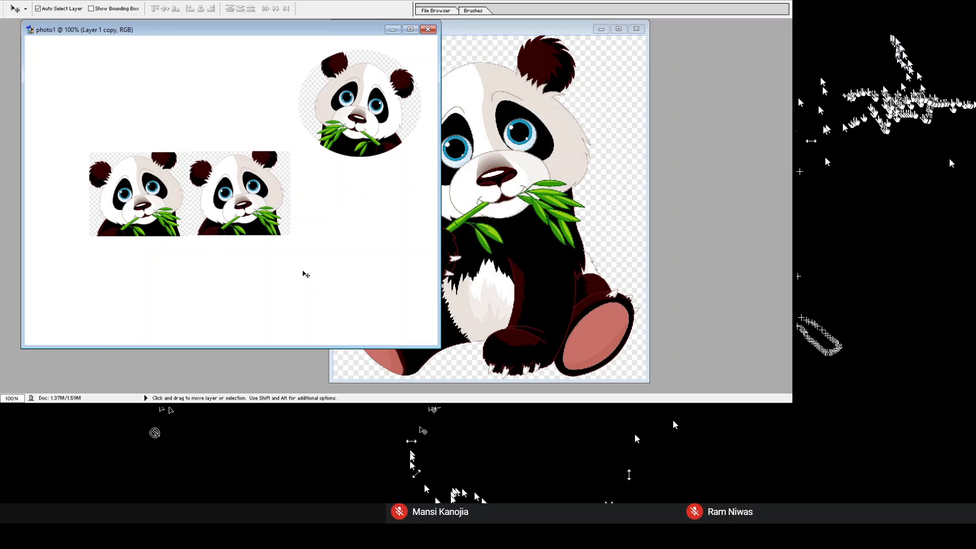
key("Down")
key("Down")
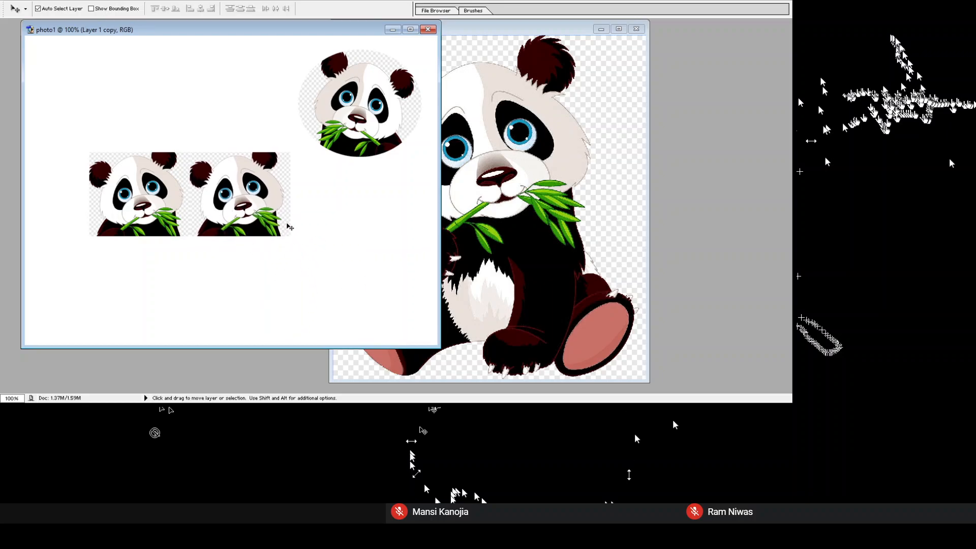
Step: Flip the duplicated rectangular panda picture horizontally with Free Transform
key("ctrl+t")
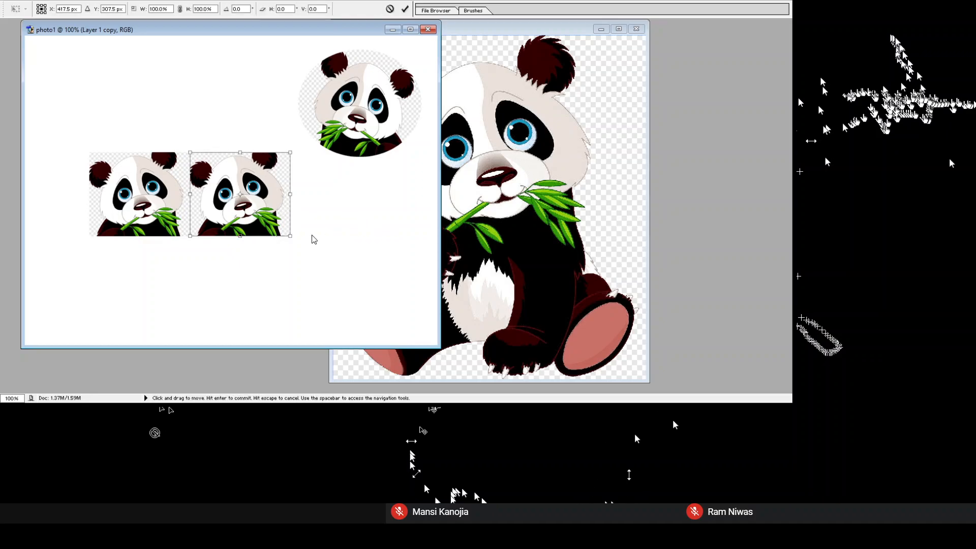
left_click(375, 387)
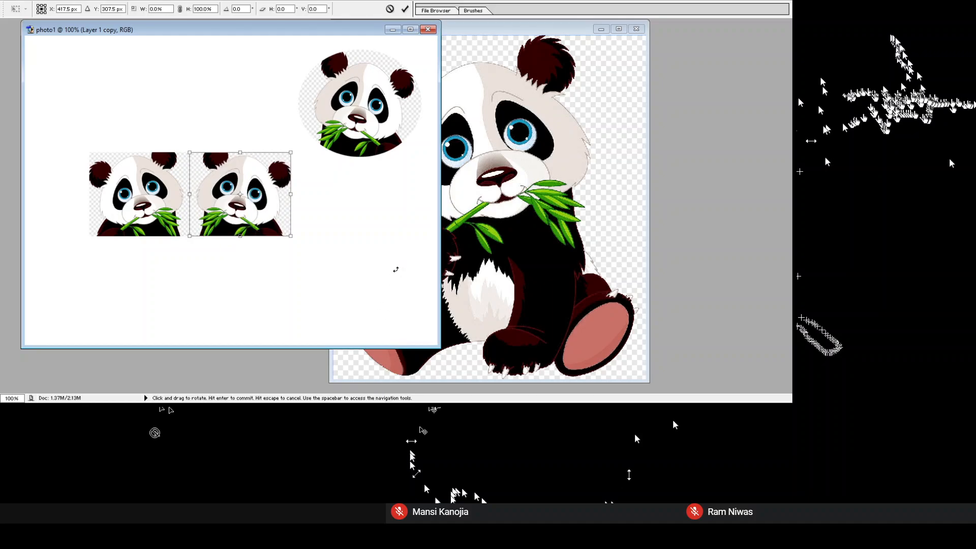
key("Return")
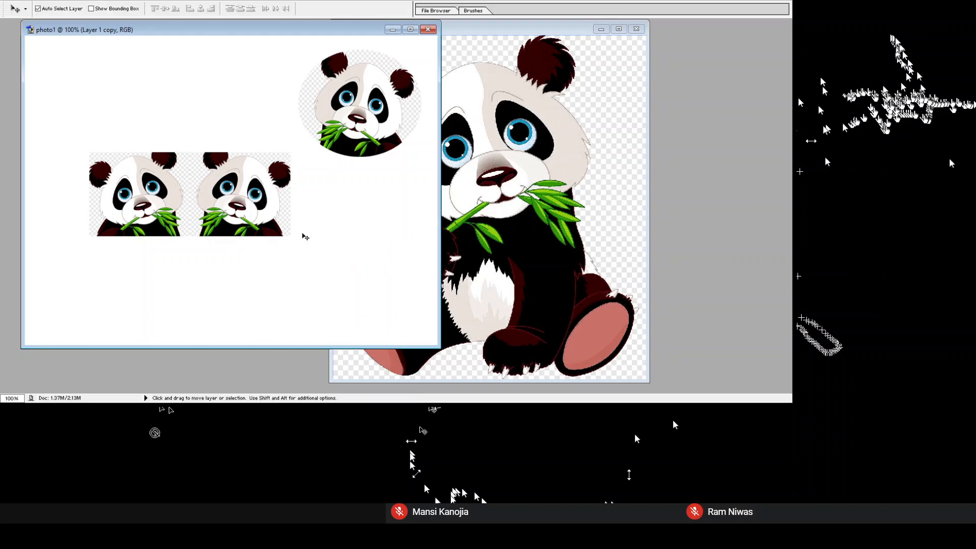
Step: Move the mirrored panda copy slightly closer to the original and nudge it level with it
mouse_move(291, 248)
left_mouse_down()
mouse_move(274, 251)
mouse_move(287, 245)
left_mouse_up()
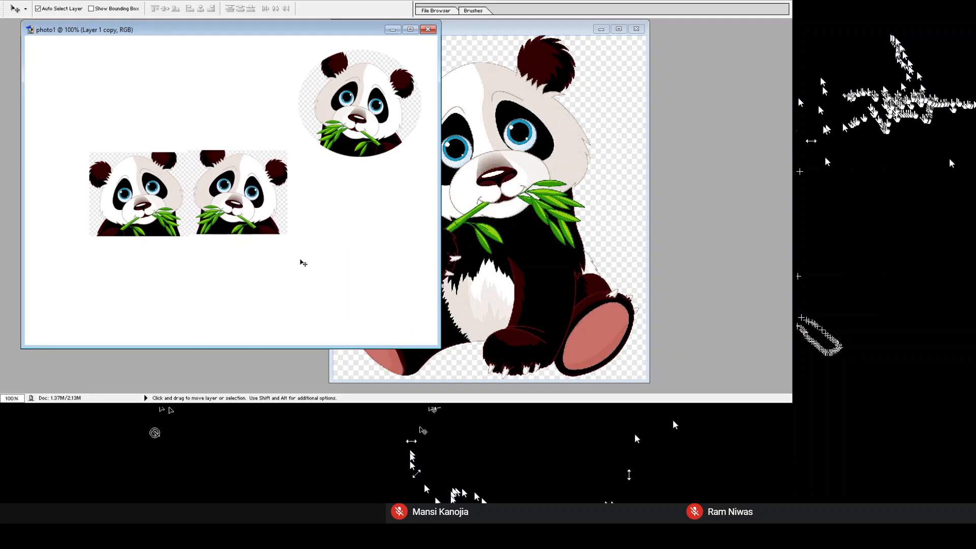
left_click_drag(298, 269, 298, 272)
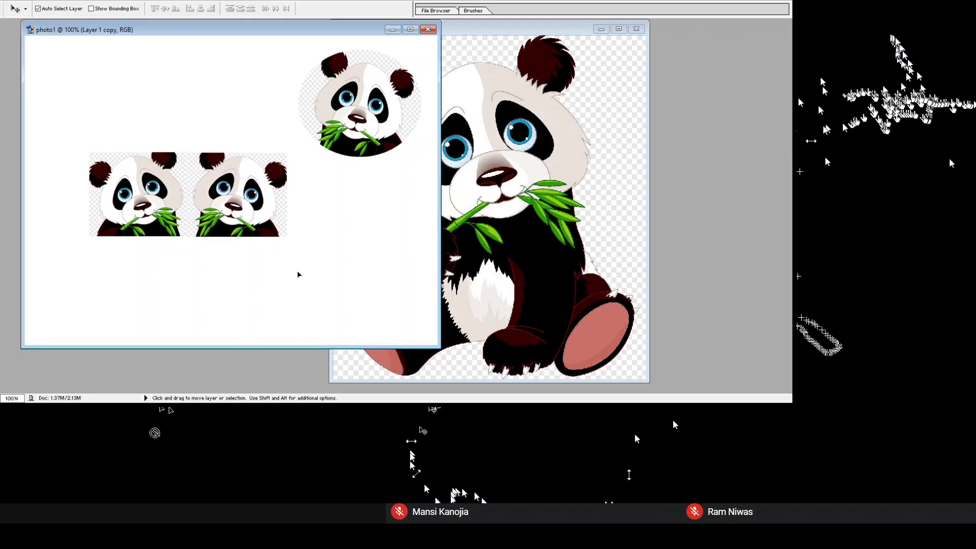
key("Up")
key("Up")
key("Down")
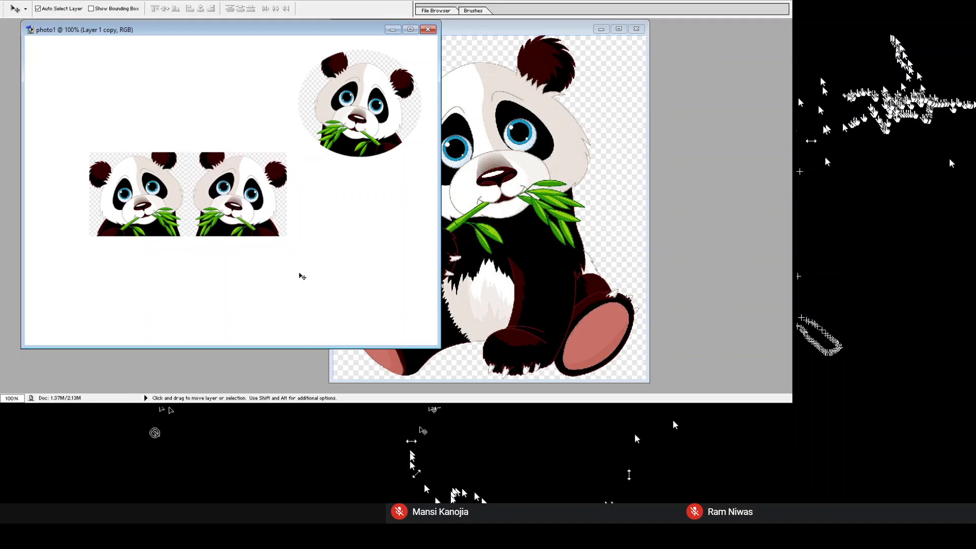
Step: Select a single pixel row across the panda's chest in panda.png with the Single Row Marquee tool
left_click(418, 270)
key("m")
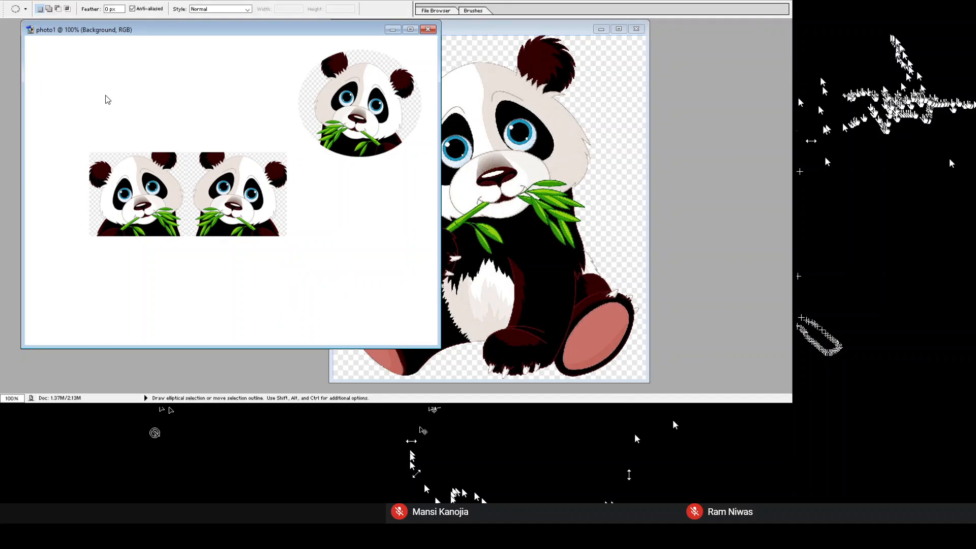
left_click(92, 104)
left_click(634, 244)
left_click(510, 325)
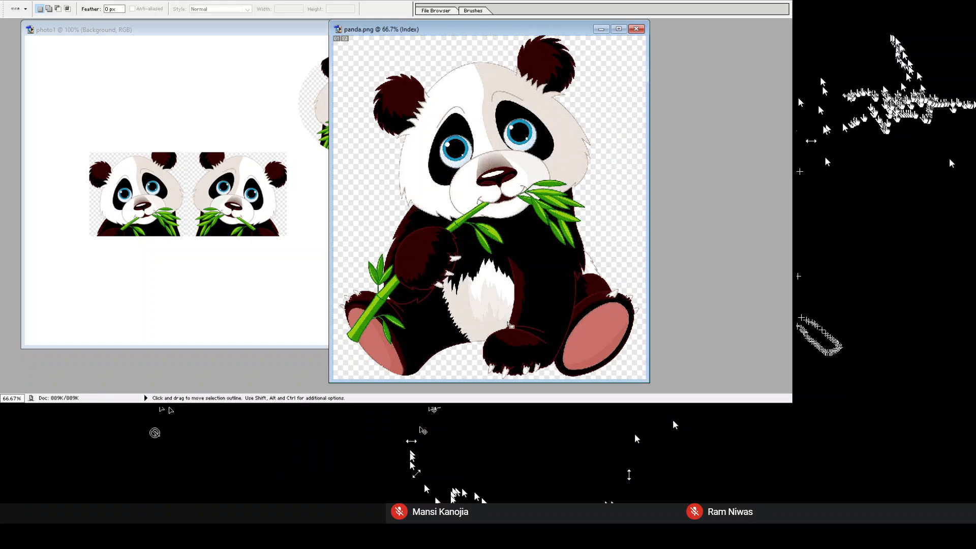
left_click(523, 256)
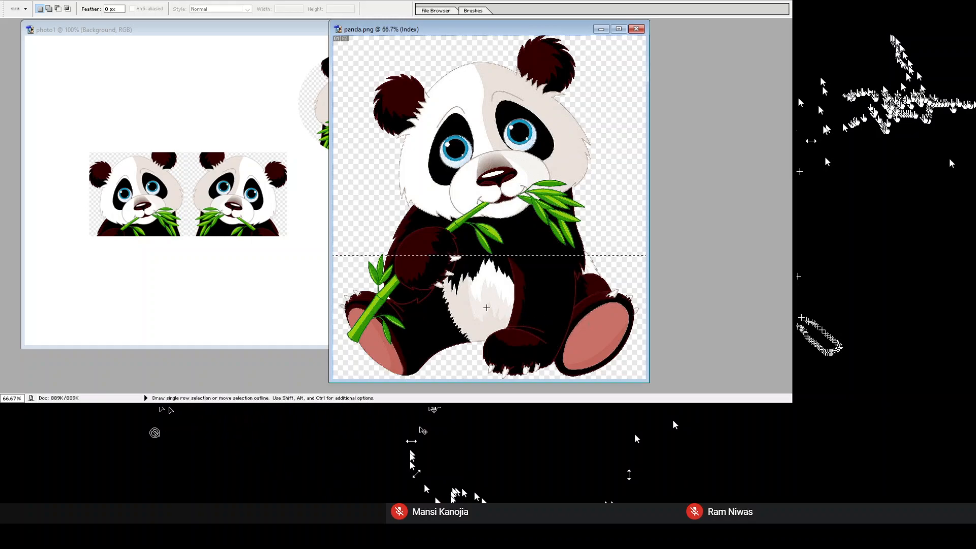
Step: Enlarge panda.png to 73.3% and make a new single-row selection across the panda's chest
key("v")
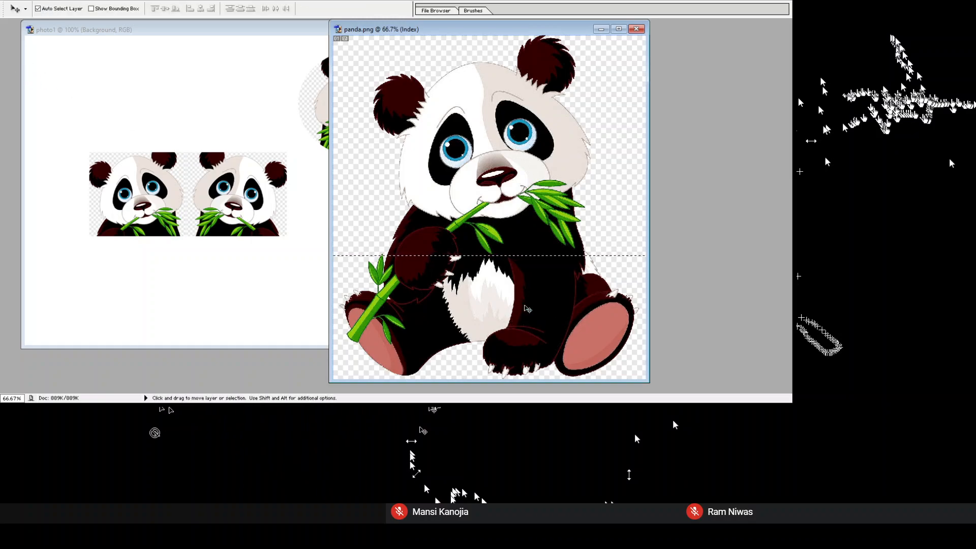
mouse_move(551, 323)
left_mouse_down()
mouse_move(463, 283)
mouse_move(506, 288)
mouse_move(555, 322)
left_mouse_up()
scroll(555, 321, "down", 2)
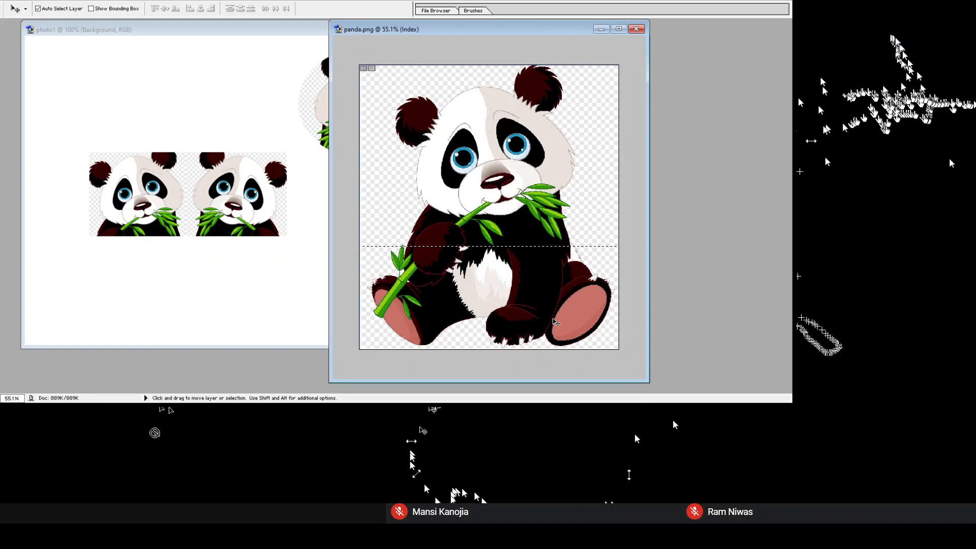
scroll(556, 322, "up", 2)
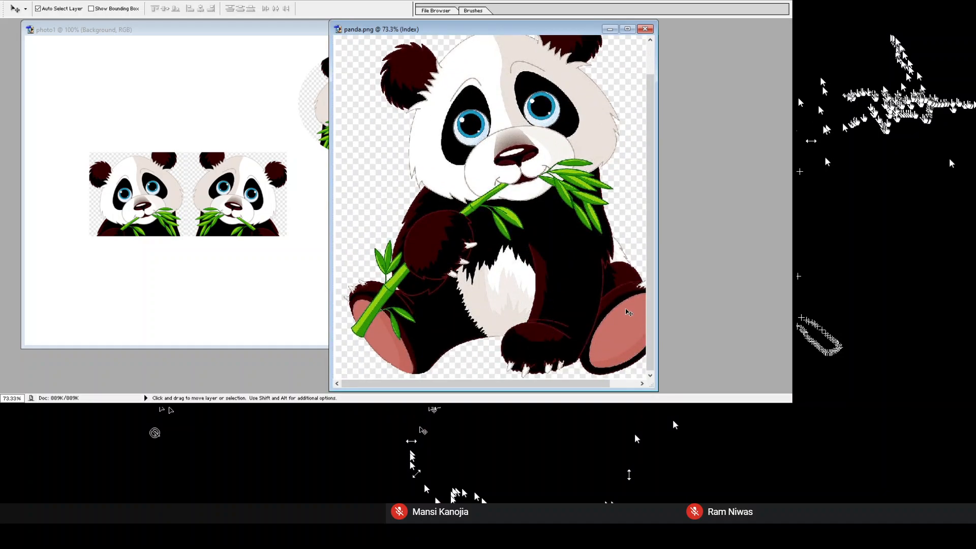
scroll(607, 362, "up", 2)
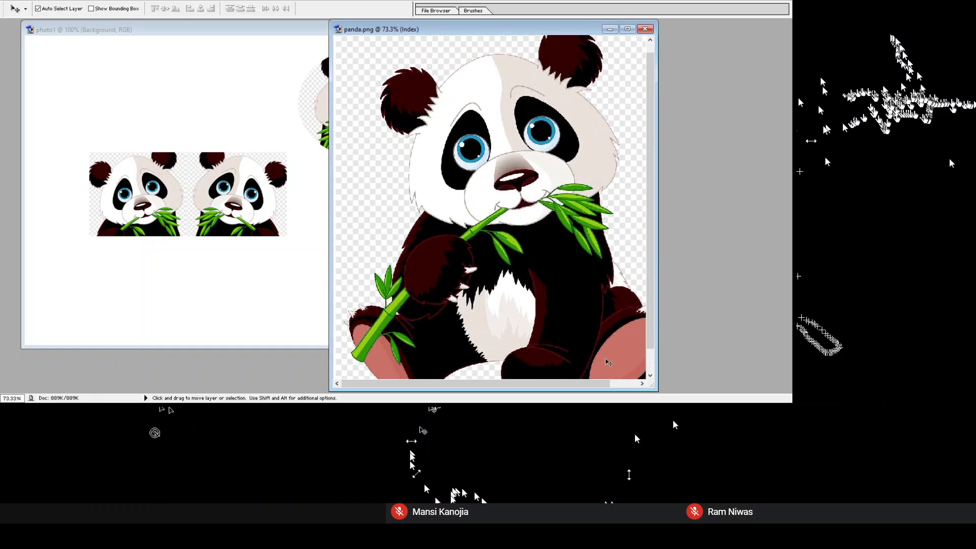
scroll(608, 362, "down", 2)
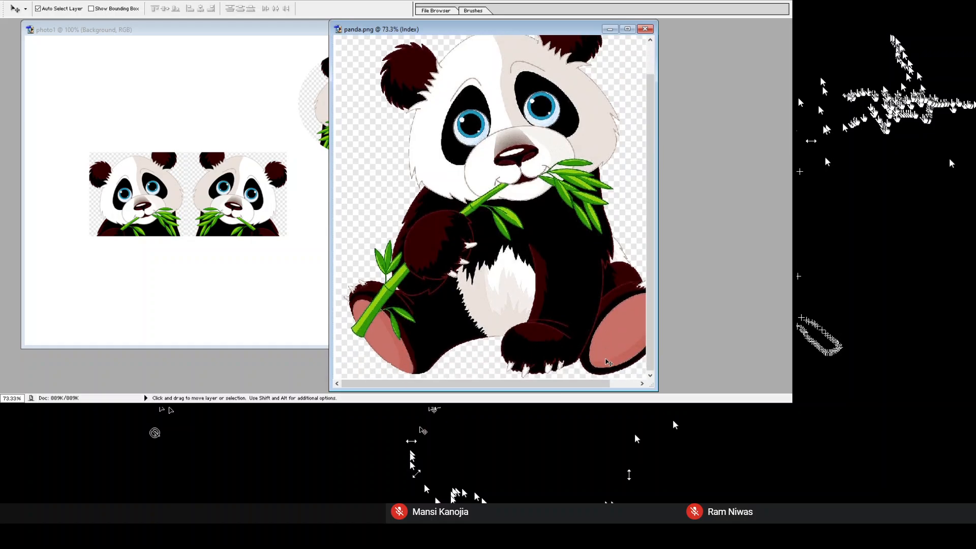
left_click(18, 72)
left_click(355, 248)
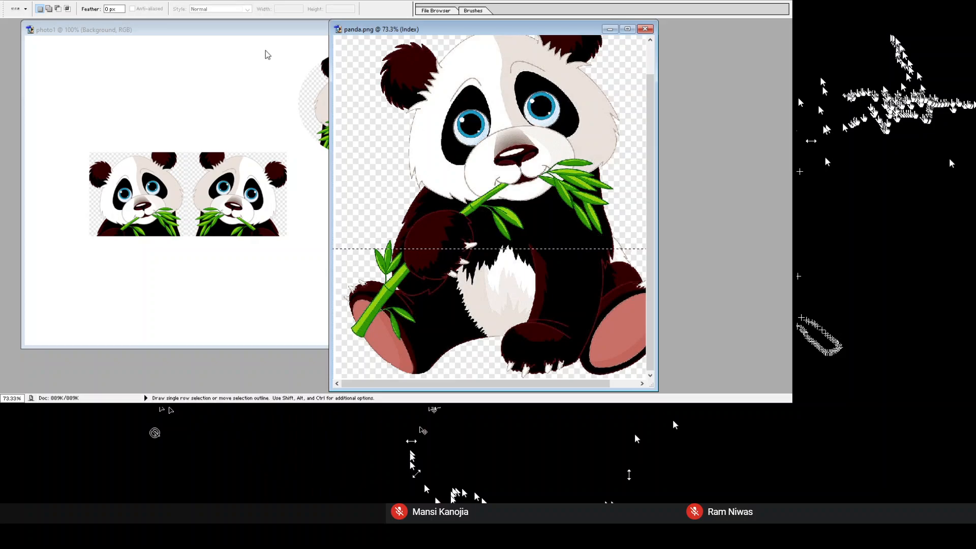
Step: Copy the single-row selection into photo1 with the Move tool, placing it above the two rectangular pandas
key("v")
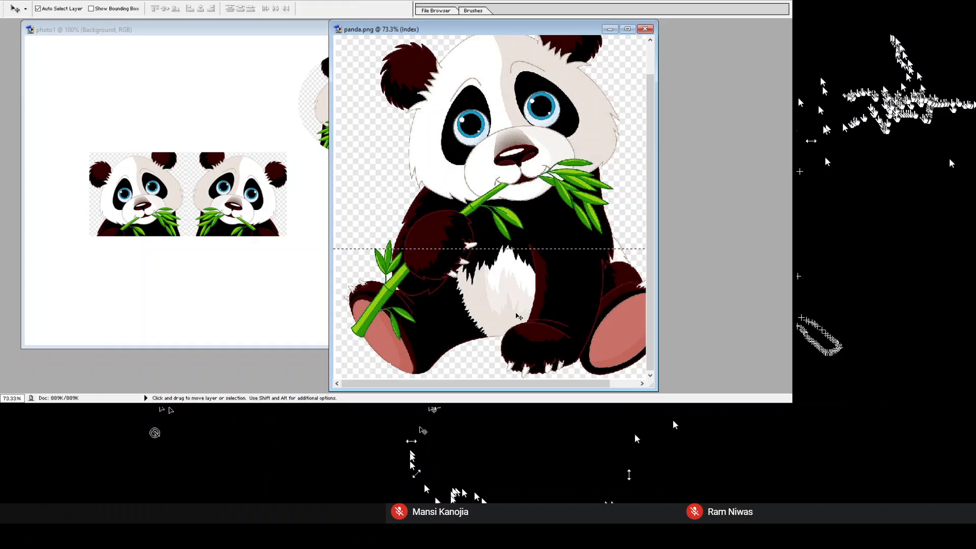
left_click_drag(517, 314, 325, 231)
left_click_drag(532, 316, 192, 159)
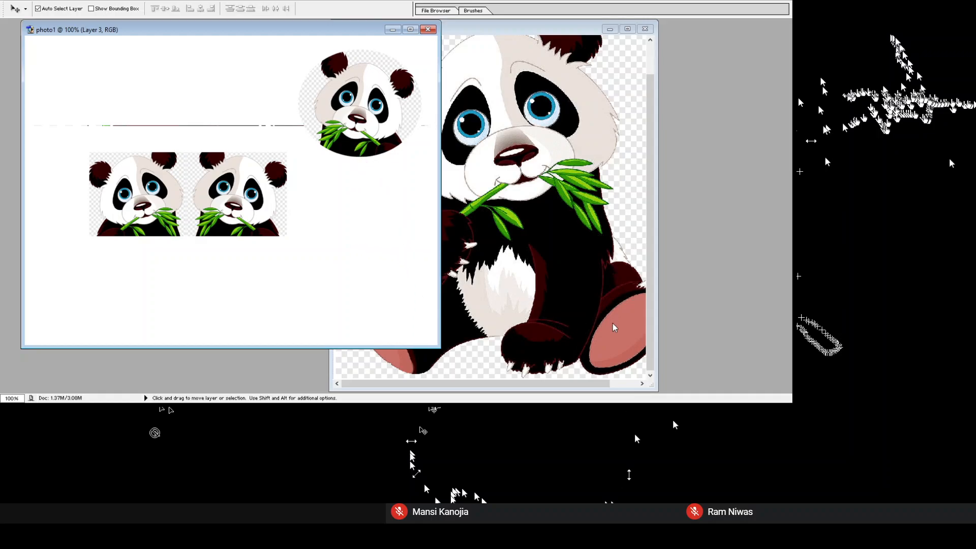
key("m")
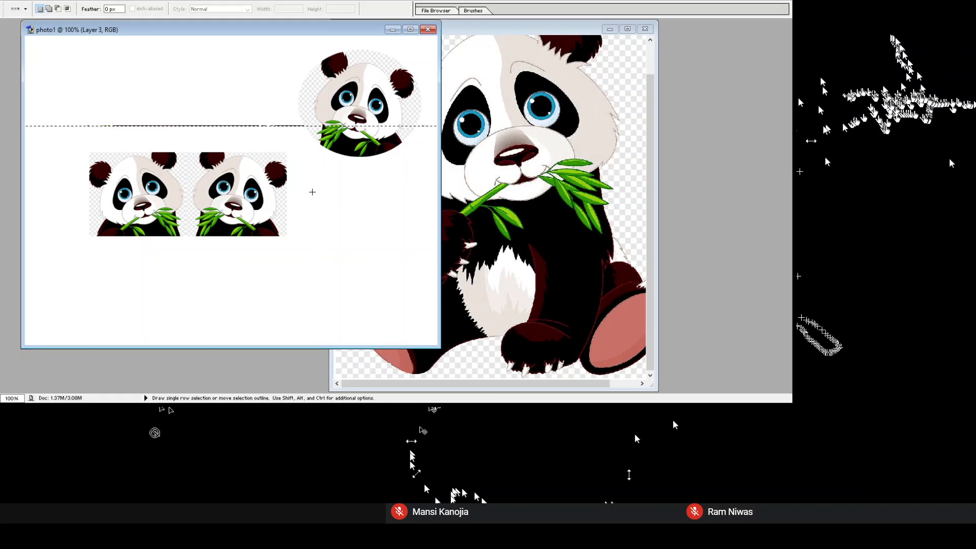
key("v")
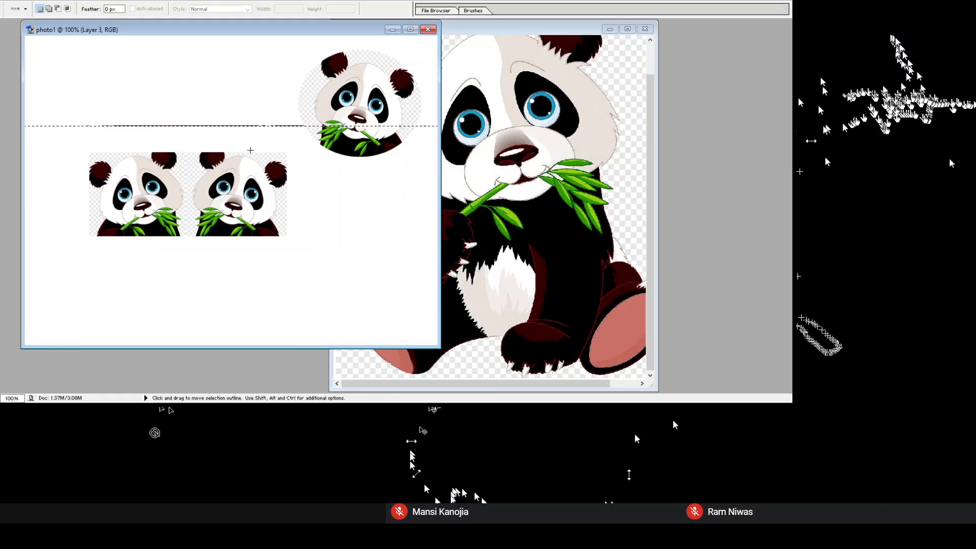
left_click(35, 80)
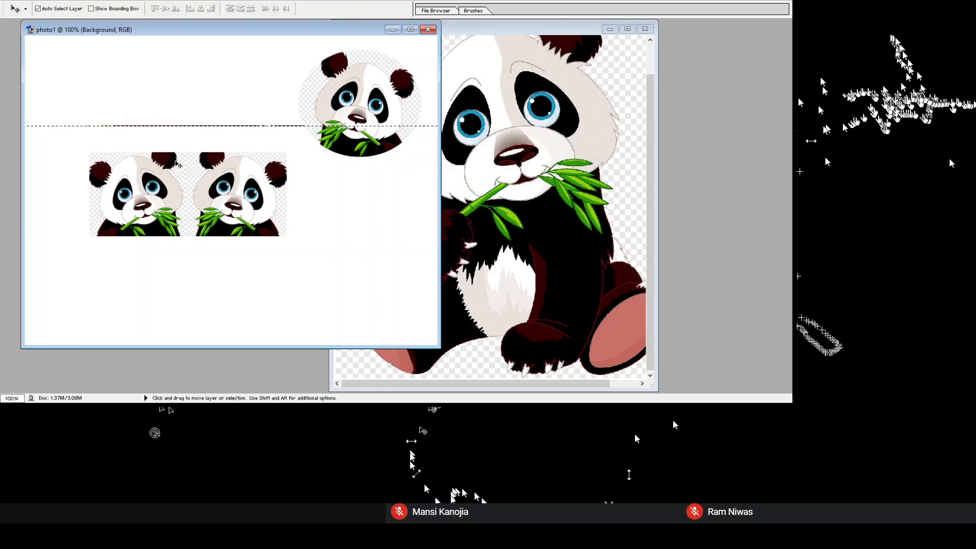
Step: Select Layer 3 and stretch the copied pixel row downward to 3200% height with Free Transform
left_click(929, 120)
left_click(929, 155)
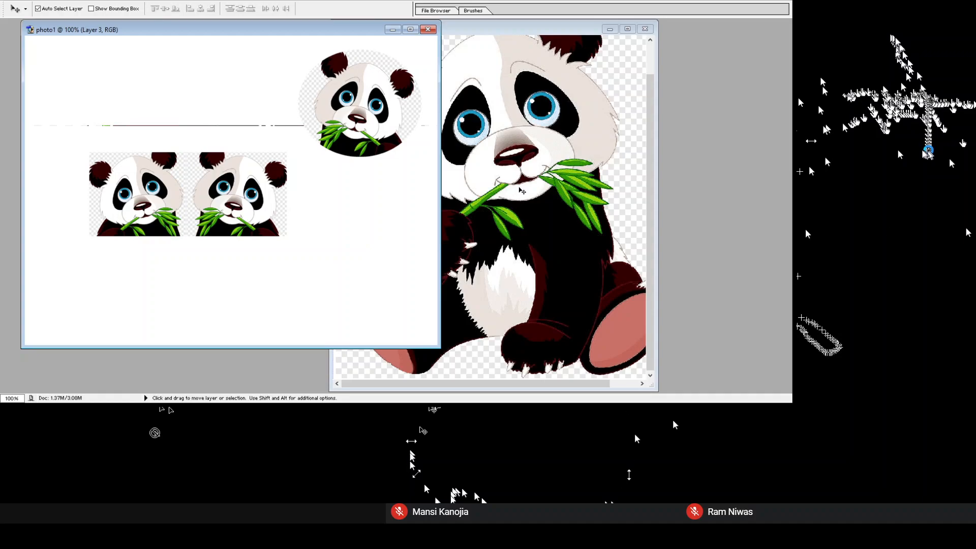
key("ctrl+t")
left_click_drag(335, 159, 338, 182)
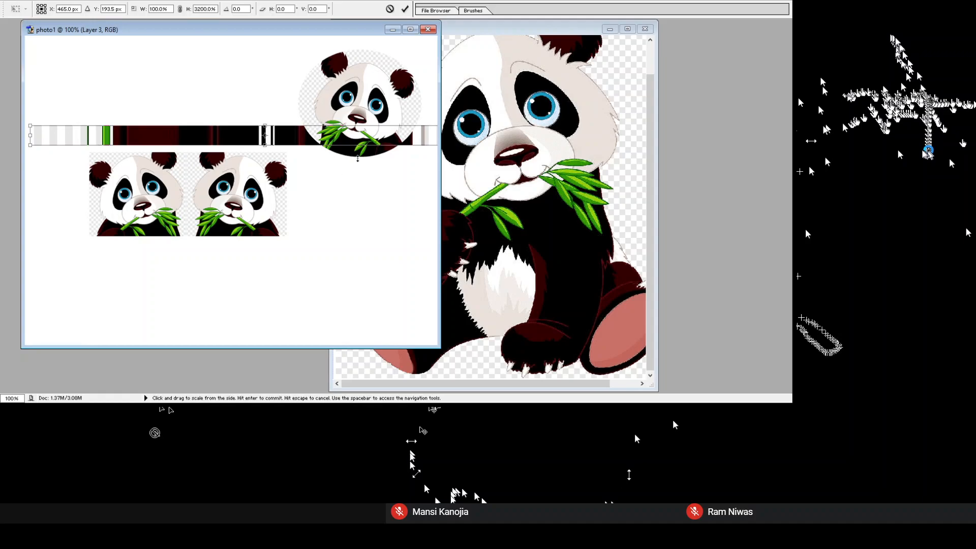
key("Return")
Step: Move the stretched striped band below the rectangular pandas so that it spans the canvas's full width
mouse_move(354, 170)
left_mouse_down()
mouse_move(349, 363)
mouse_move(327, 361)
mouse_move(428, 397)
mouse_move(304, 365)
left_mouse_up()
mouse_move(366, 362)
left_mouse_down()
mouse_move(317, 350)
mouse_move(340, 362)
left_mouse_up()
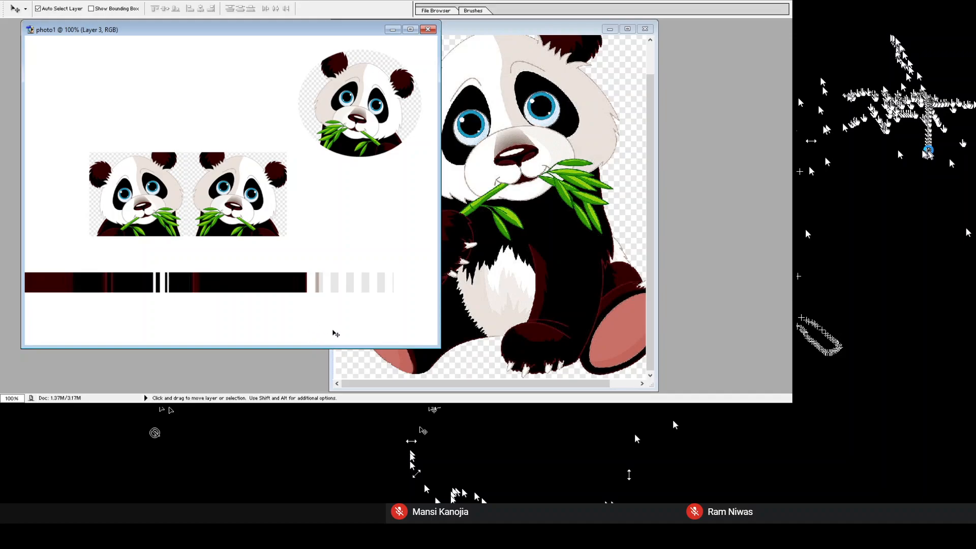
left_click_drag(279, 283, 344, 288)
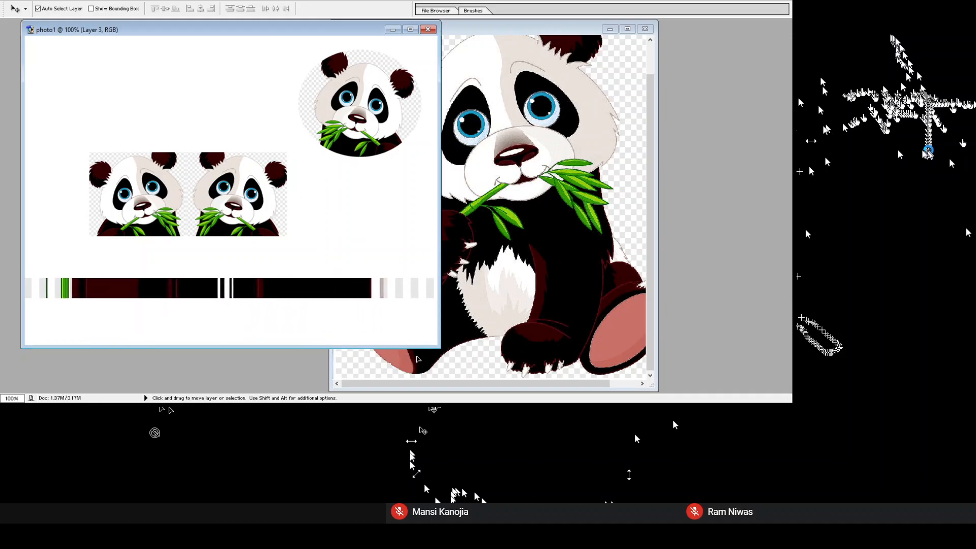
Step: Select Layer 3 and squash the striped band to 7.7% height with Free Transform, forming a thin line
left_click(259, 232)
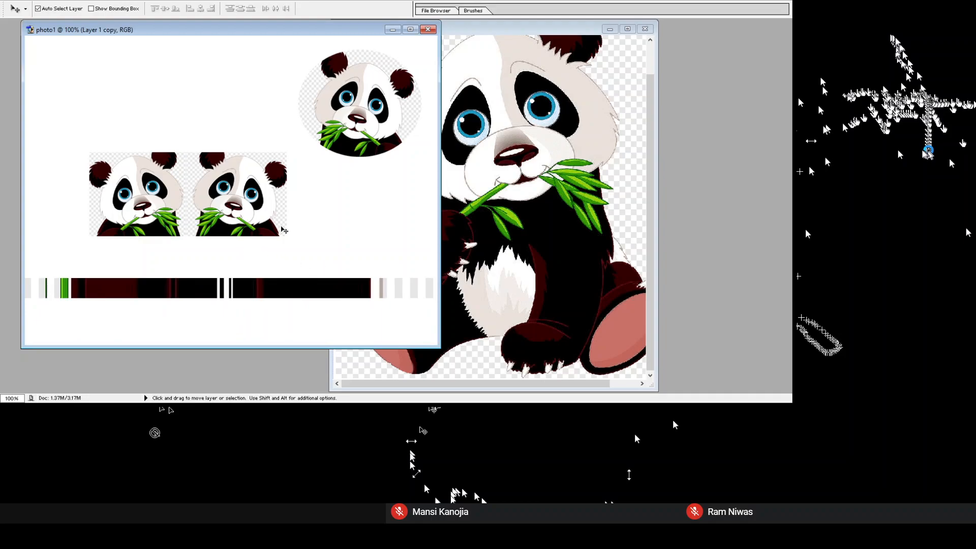
key("alt+[")
key("alt+[")
key("alt+[")
key("ctrl+t")
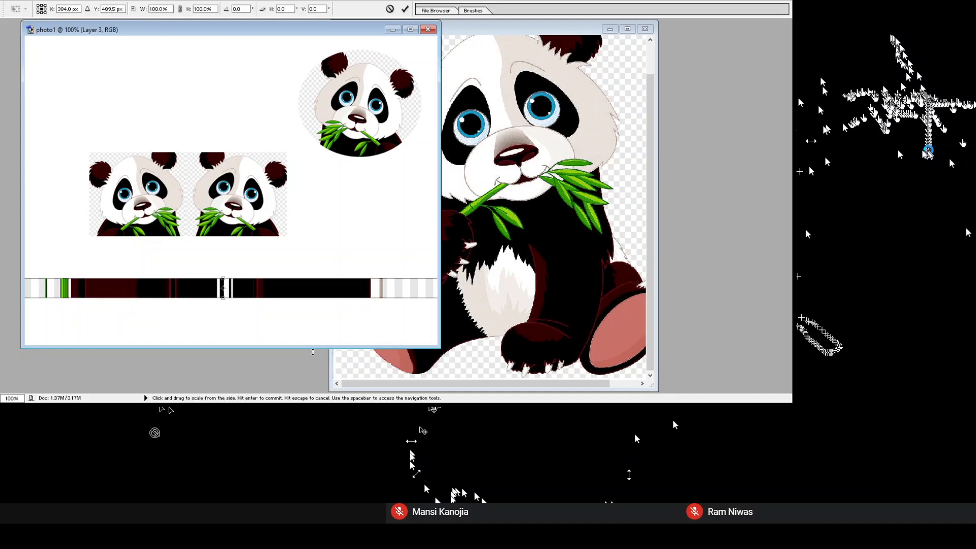
left_click_drag(280, 347, 281, 369)
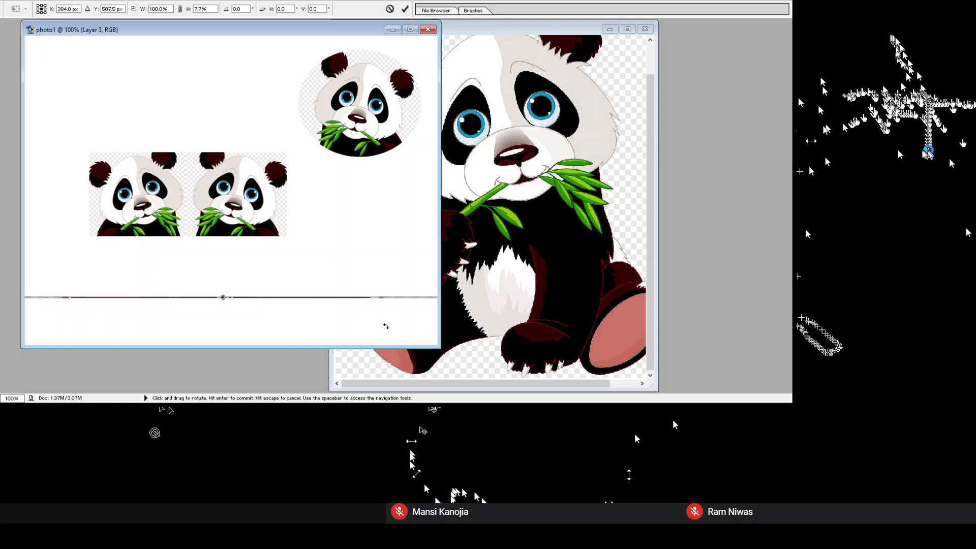
key("Return")
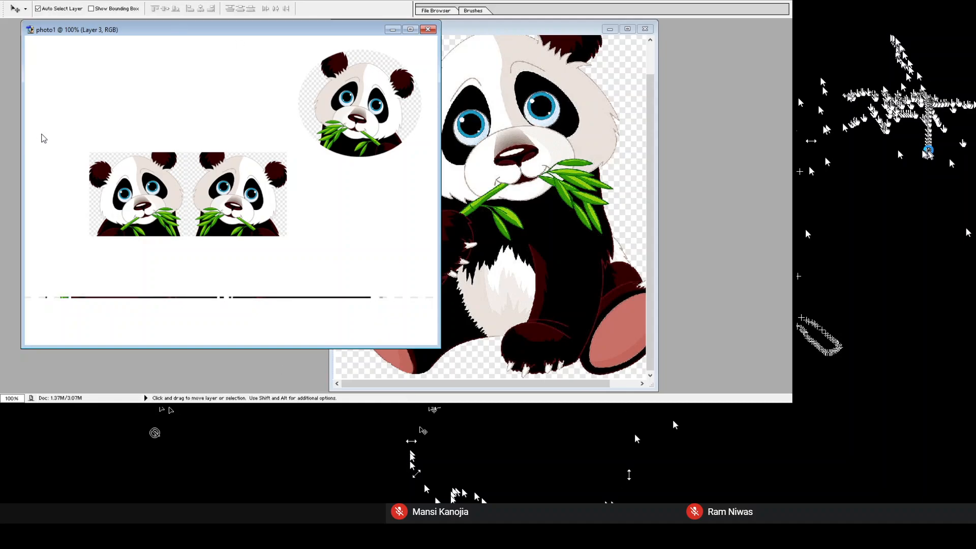
Step: With the Lasso tool active, move the panda.png window partly over photo1 and clear its single-row selection
key("l")
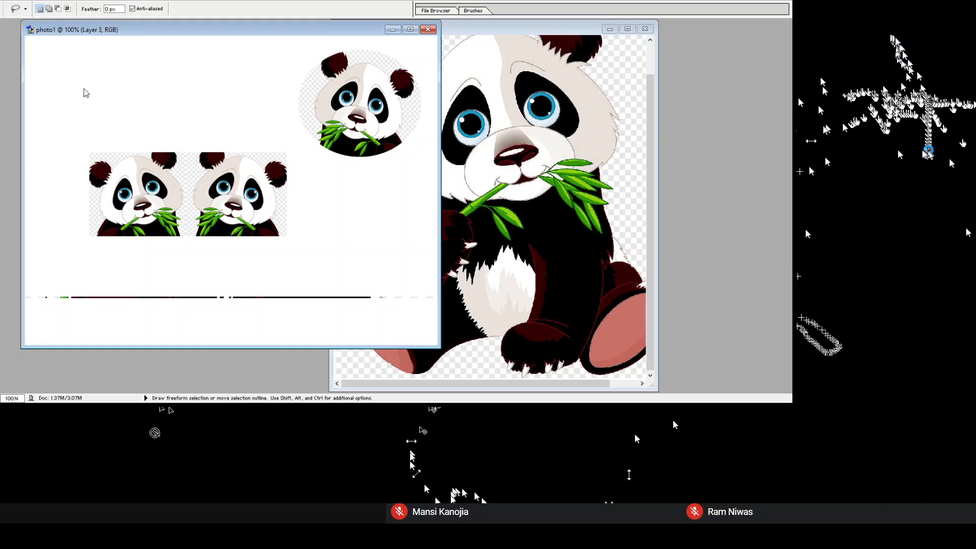
left_click(693, 31)
left_click_drag(690, 31, 547, 57)
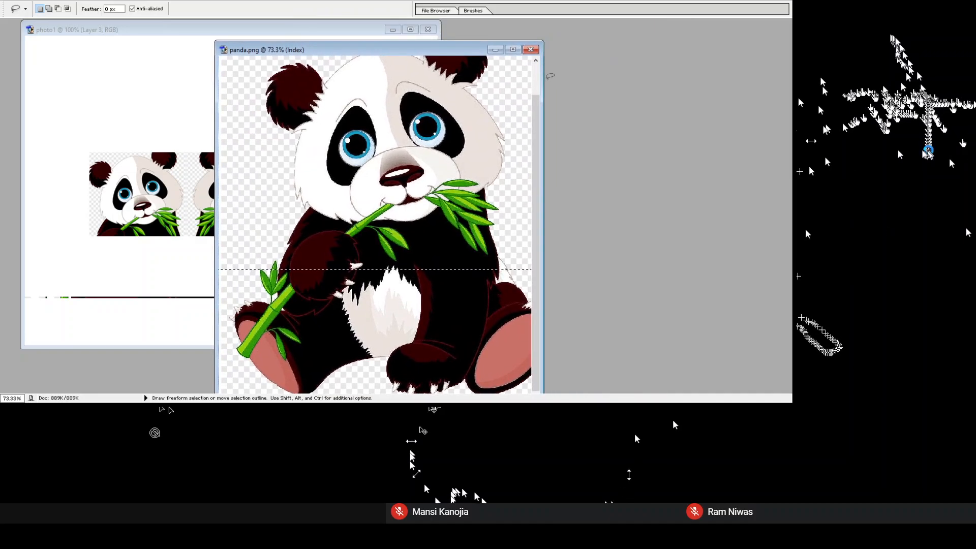
key("ctrl+d")
Step: Try freehand Lasso selections around the panda's head and across its lower body
mouse_move(424, 241)
left_mouse_down()
mouse_move(332, 241)
mouse_move(506, 54)
mouse_move(586, 53)
mouse_move(648, 100)
mouse_move(657, 244)
mouse_move(630, 283)
mouse_move(534, 300)
left_mouse_up()
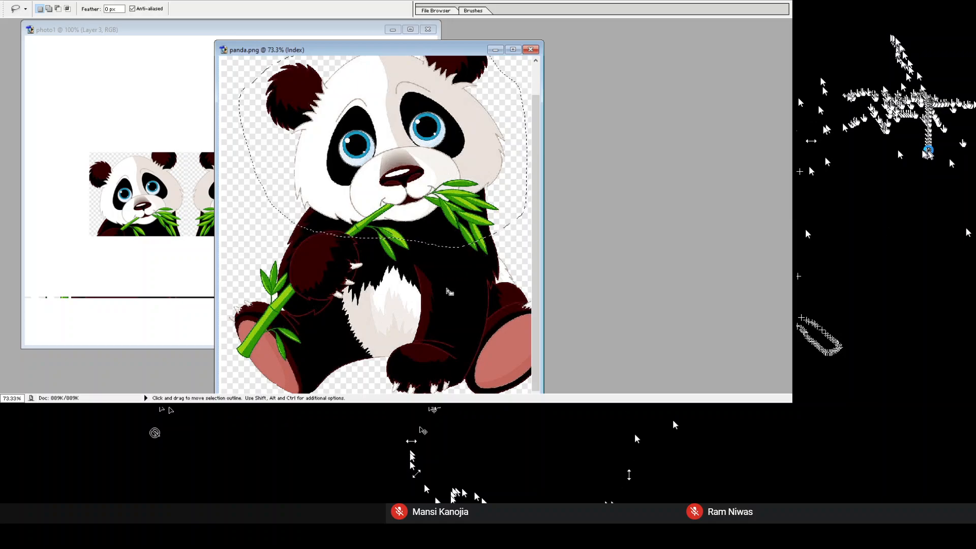
left_click(381, 331)
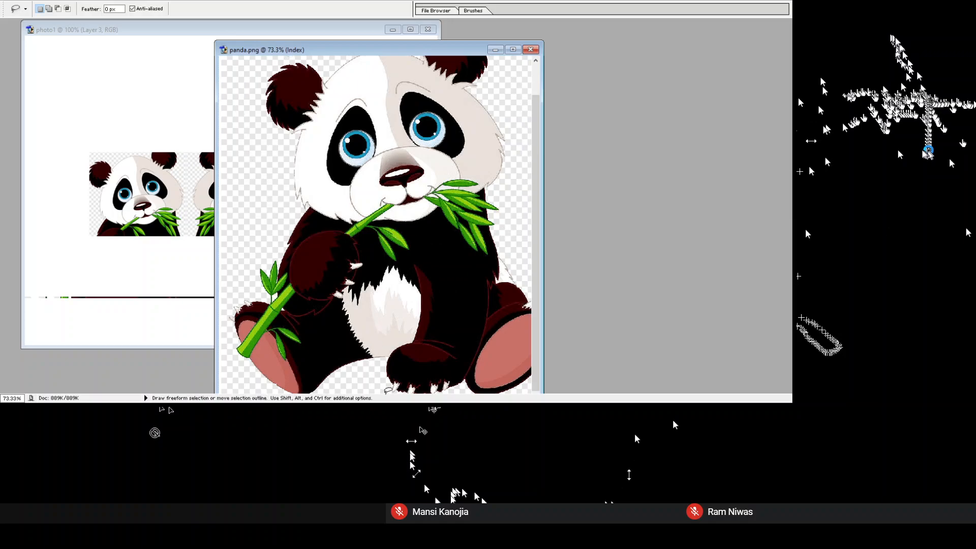
mouse_move(314, 302)
left_mouse_down()
mouse_move(305, 238)
mouse_move(445, 275)
left_mouse_up()
left_click_drag(391, 375, 330, 311)
Step: Outline the panda's head, ears and right side with the Polygonal Lasso, closing the selection diagonally across the body
left_click(350, 306)
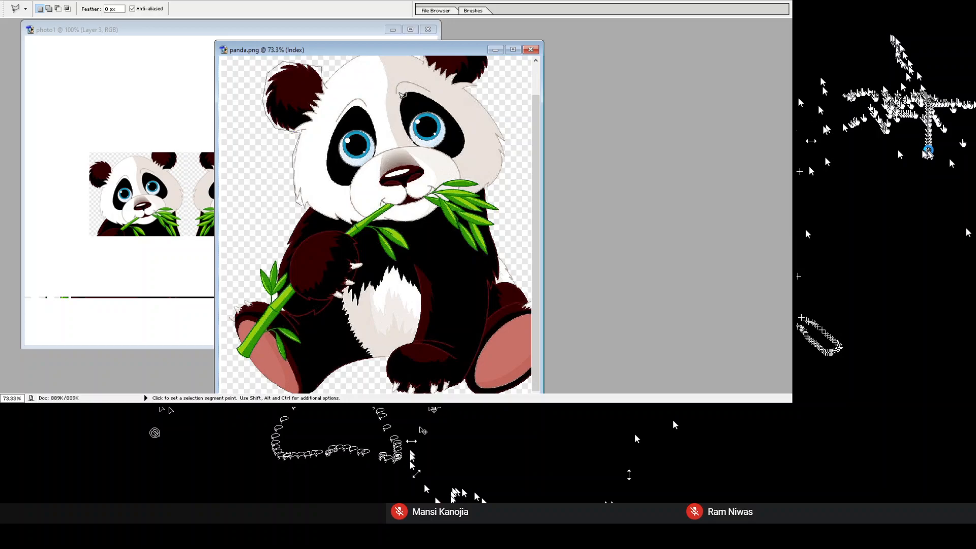
scroll(417, 78, "up", 1)
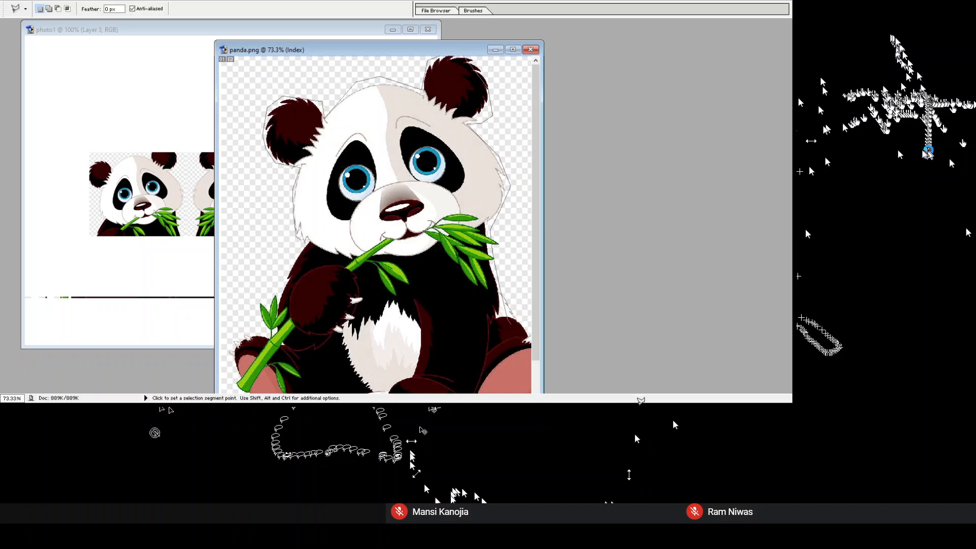
left_click(523, 316)
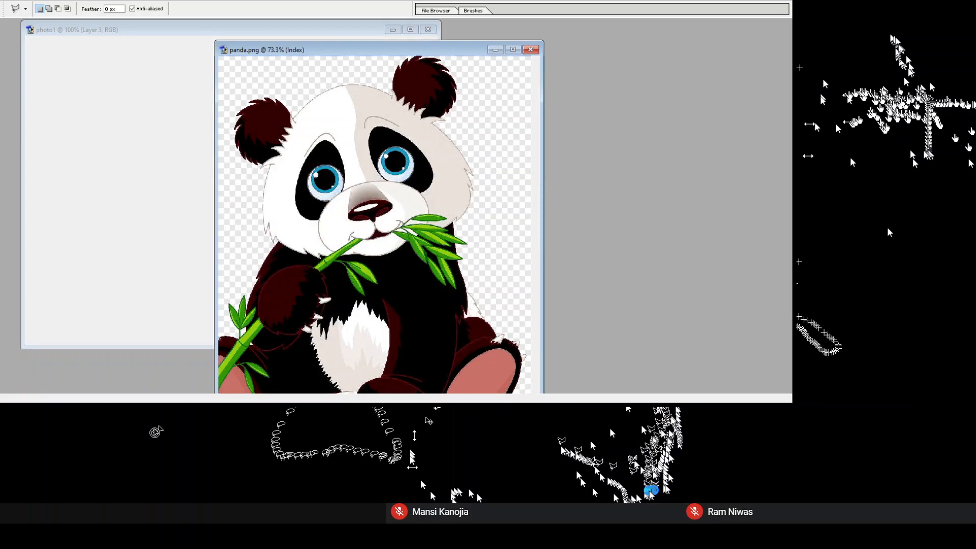
left_click(625, 431, "ctrl")
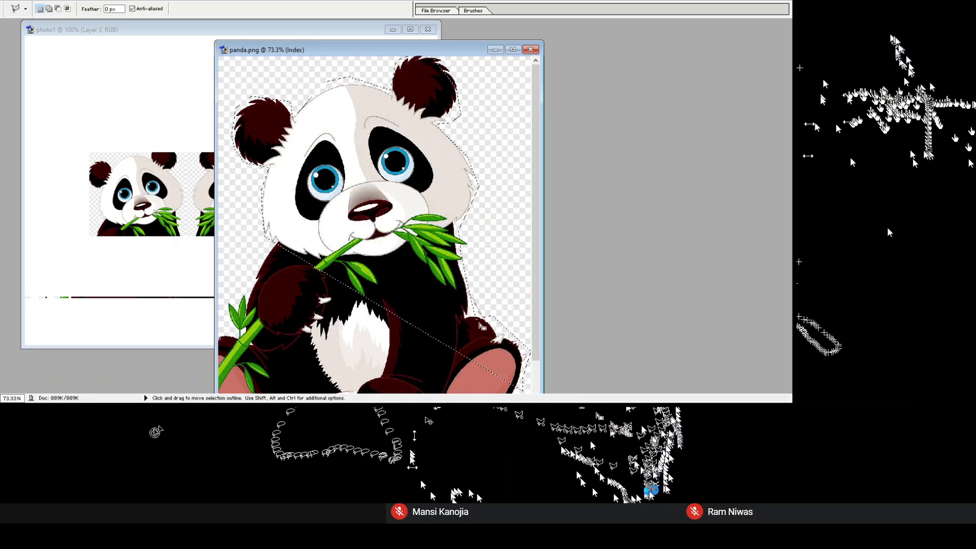
Step: Copy the polygonal selection into photo1 with the Move tool and shift it down until both ears lie inside the canvas
scroll(505, 369, "down", 1)
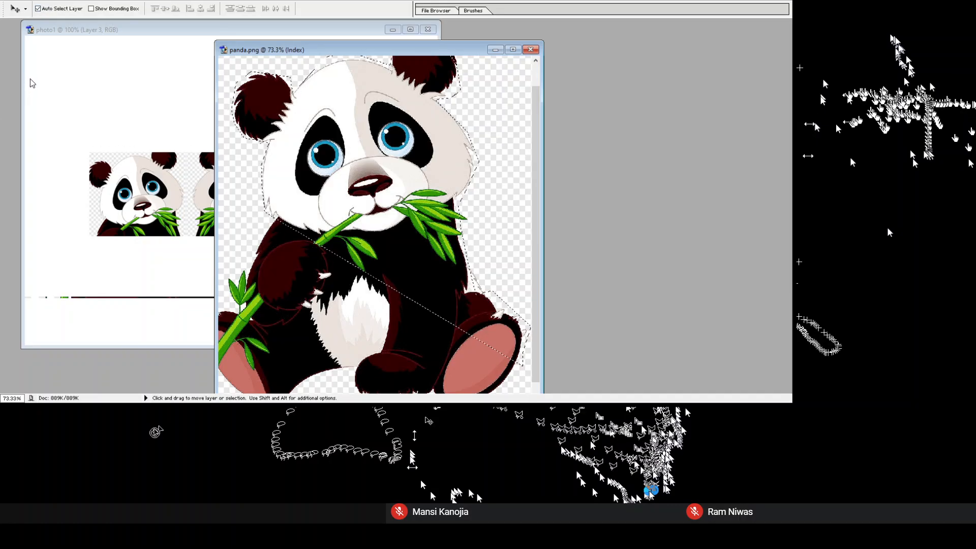
key("v")
left_click_drag(323, 57, 416, 60)
mouse_move(529, 228)
left_mouse_down()
mouse_move(356, 193)
mouse_move(221, 144)
left_mouse_up()
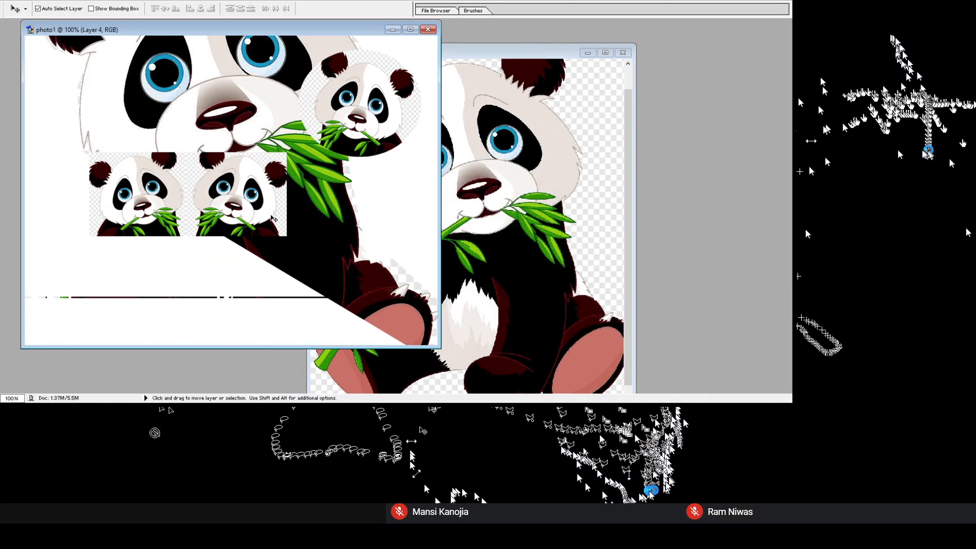
left_click_drag(401, 314, 415, 407)
left_click_drag(423, 272, 422, 320)
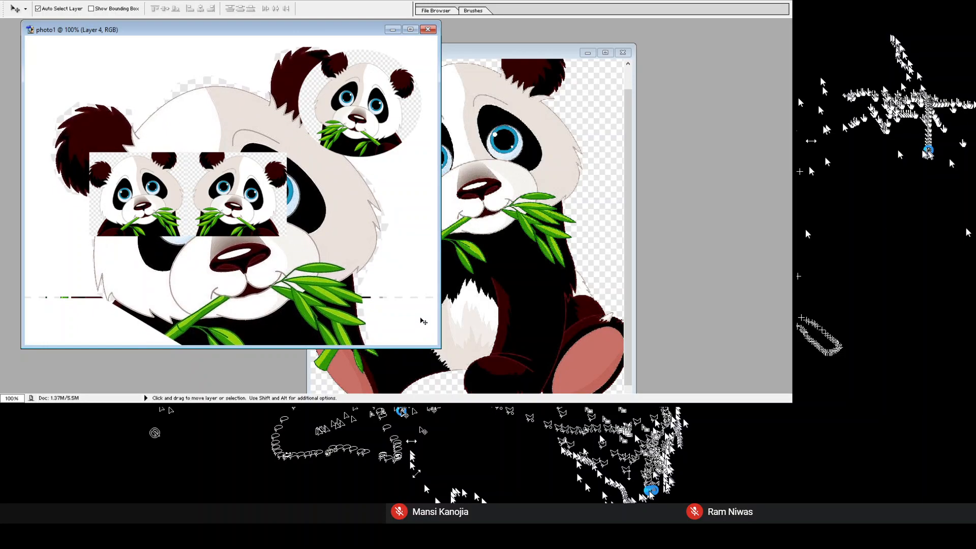
Step: Shrink the pasted panda cutout to 17.3% width and 12.7% height with Free Transform, placing it over the thin line
key("ctrl+t")
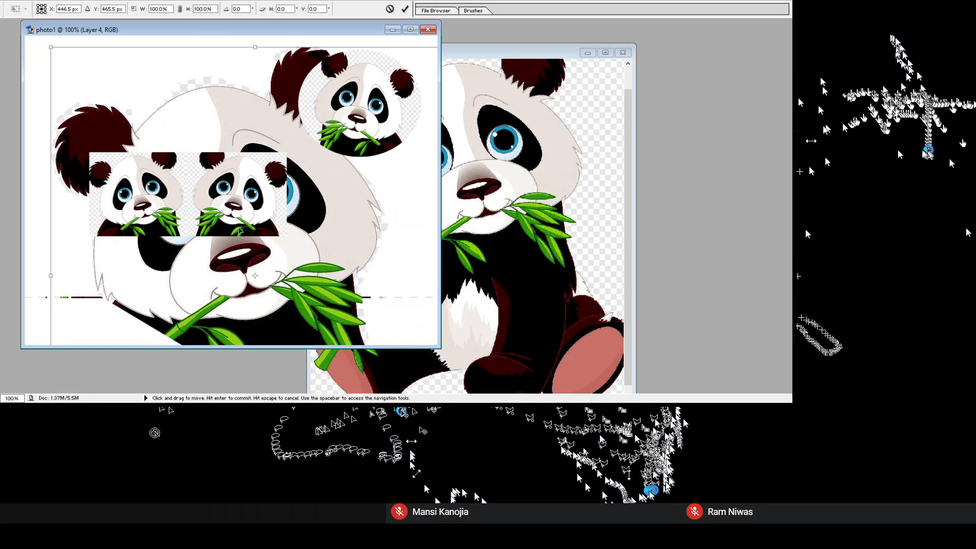
left_click_drag(59, 56, 246, 190)
left_click_drag(393, 331, 305, 183)
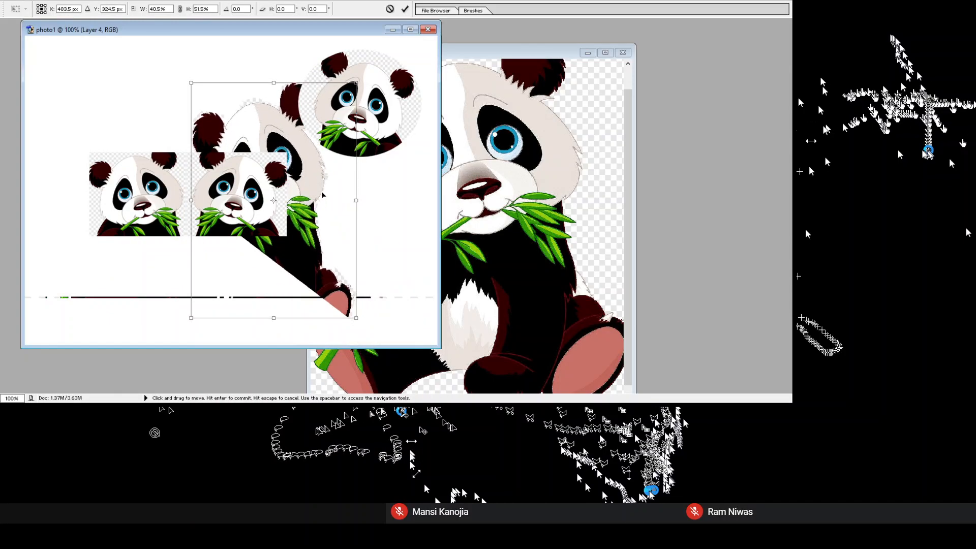
left_click_drag(238, 100, 267, 253)
left_click_drag(274, 290, 274, 291)
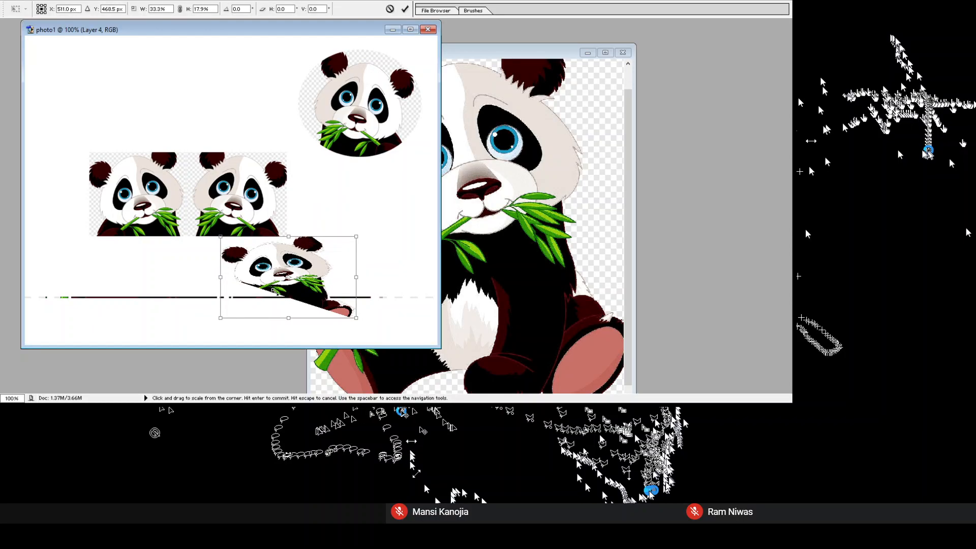
left_click_drag(448, 293, 365, 322)
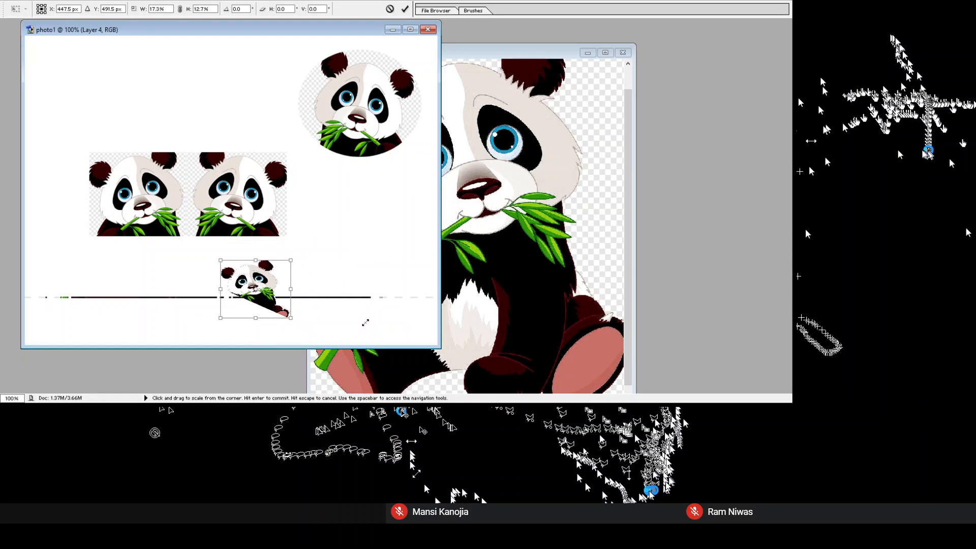
key("Return")
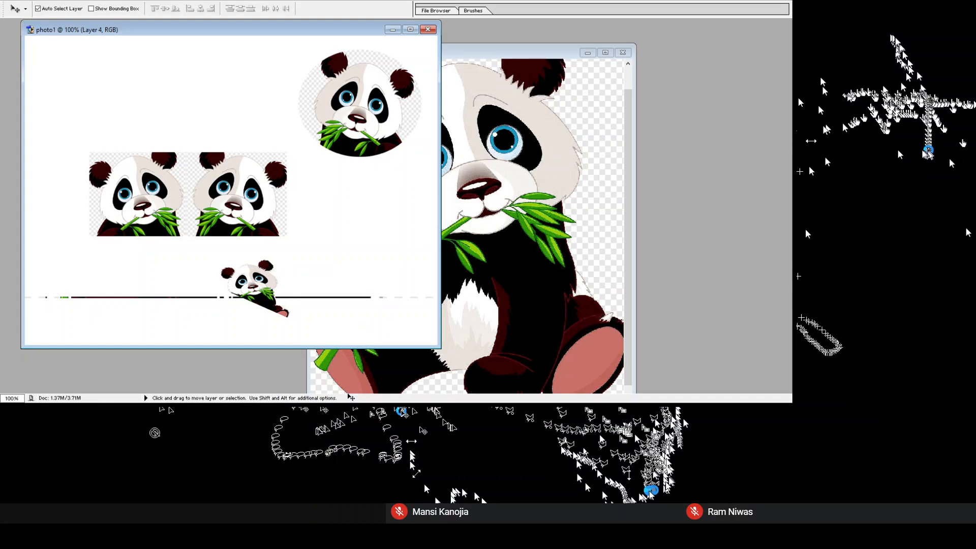
Step: Clear the polygonal selection in panda.png, move its window up and switch to the Magnetic Lasso tool
left_click(629, 282)
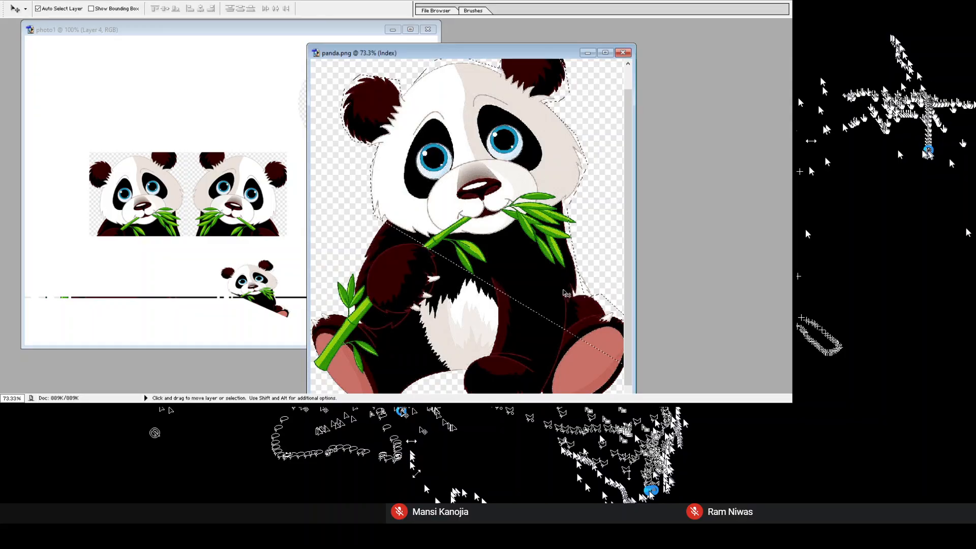
key("ctrl+d")
left_click_drag(538, 54, 543, 44)
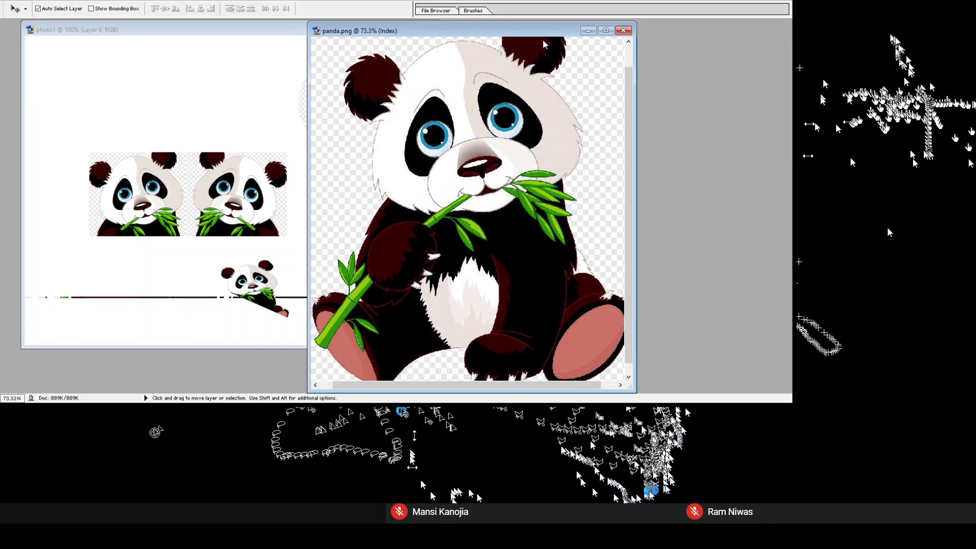
left_click(6, 86)
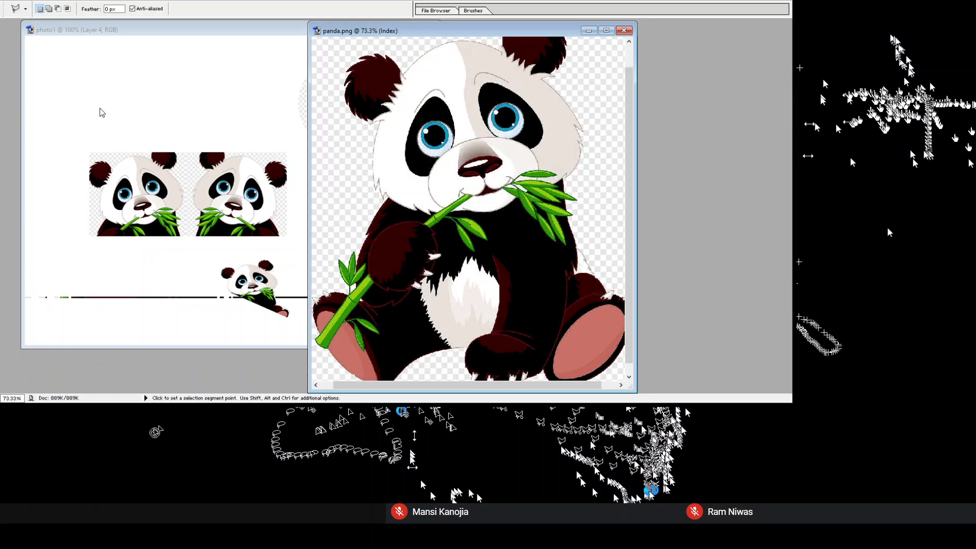
key("shift+l")
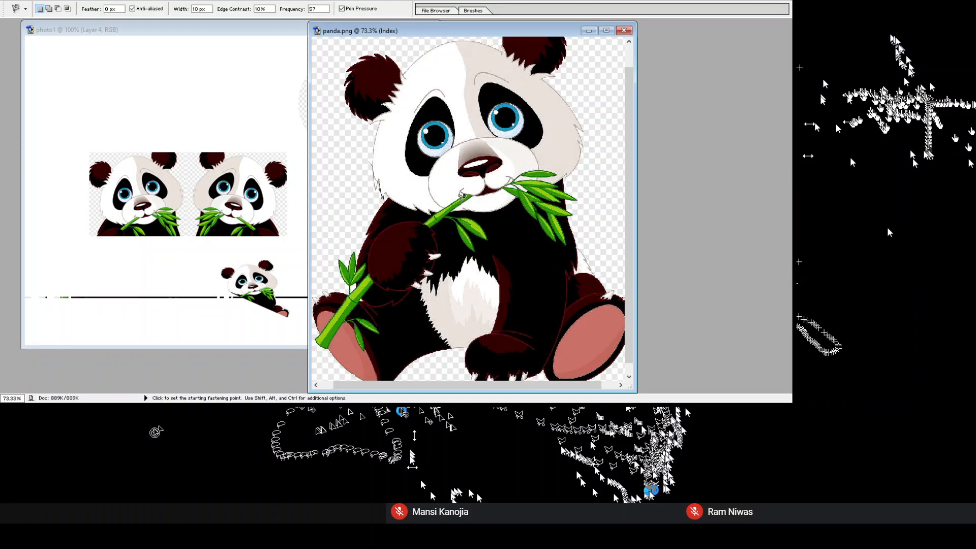
Step: Try a Magnetic Lasso selection from the panda's left cheek up over the top of its head, and clear it
double_click(482, 115)
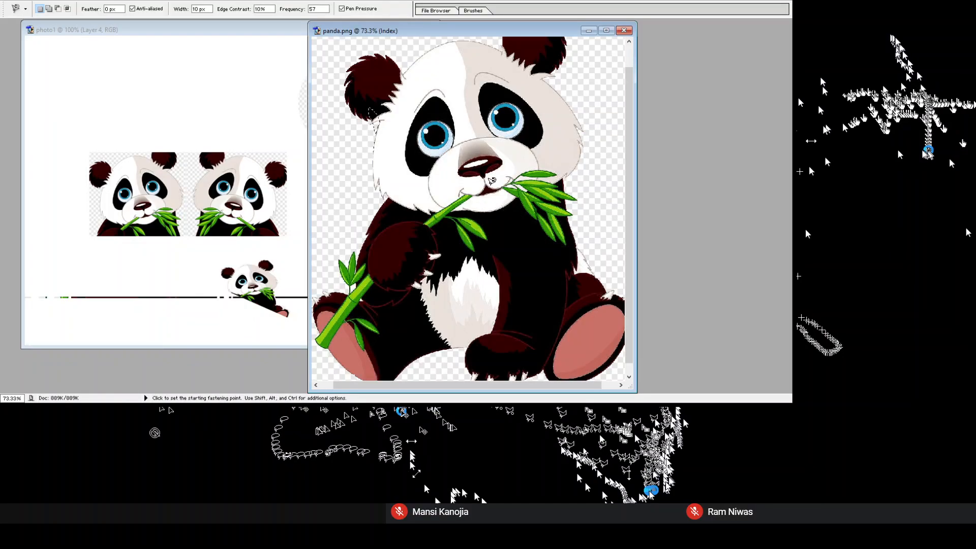
key("ctrl")
left_click(379, 196)
key("Return")
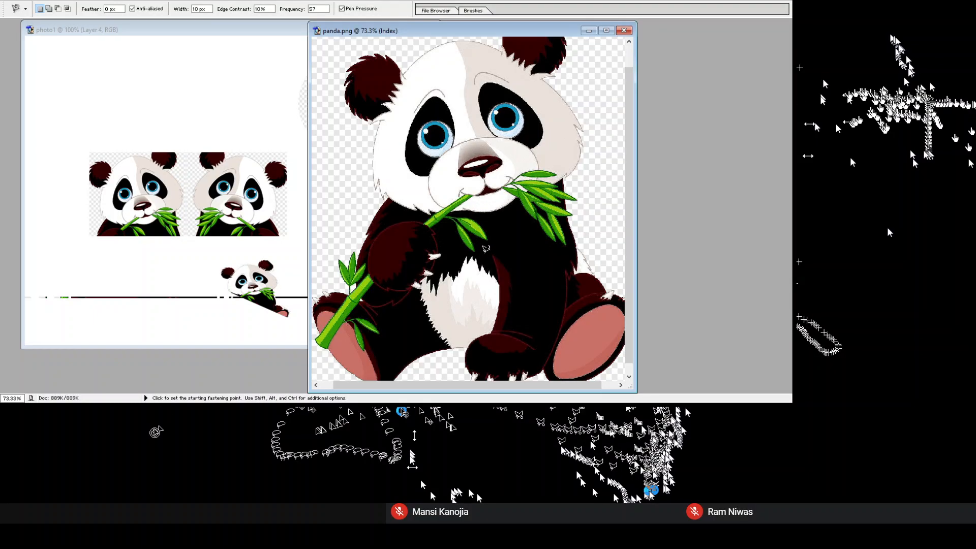
left_click(382, 197)
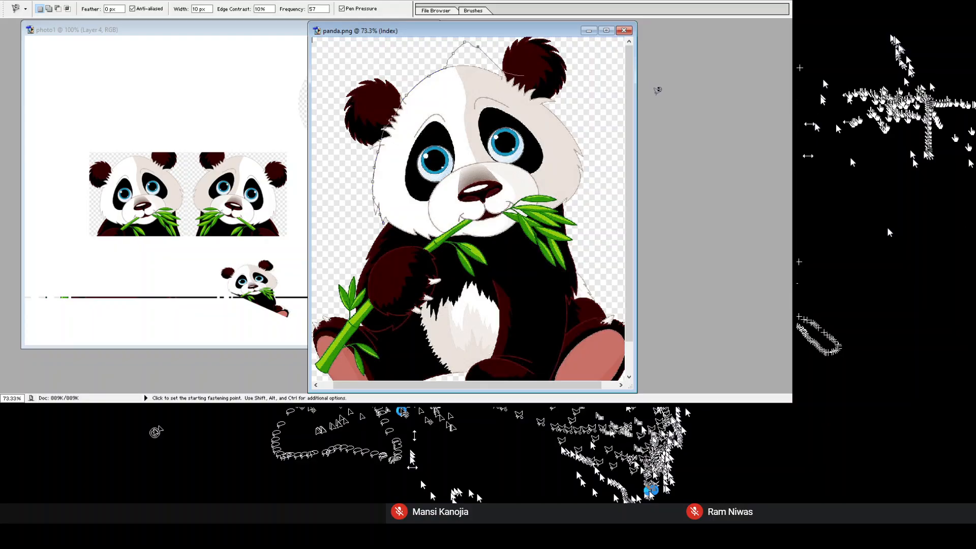
double_click(675, 109)
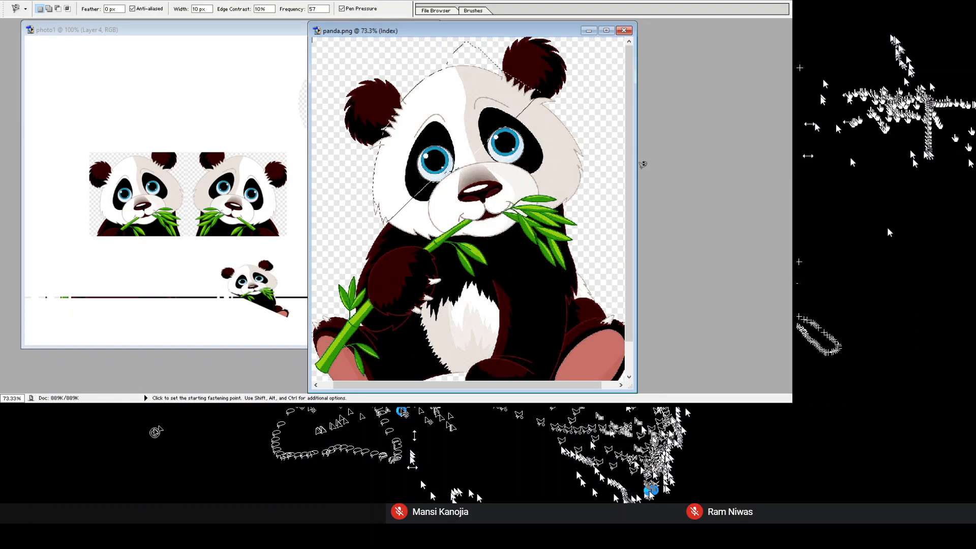
key("ctrl")
key("ctrl+d")
Step: Trace the panda's face without its ears using the Magnetic Lasso, close the selection and clear it
left_click(380, 224)
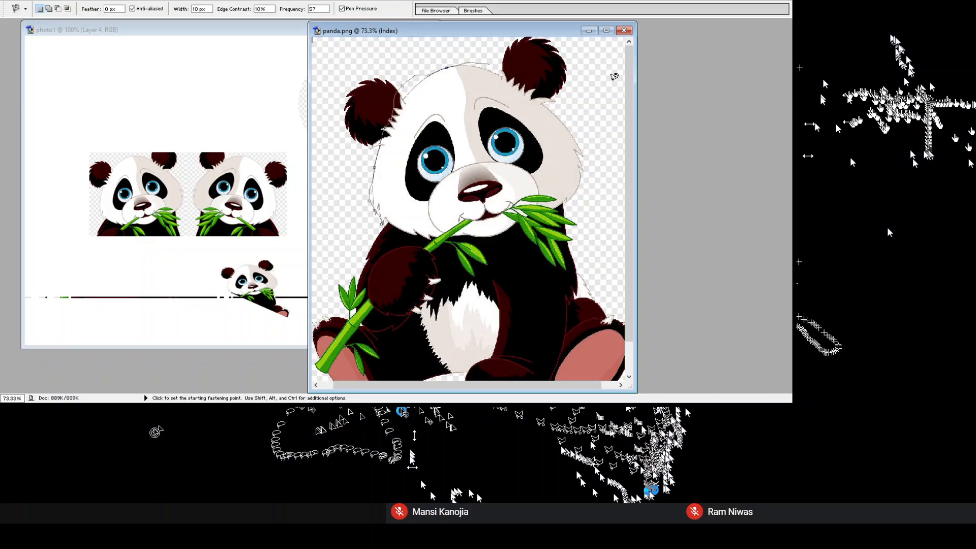
key("Return")
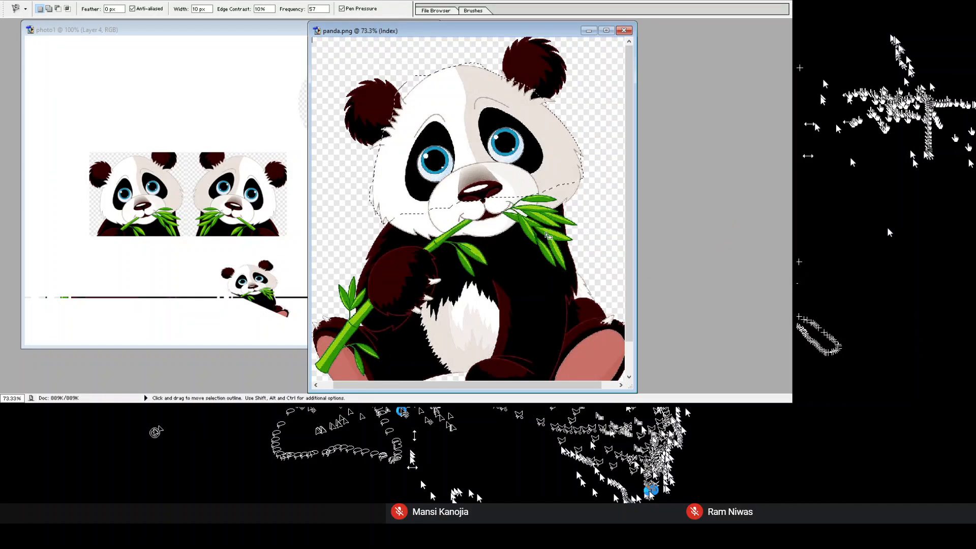
key("ctrl+d")
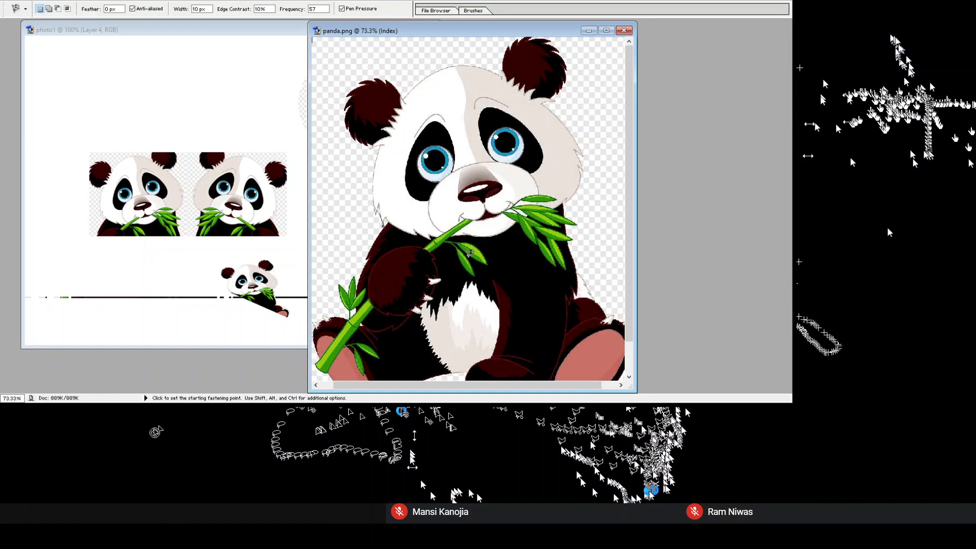
Step: Draw a loose Magnetic Lasso selection around the panda's head and ears, closing it across the mouth
left_click(383, 226)
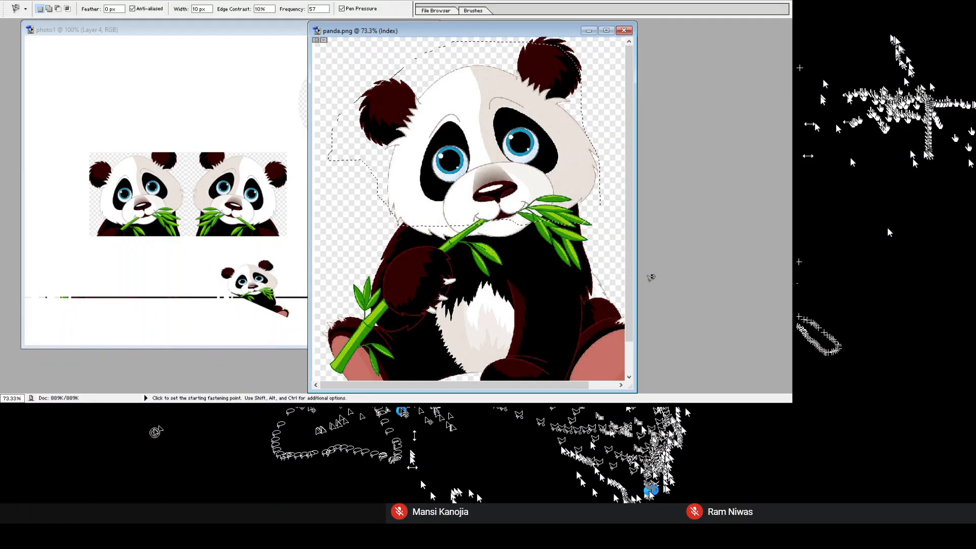
key("Return")
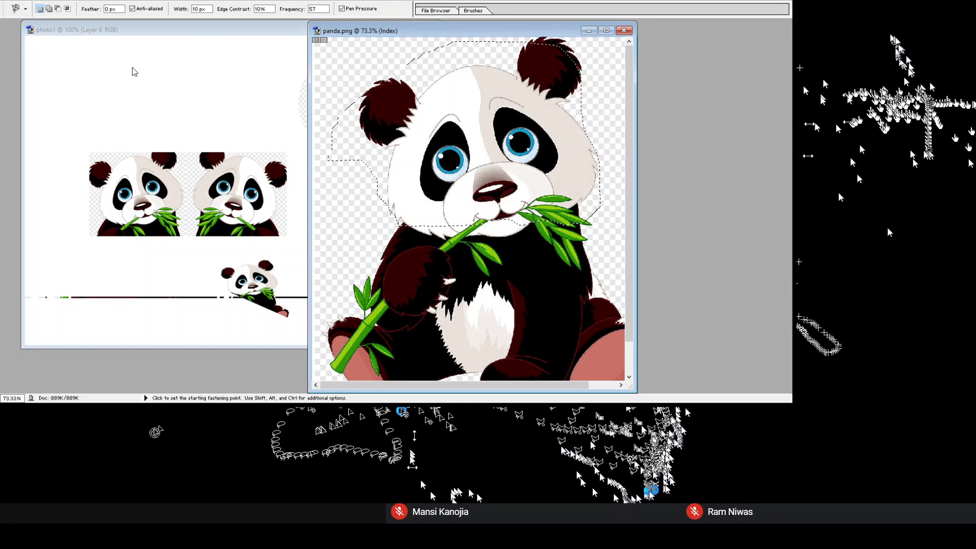
key("v")
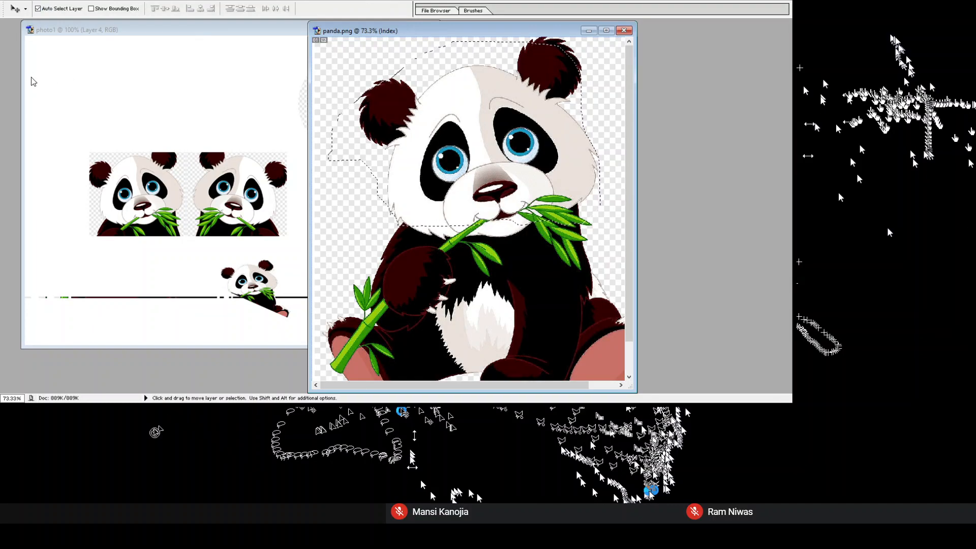
key("l")
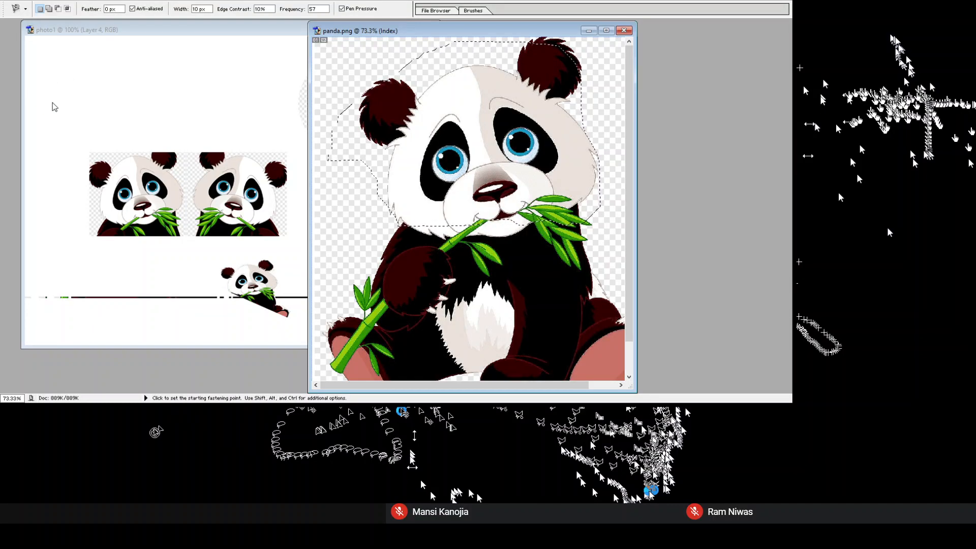
Step: Copy the selected panda head from panda.png into the photo1 image with the Move tool
left_click(204, 68)
left_click(610, 102)
key("v")
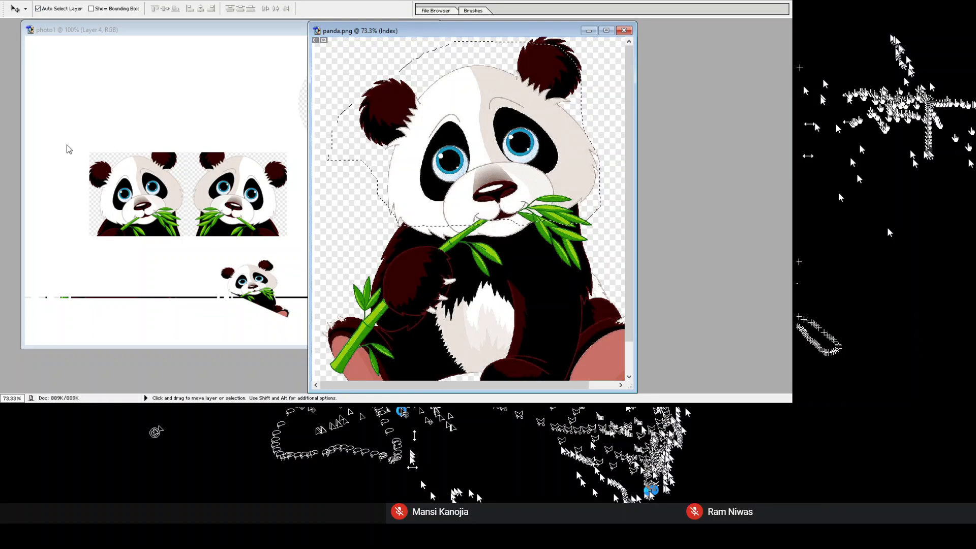
left_click_drag(512, 162, 300, 158)
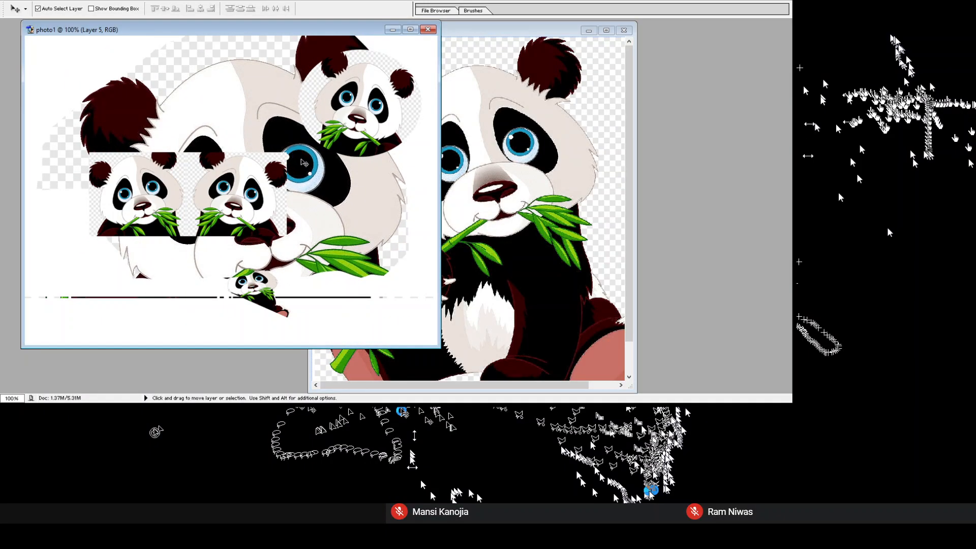
Step: Scale the copied panda head to about 32% wide and 35% high, and place it above the rectangular panda on the left
key("ctrl+t")
left_click_drag(303, 161, 341, 215)
left_click_drag(93, 100, 330, 246)
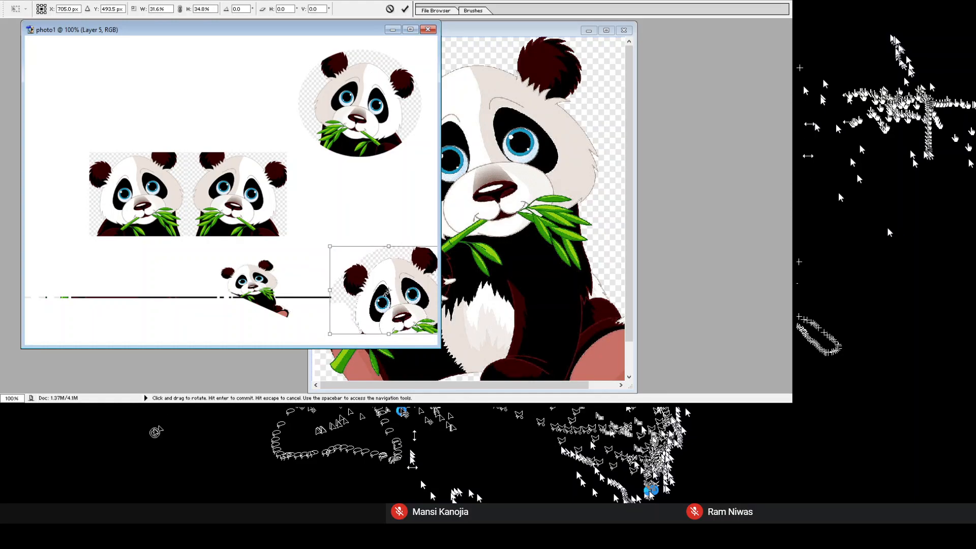
key("Return")
left_click_drag(497, 372, 242, 176)
left_click(188, 149)
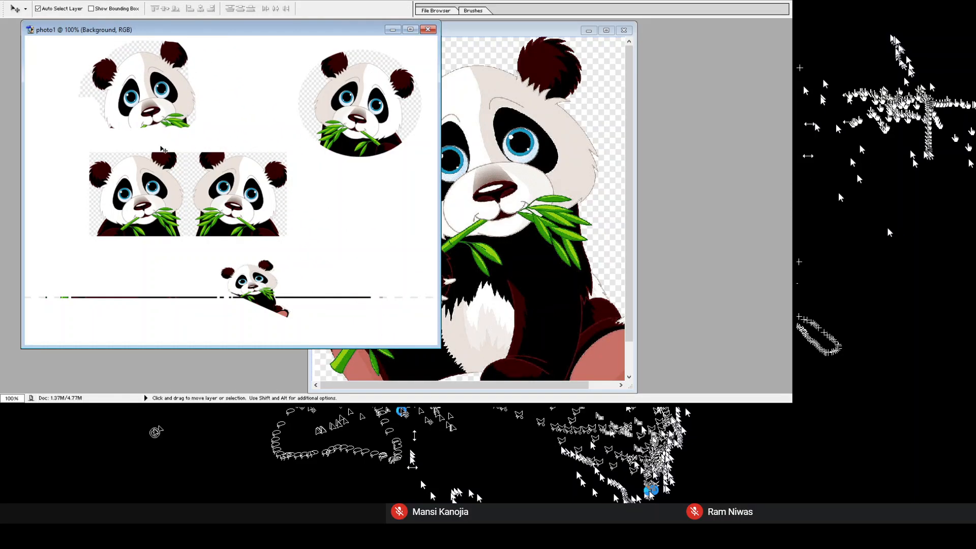
Step: Switch to the Magic Wand tool and clear the existing selection in panda.png
left_click(14, 92)
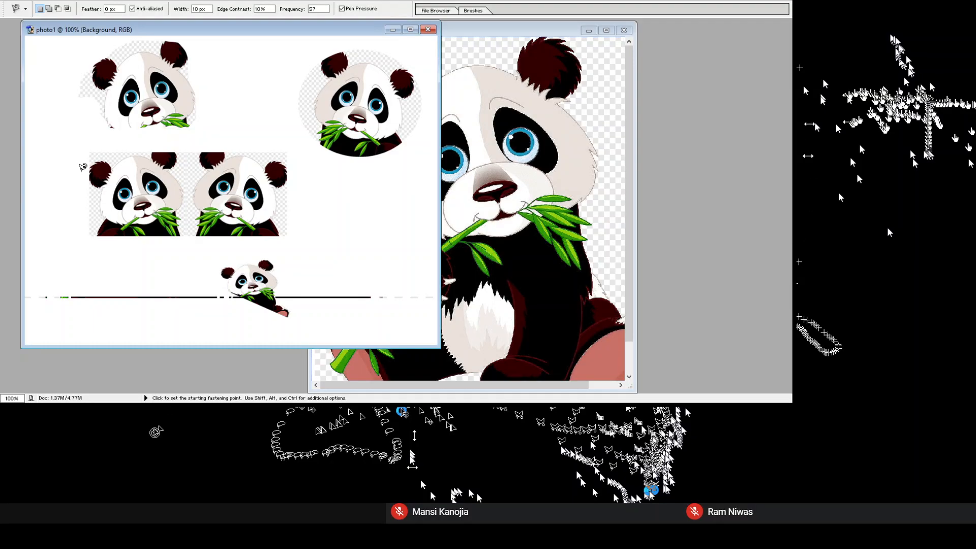
left_click(60, 144)
key("Escape")
key("w")
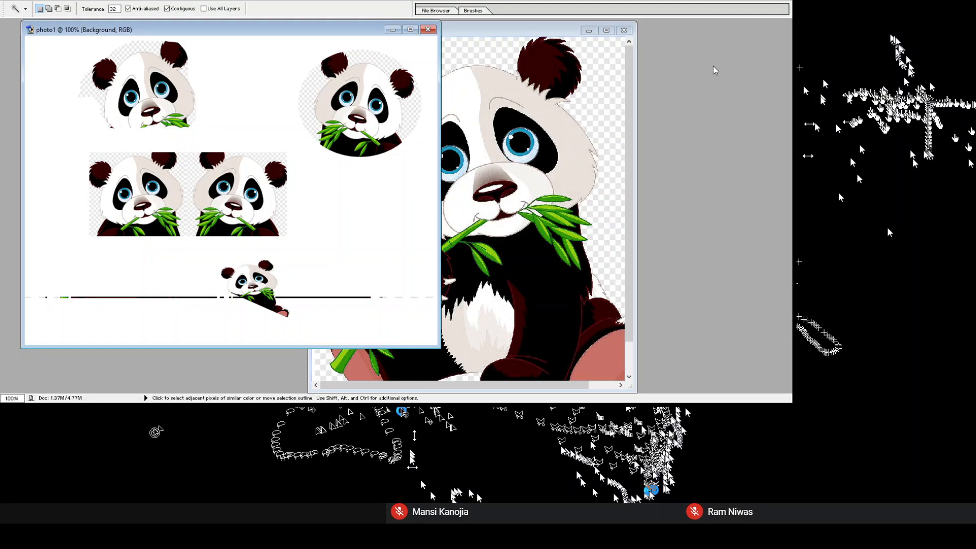
left_click(649, 37)
key("ctrl+d")
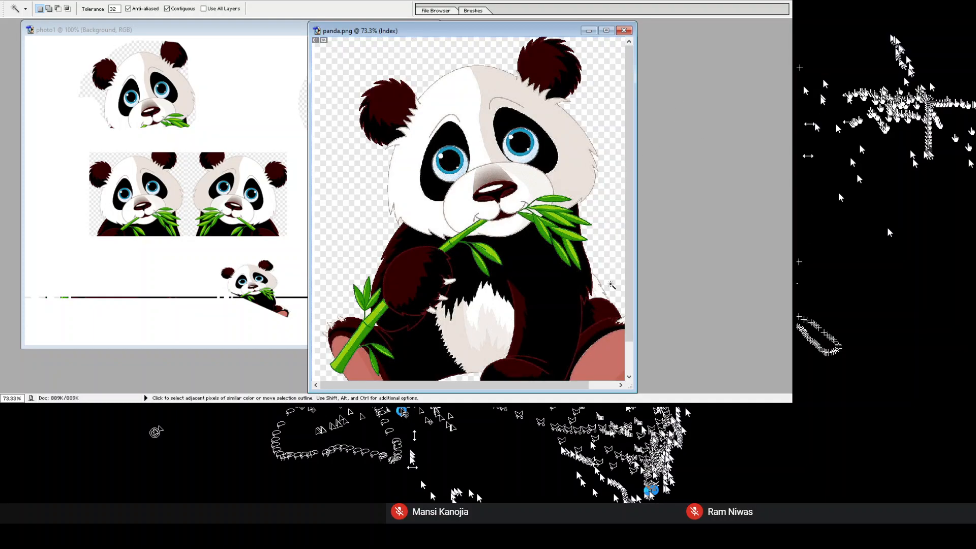
Step: Try Magic Wand selections on the panda's black body and its brown arm, and clear the selection
left_click(555, 285)
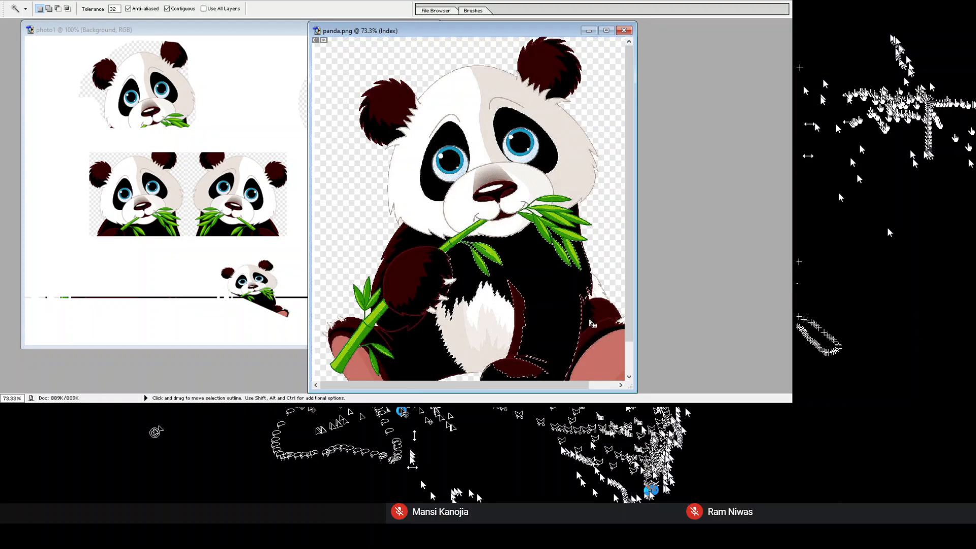
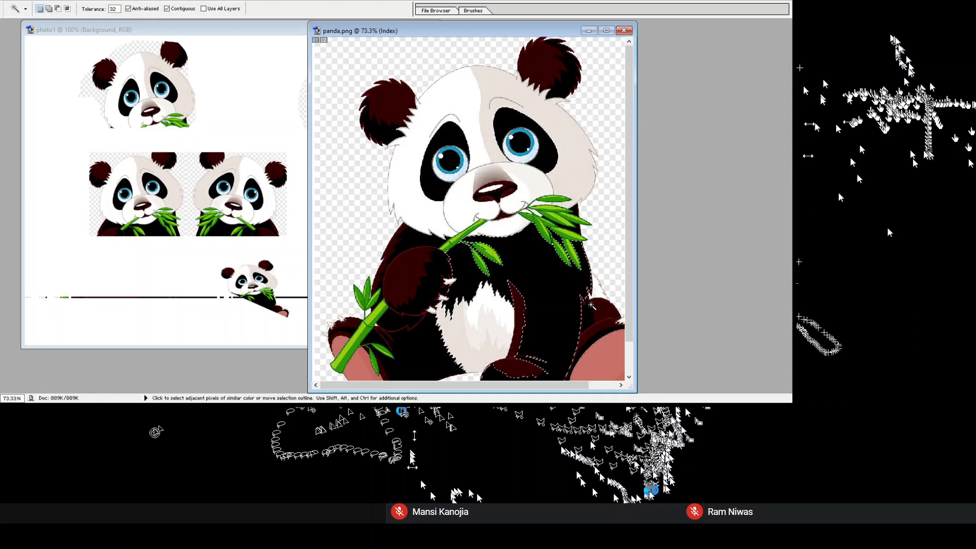
left_click(523, 327)
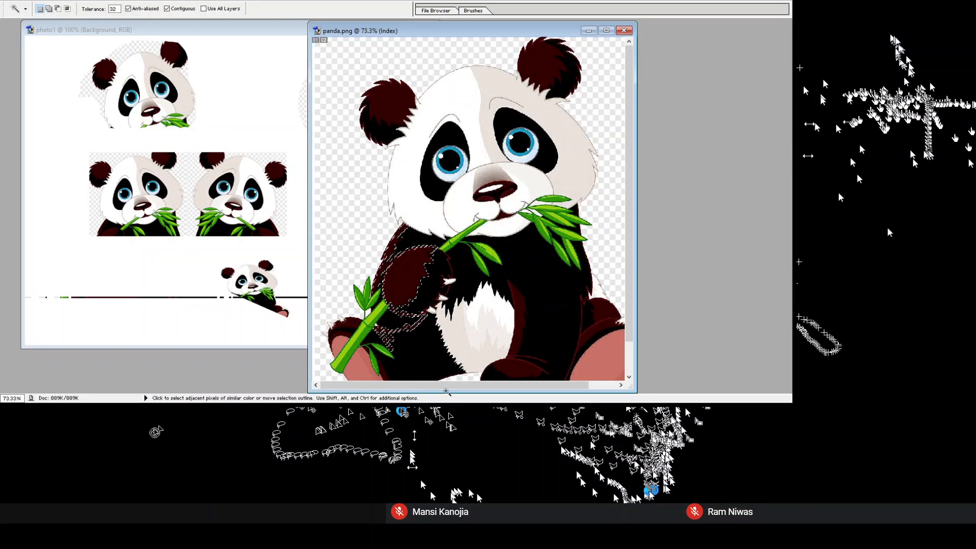
key("ctrl+d")
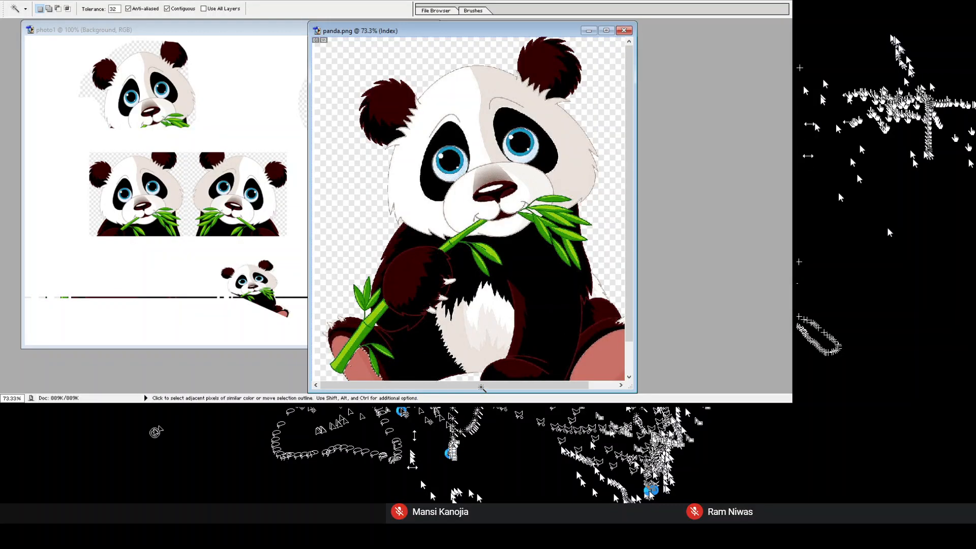
Step: Build up a Magic Wand selection of the panda's white and beige face areas, nose and ears by adding areas one after another
left_click(533, 292)
left_click(522, 144)
key("ctrl+z")
left_click(415, 277)
left_click(572, 159)
key("shift")
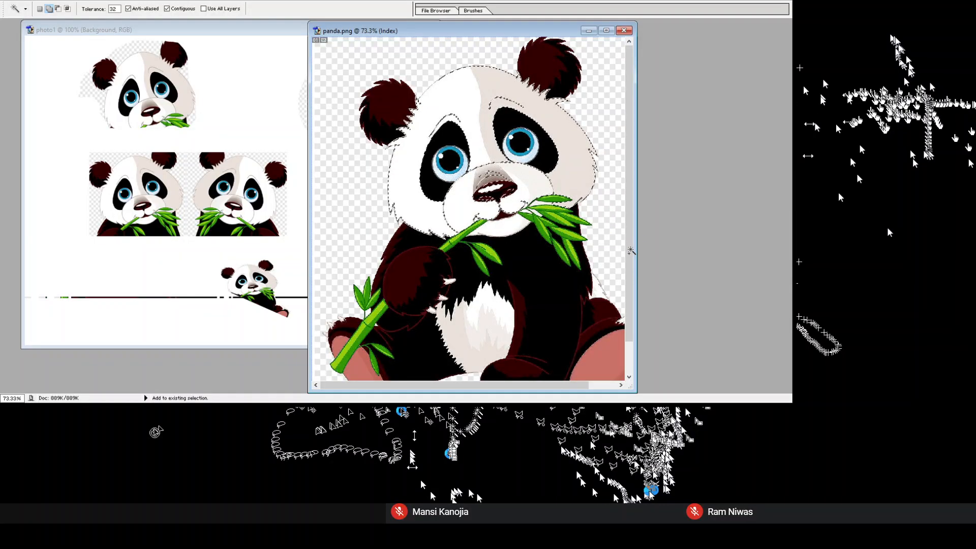
left_click(609, 214)
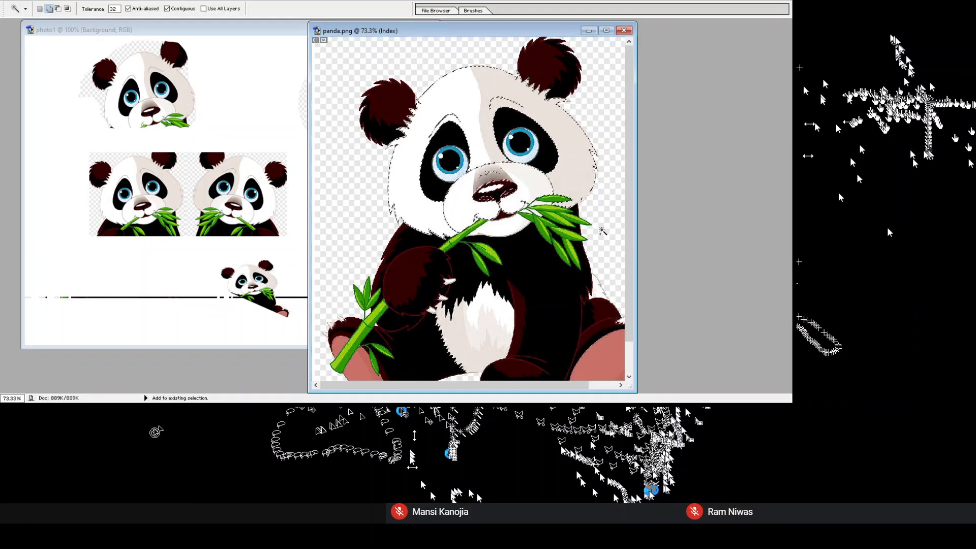
left_click(489, 136)
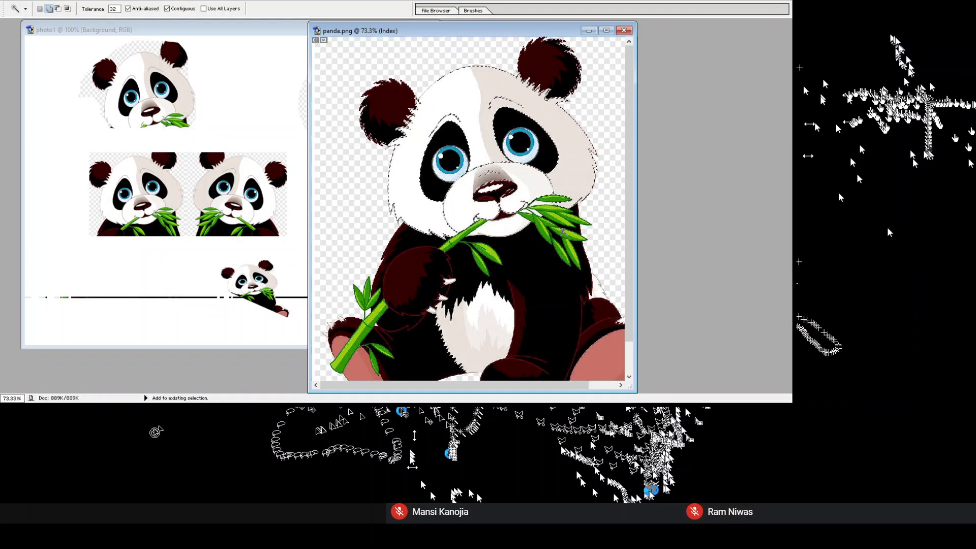
left_click(604, 216)
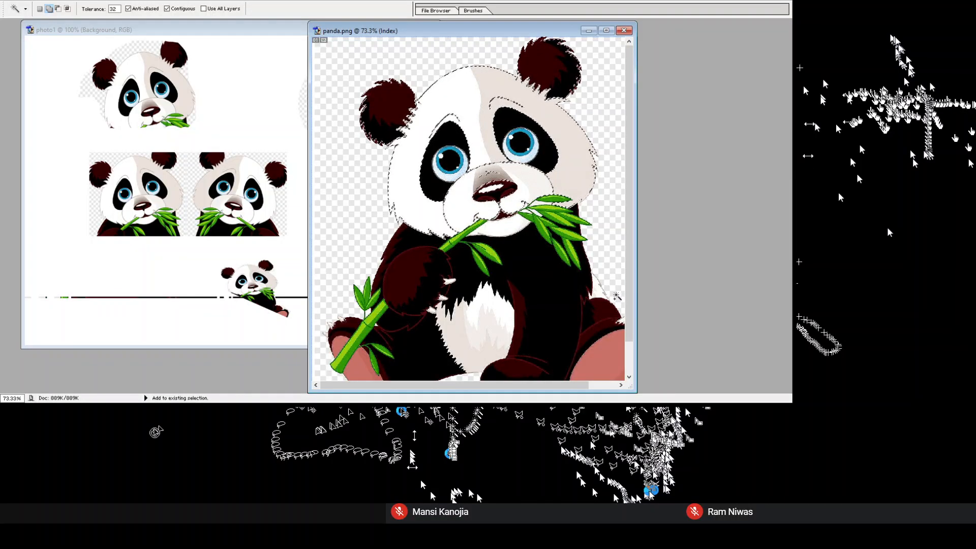
Step: Add rectangular marquee areas over the panda's eyes and mouth to the face selection, and clear the whole selection
left_click(10, 74)
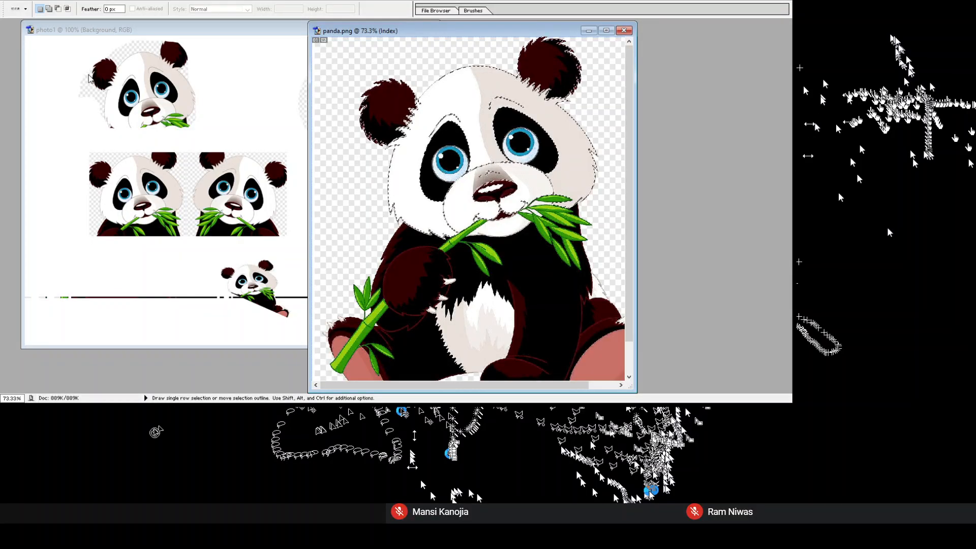
key("m")
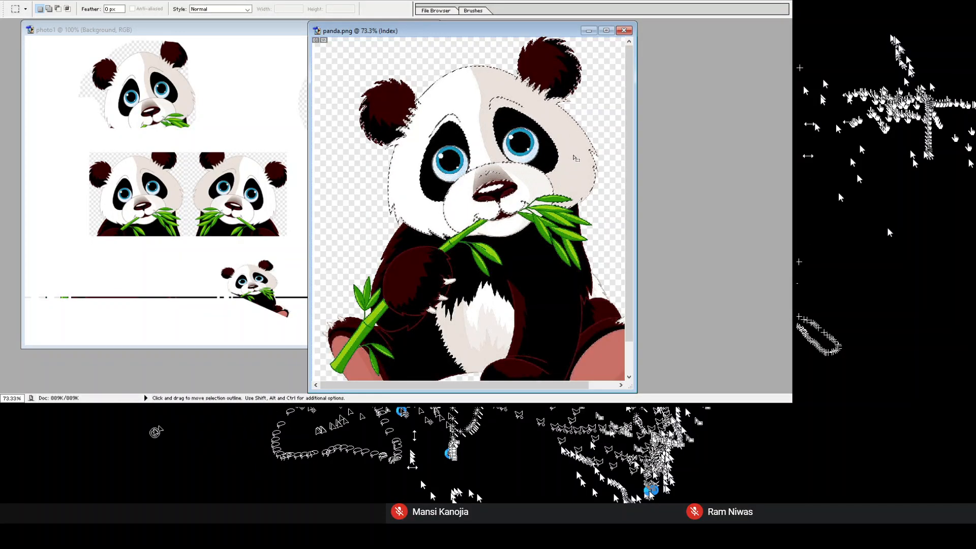
key("shift")
left_click_drag(452, 146, 542, 214)
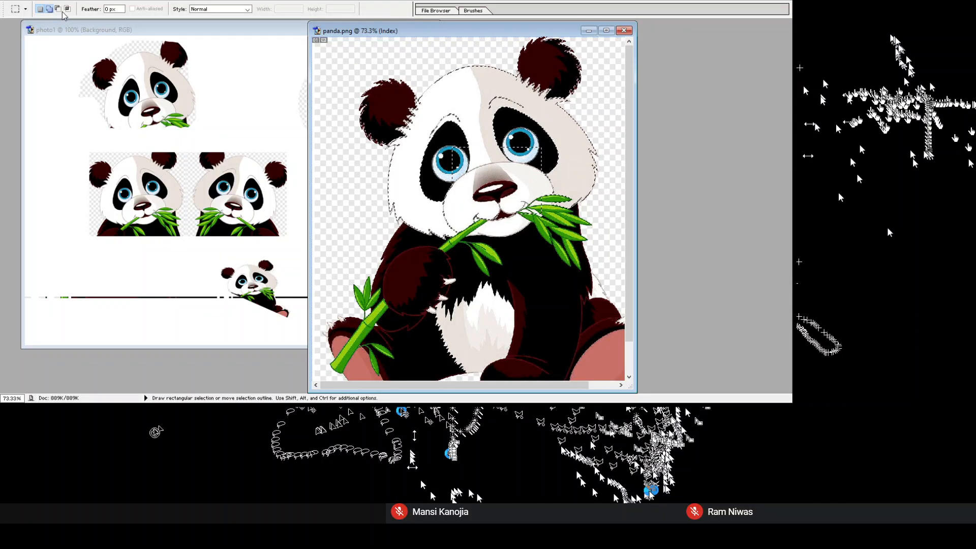
key("shift")
left_click_drag(426, 127, 555, 216)
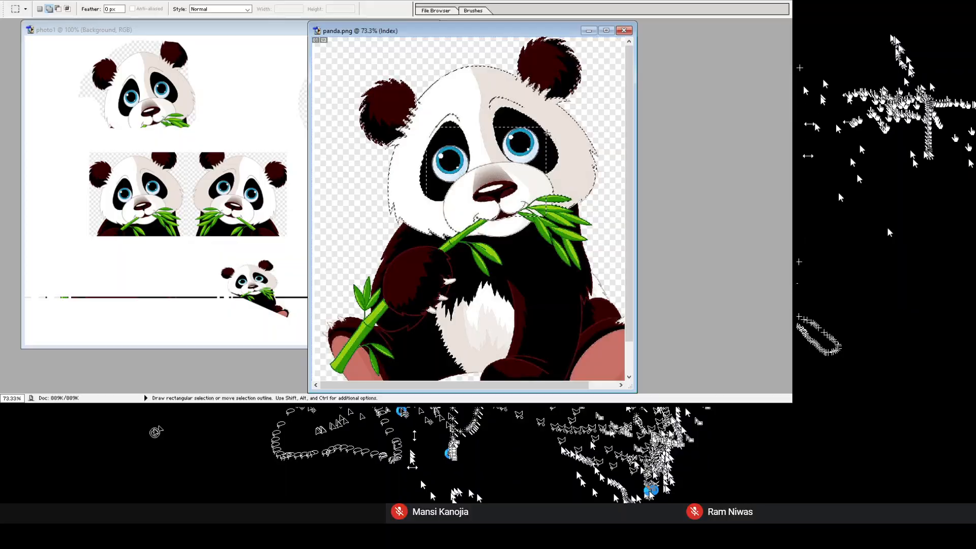
left_click_drag(478, 97, 556, 149)
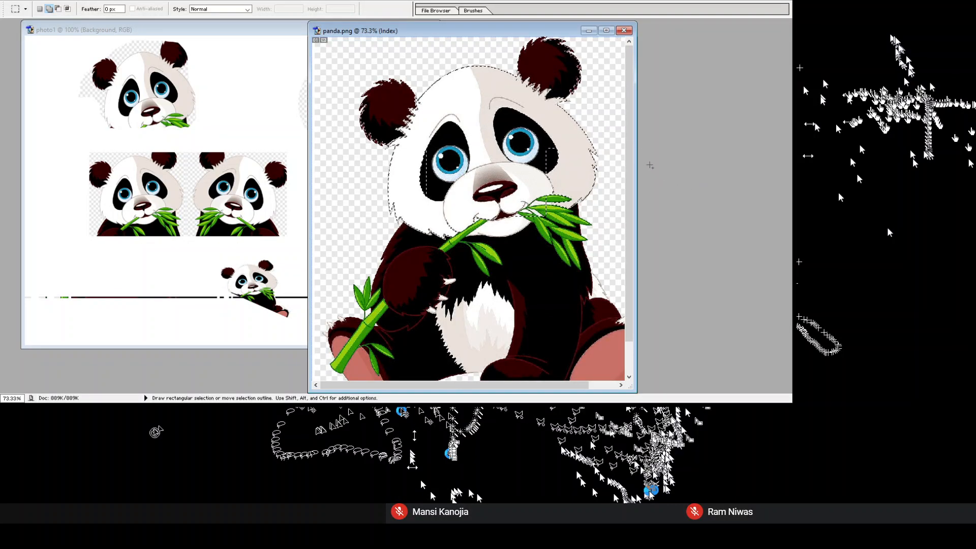
key("ctrl+z")
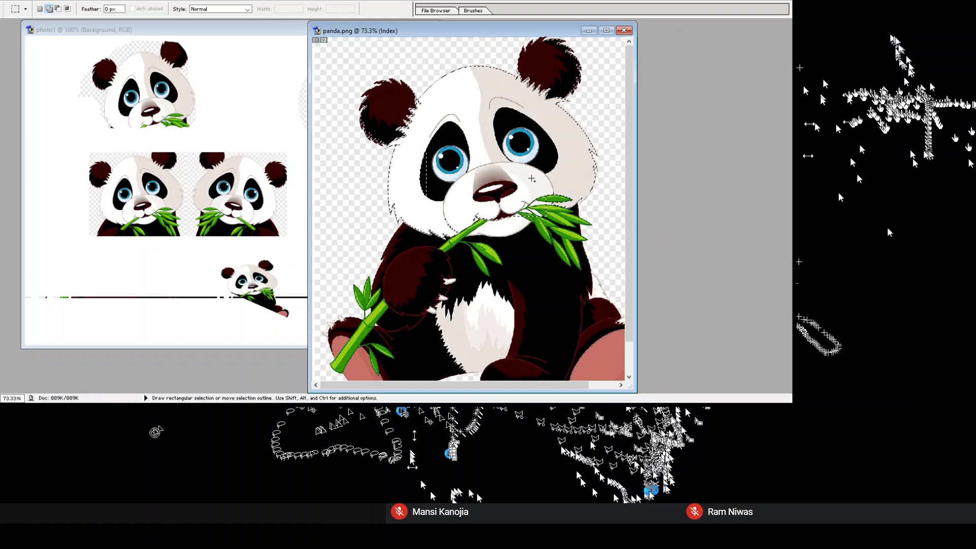
left_click_drag(467, 178, 518, 225)
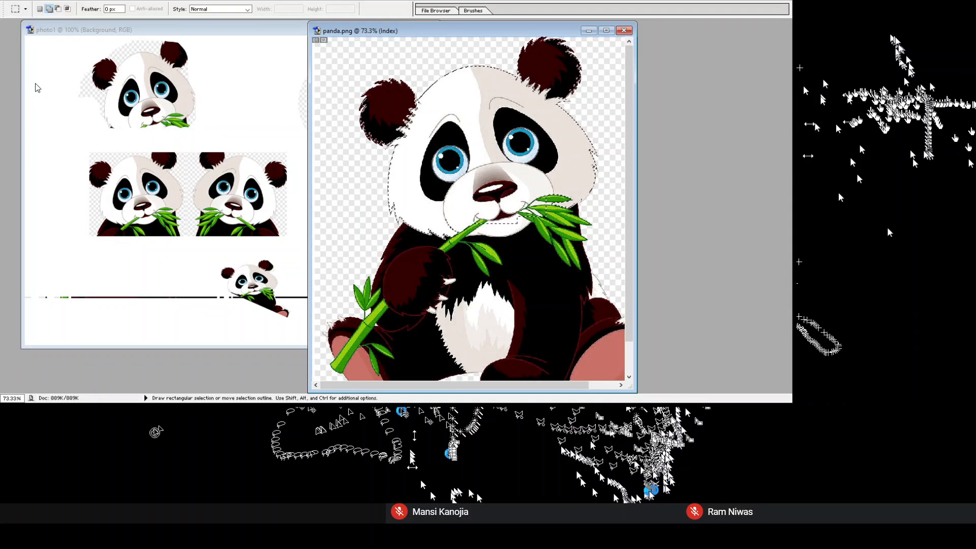
key("w")
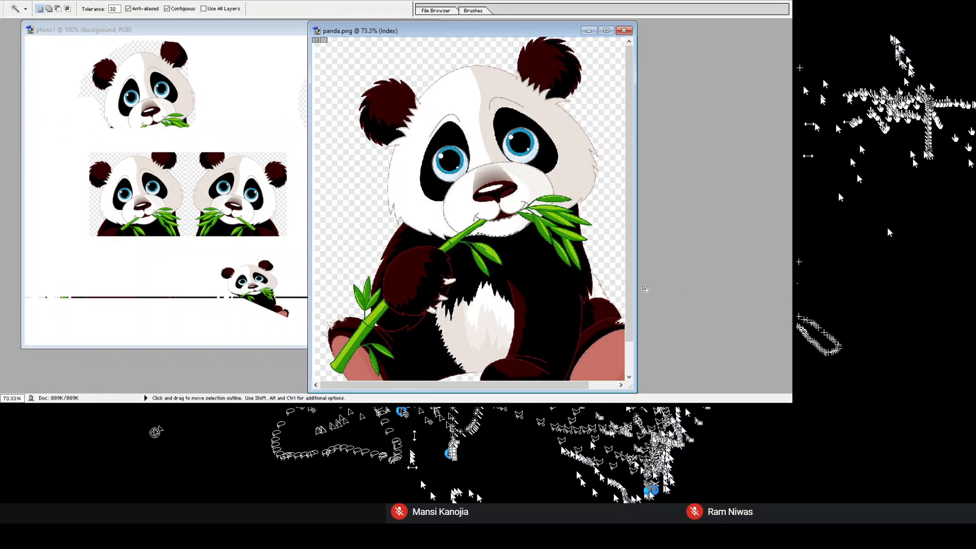
key("ctrl+d")
Step: Select the panda's white face half, beige face half and nose shading with the Magic Wand and copy them into photo1
left_click(442, 102)
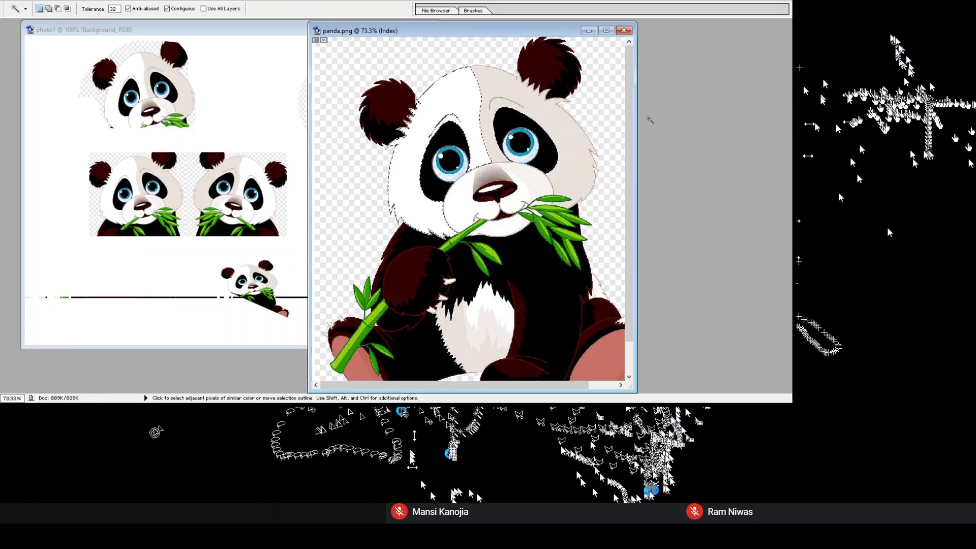
left_click(574, 137, "shift")
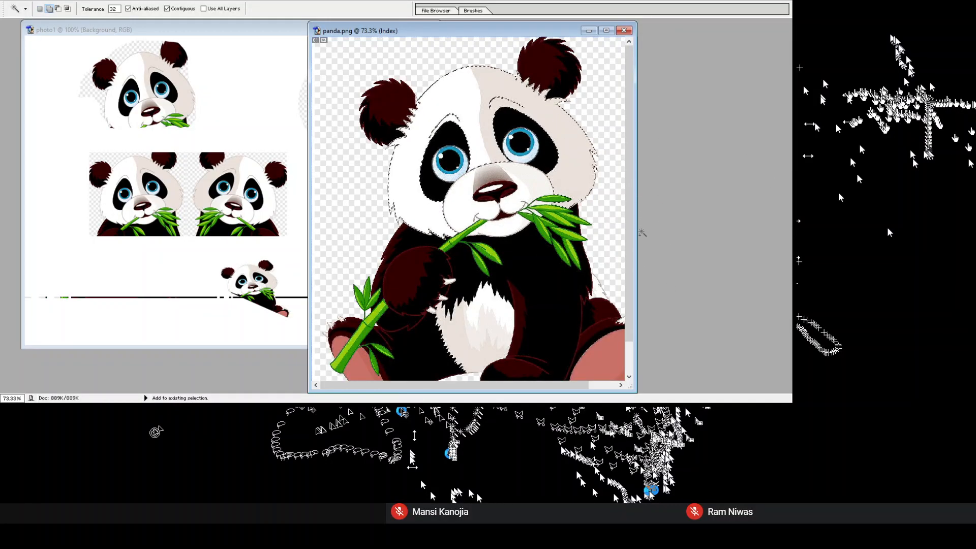
left_click(495, 174, "shift")
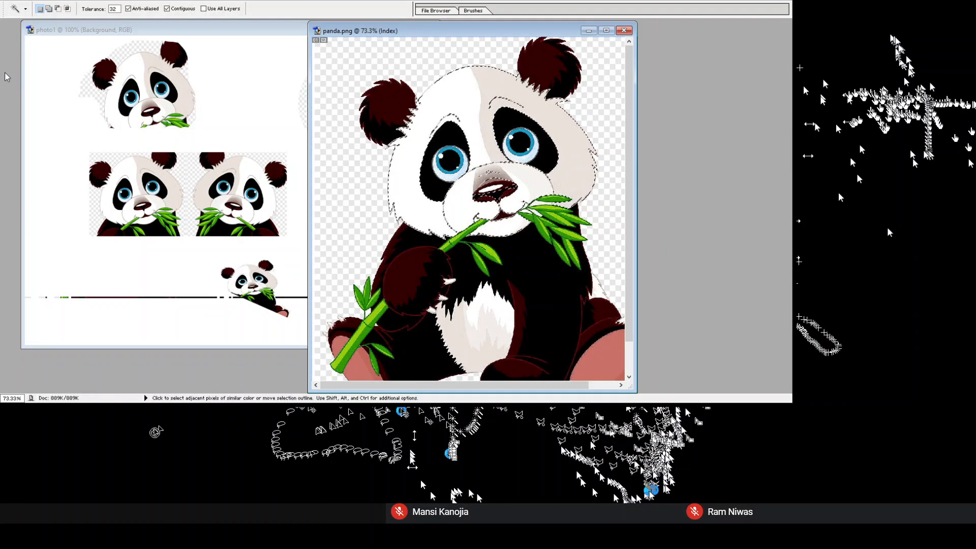
key("v")
left_click_drag(464, 138, 320, 225)
Step: Move the two rectangular pandas and the lassoed head to photo1's left edge, and the oval panda to its upper right corner
left_click_drag(492, 313, 98, 180)
left_click_drag(275, 228, 112, 307)
left_click_drag(488, 146, 531, 117)
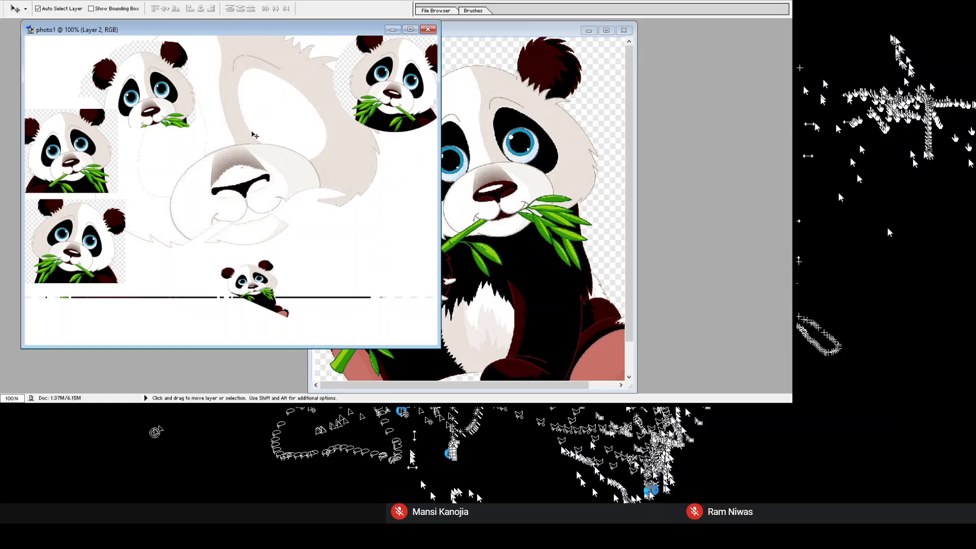
left_click_drag(172, 104, 97, 75)
Step: Scale the copied face pieces to about 46% wide and 47% high, and place them in the upper middle of photo1
left_click_drag(302, 165, 358, 234)
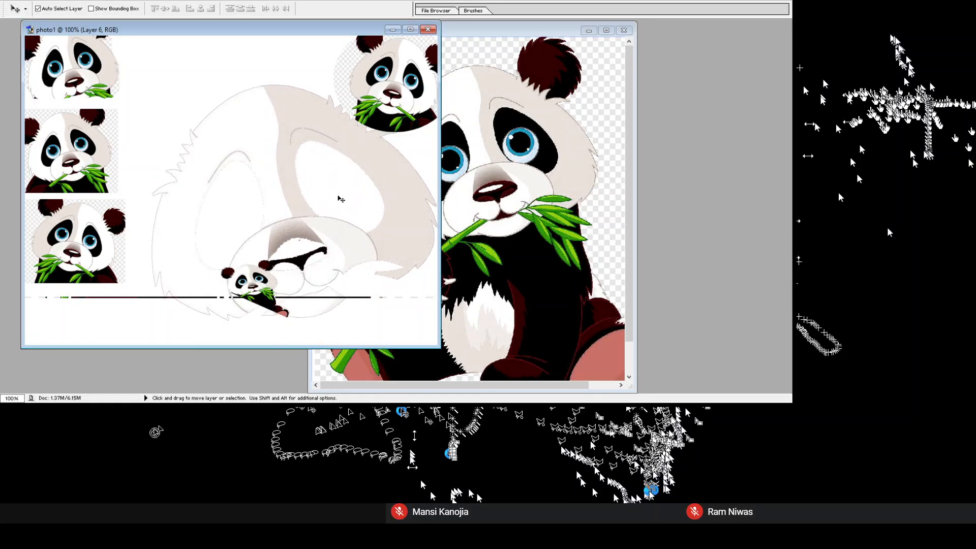
key("ctrl+t")
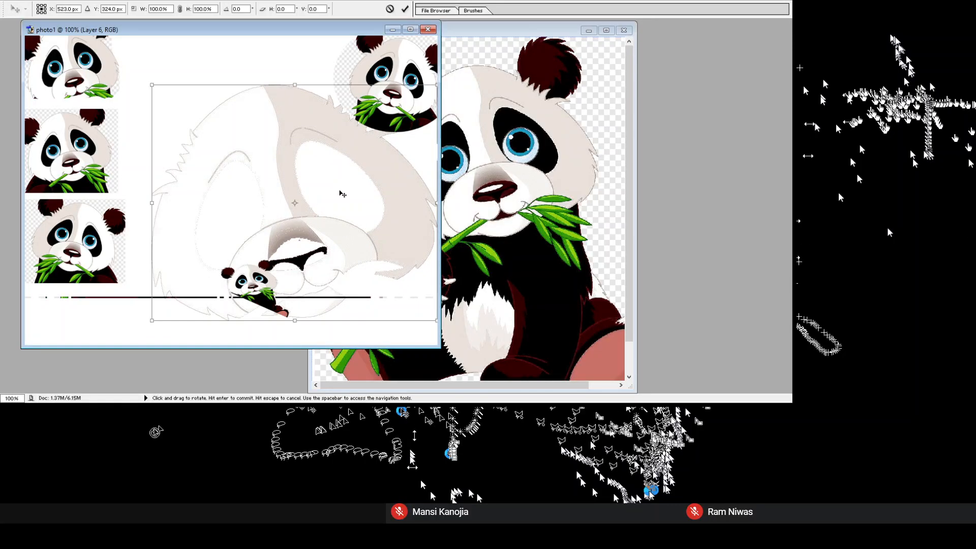
left_click_drag(193, 109, 306, 129)
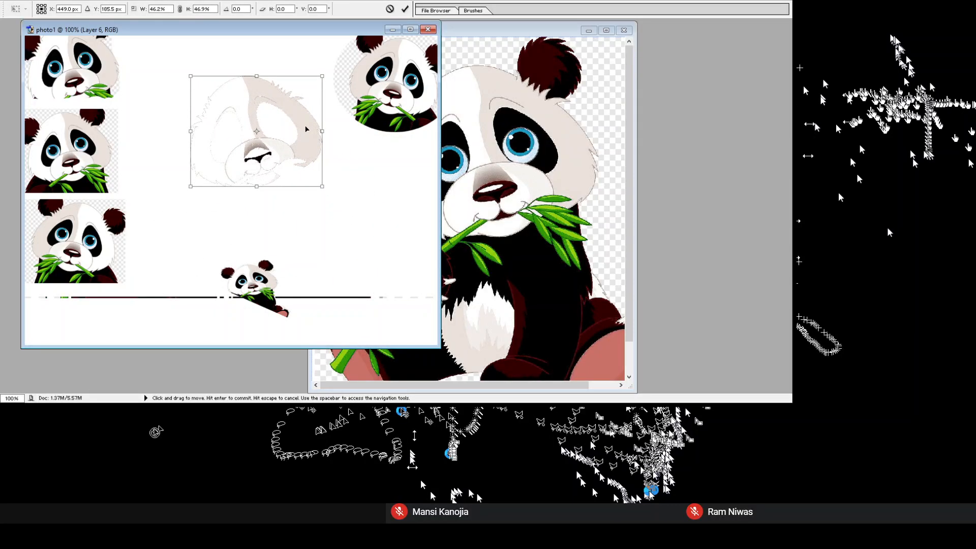
key("Return")
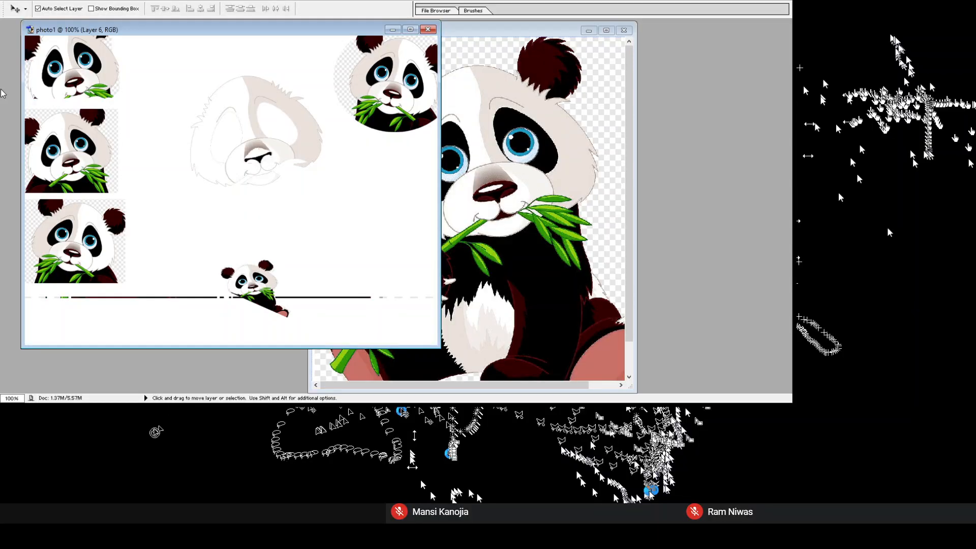
Step: Clear the selection in panda.png, crop the picture to the panda's head and both ears, and undo the crop
key("c")
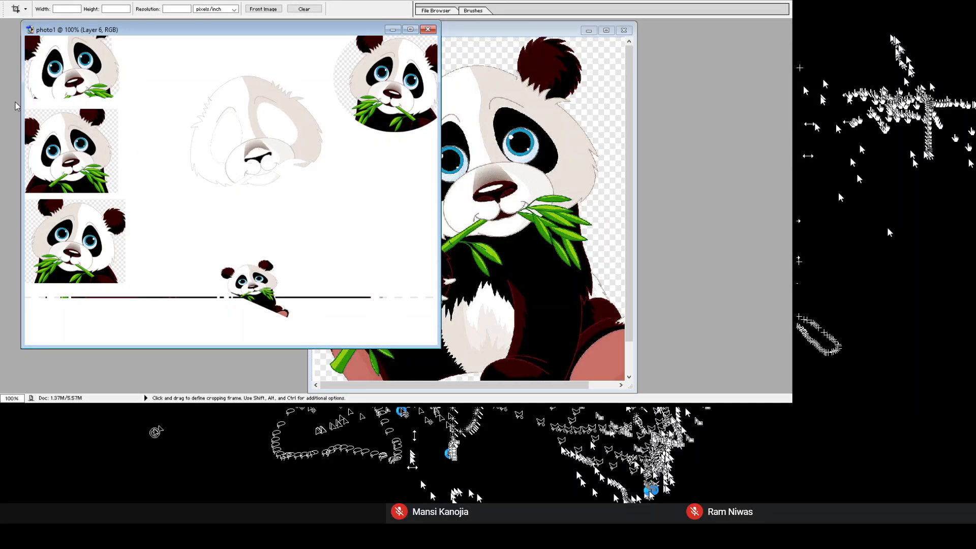
left_click(473, 129)
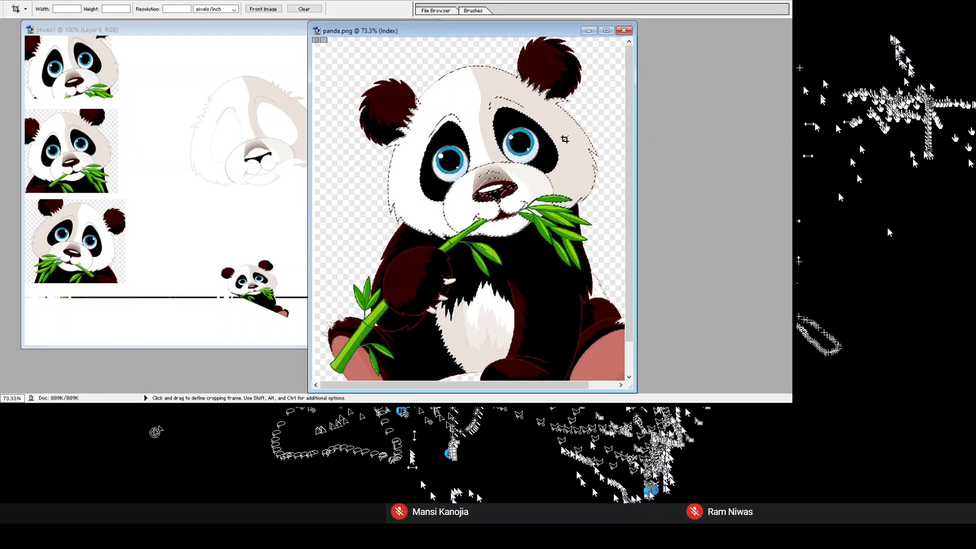
key("ctrl+d")
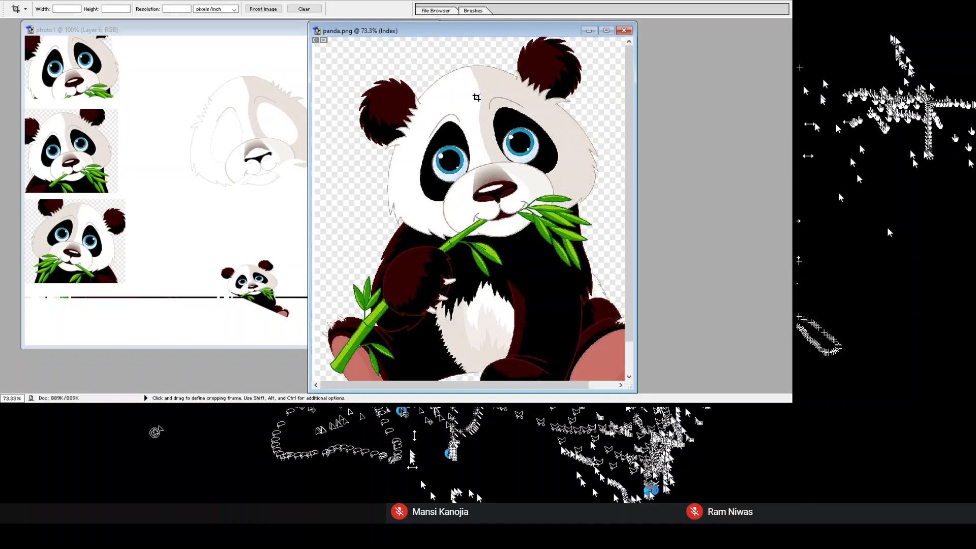
left_click_drag(477, 98, 756, 306)
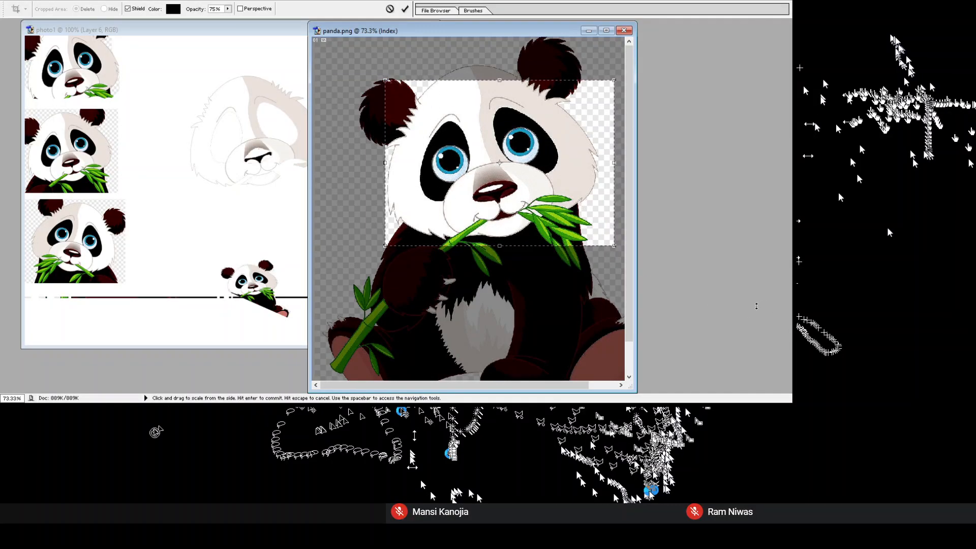
left_click_drag(616, 95, 617, 37)
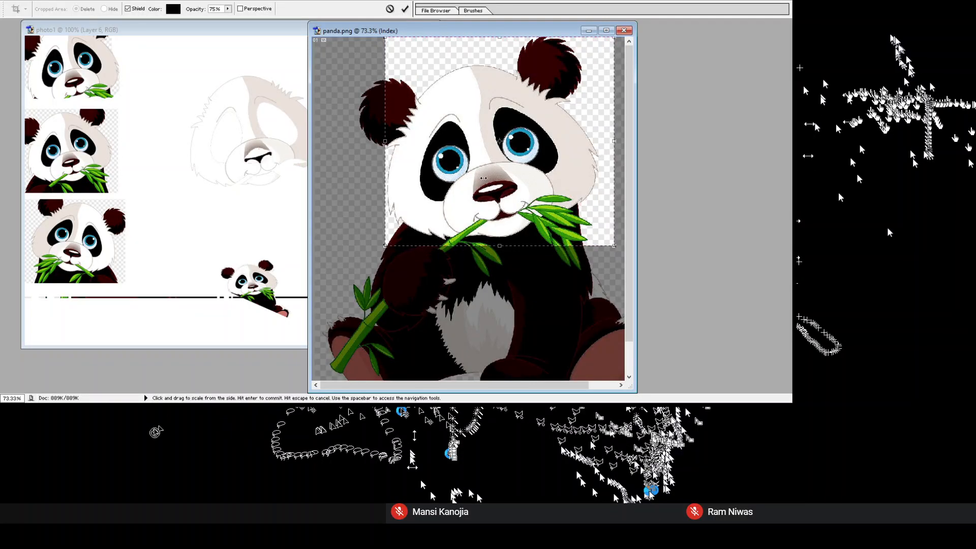
left_click_drag(385, 141, 354, 140)
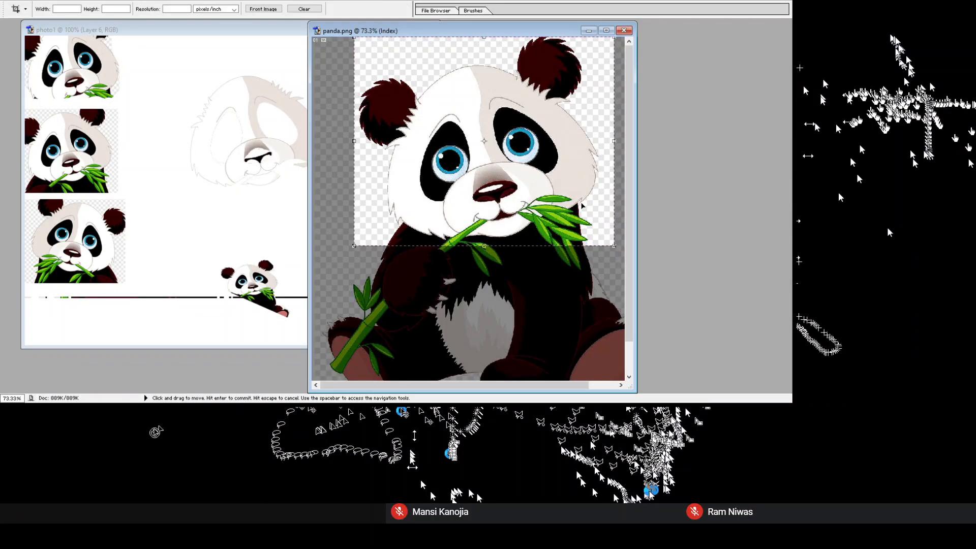
key("Return")
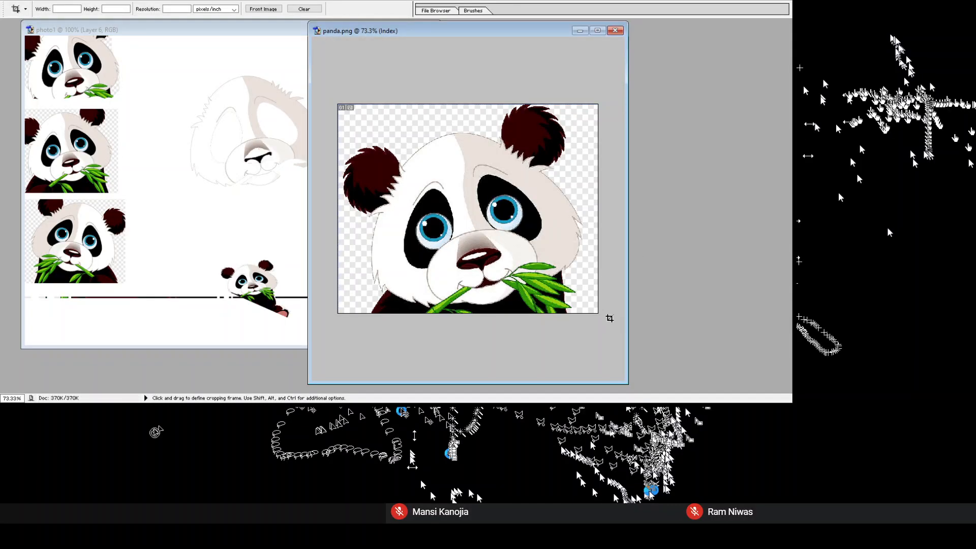
key("ctrl")
key("ctrl+z")
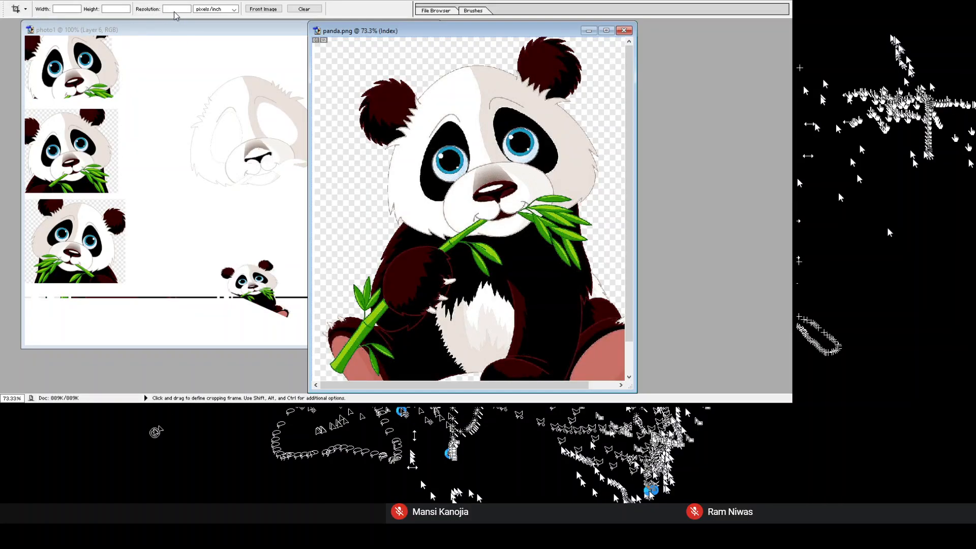
Step: Close the photo1 document
left_click(278, 71)
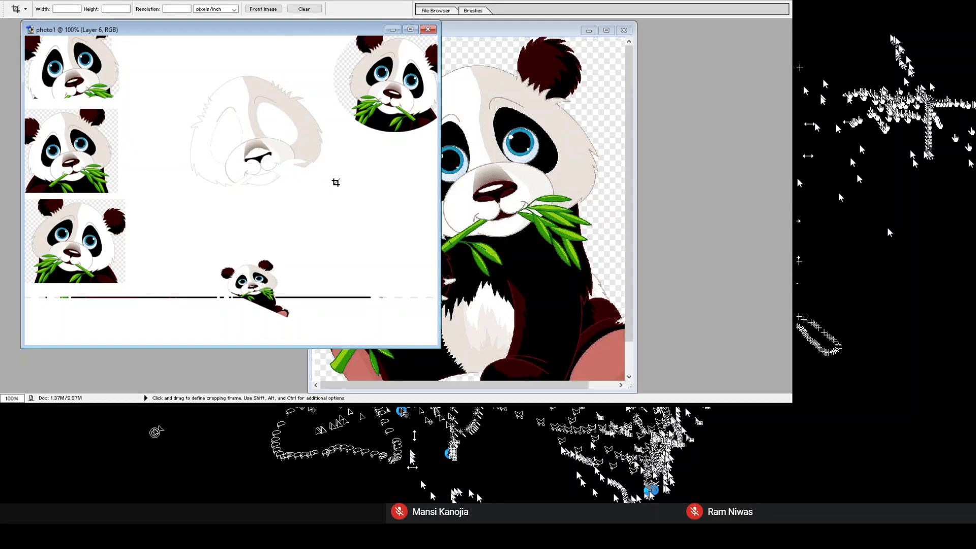
left_click(457, 534)
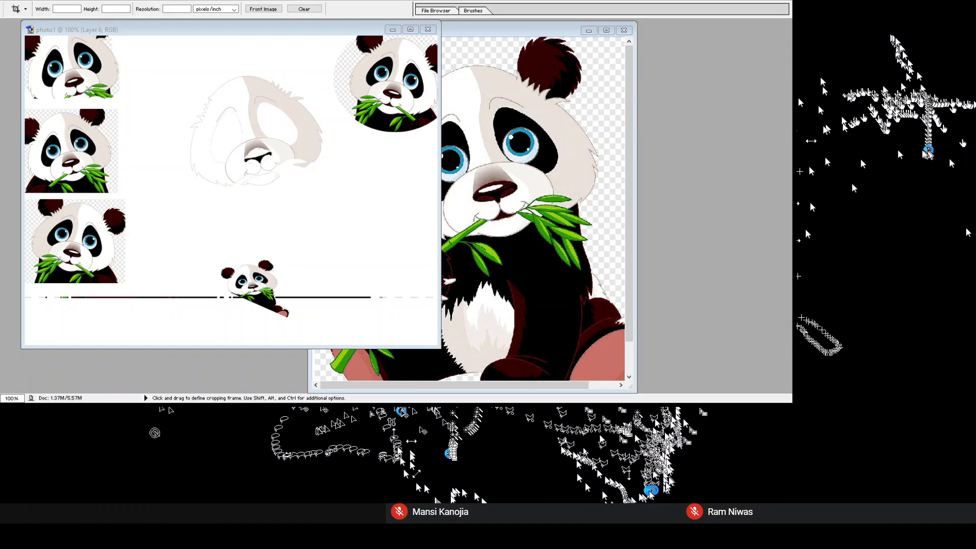
left_click(901, 8)
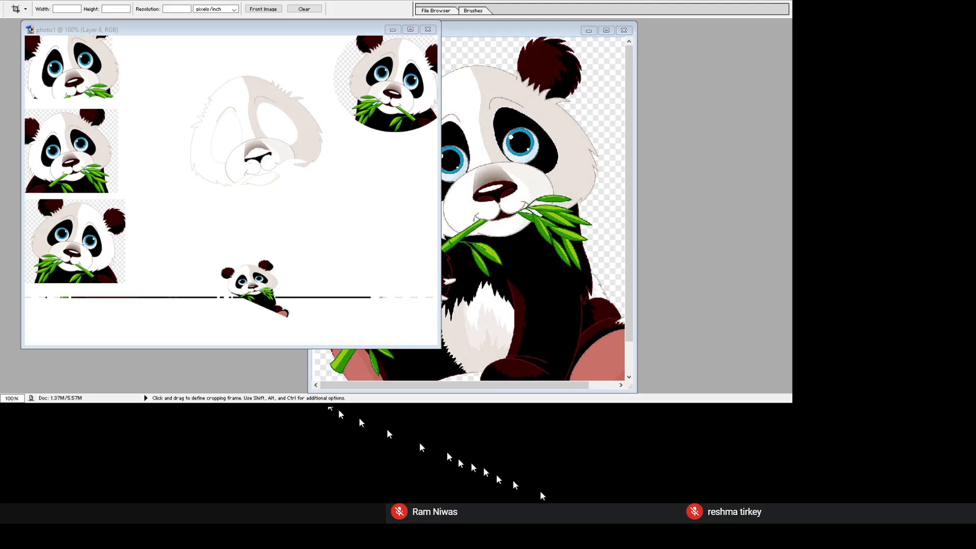
left_click_drag(345, 30, 388, 48)
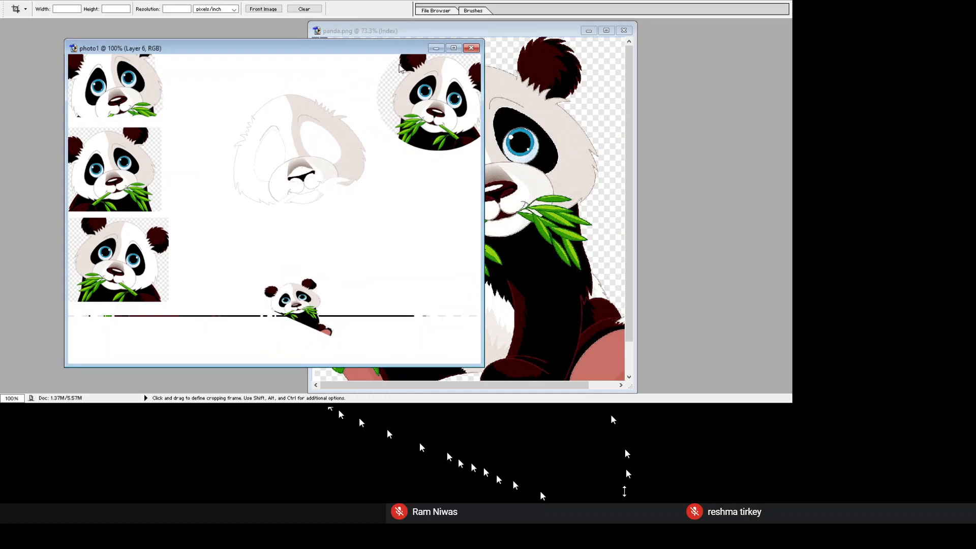
left_click(594, 65)
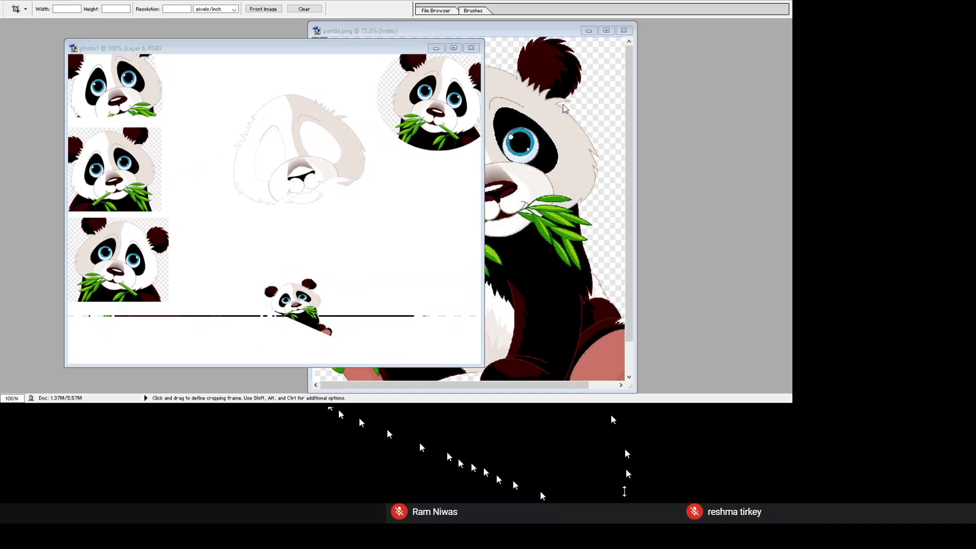
left_click(515, 182)
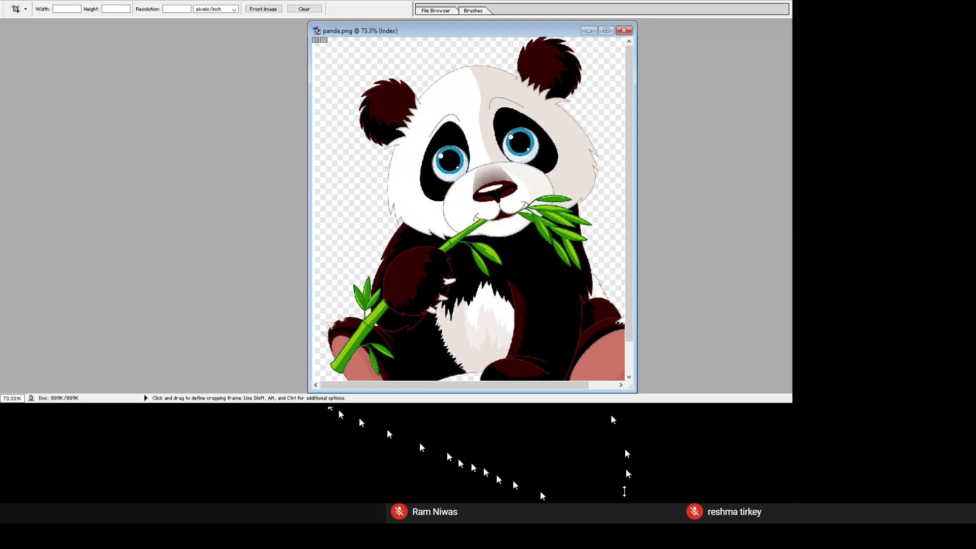
Step: Create a new blank RGB document with a white background and shift its window slightly
left_click(40, 11)
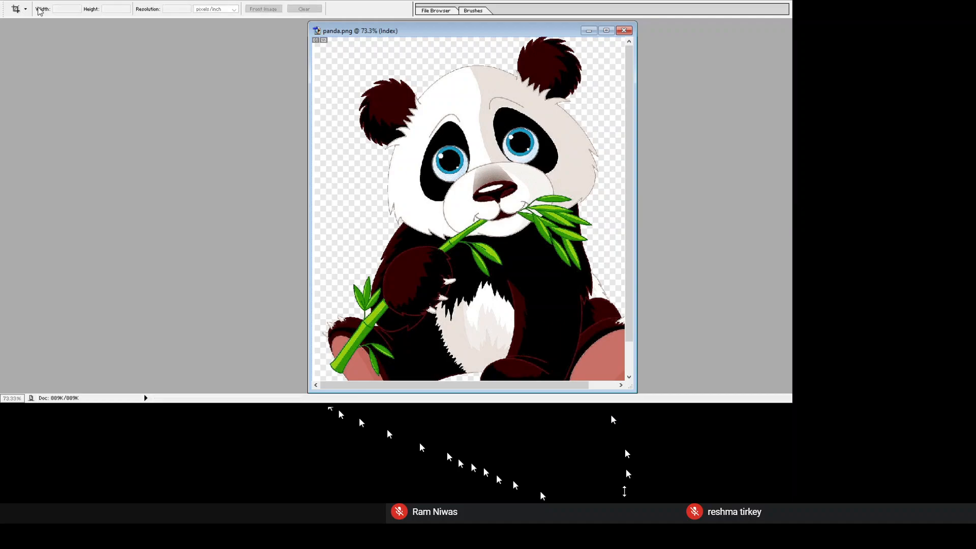
left_click(613, 162)
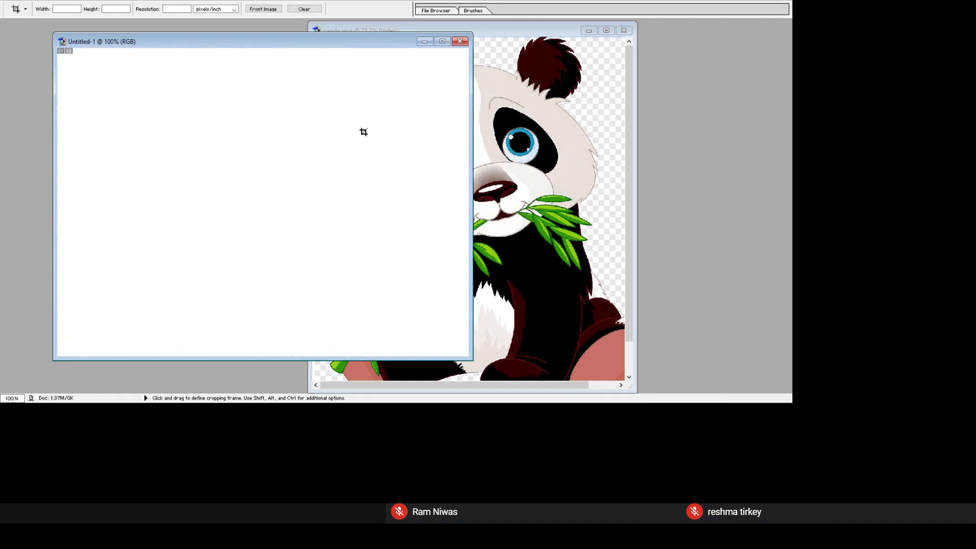
left_click_drag(257, 46, 276, 54)
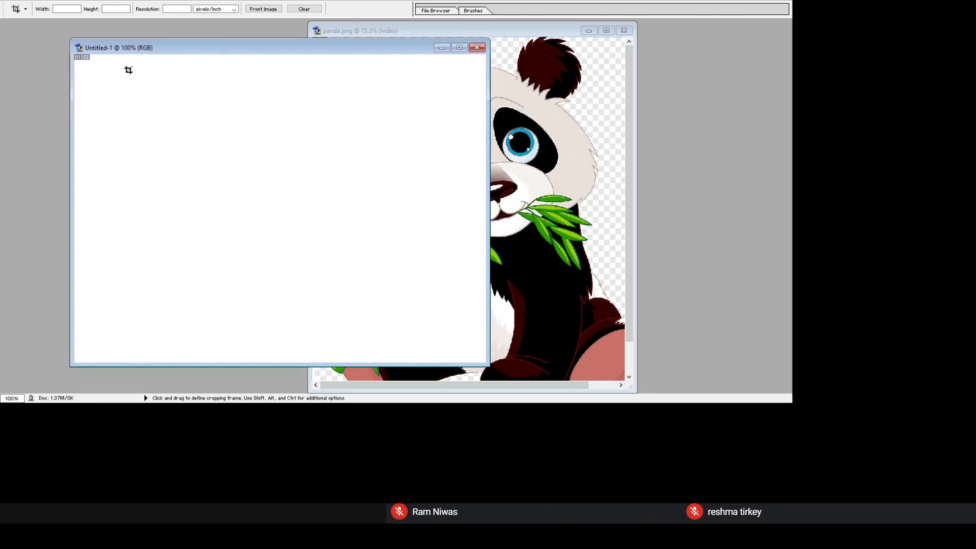
Step: Select the left half of the panda in panda.png from top to bottom with the Rectangular Marquee, ending at the face's centre
key("m")
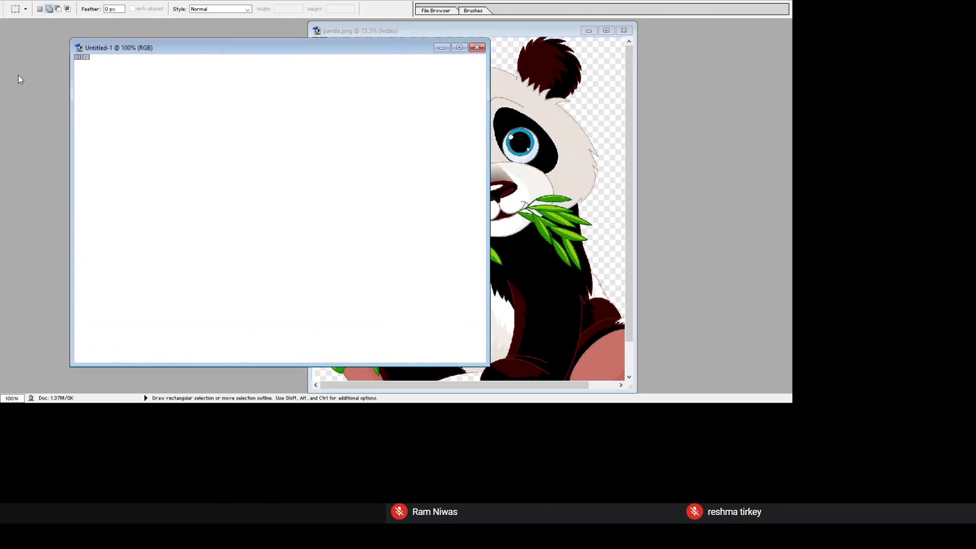
left_click(634, 126)
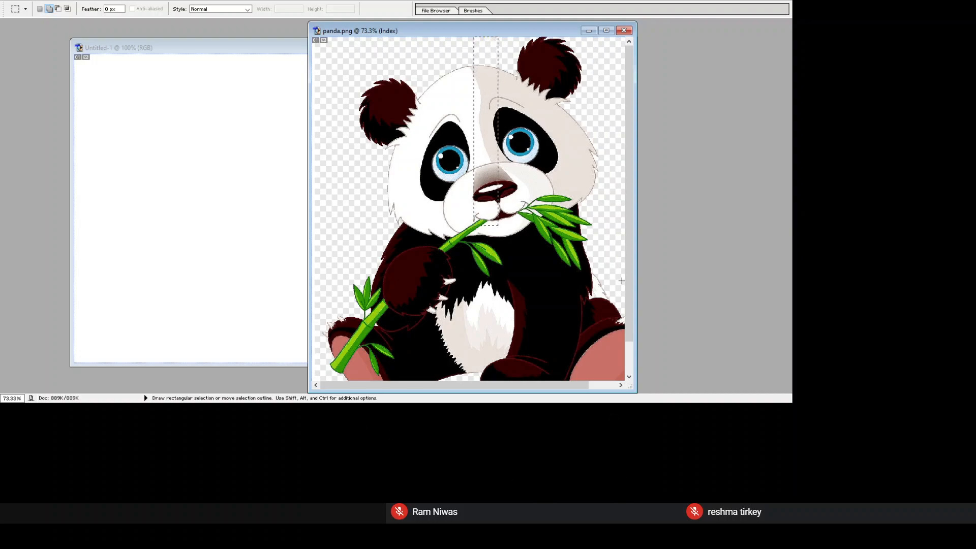
left_click_drag(503, 362, 482, 380)
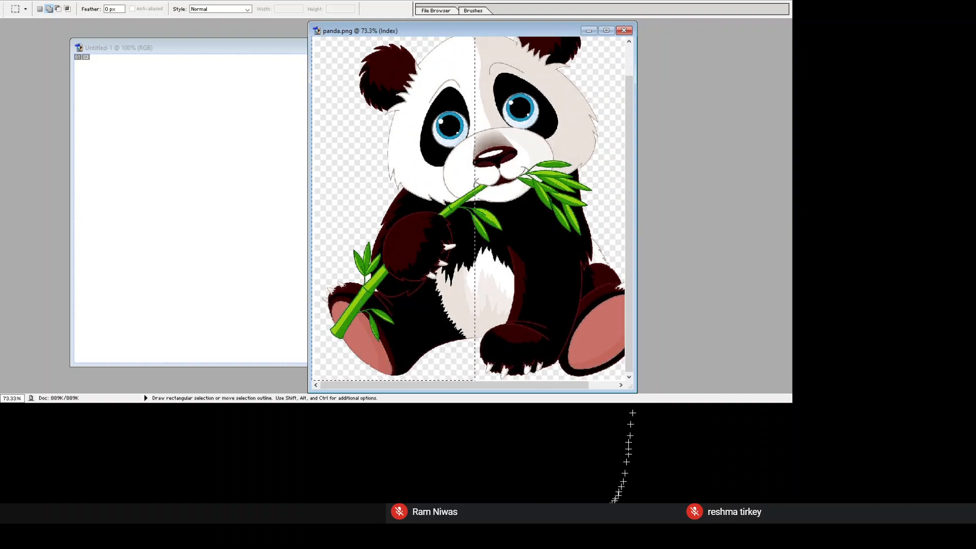
left_click_drag(482, 380, 474, 380)
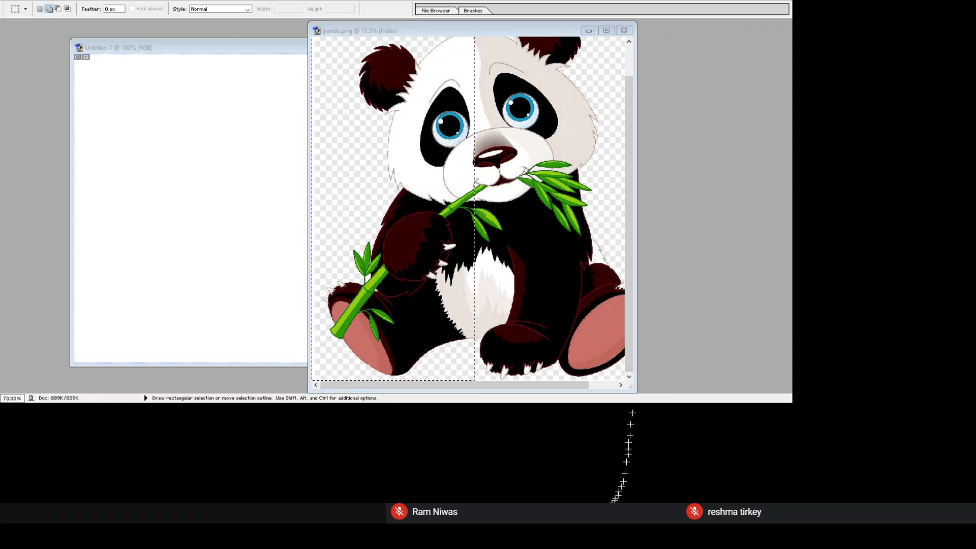
left_click(615, 308)
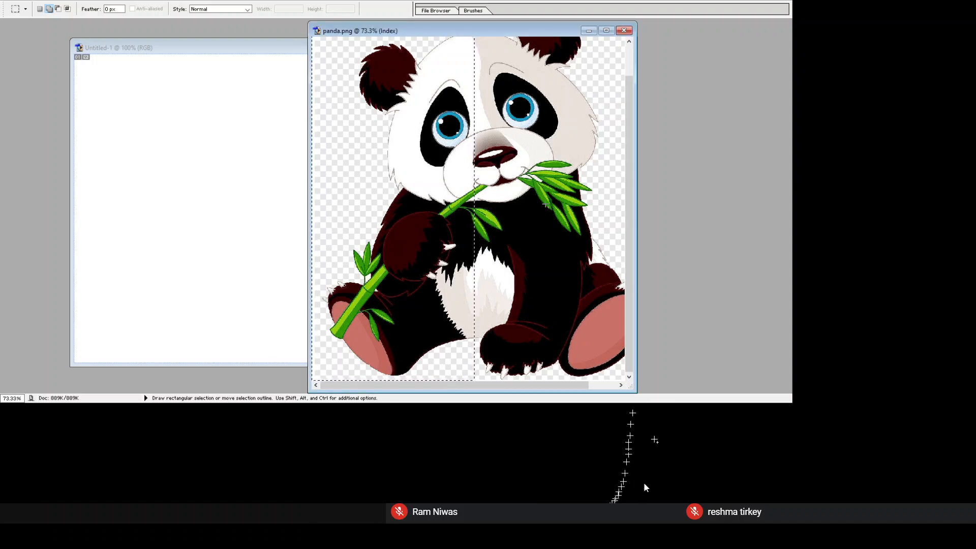
Step: Copy the selected panda half into the new Untitled-1 document with the Move tool
key("v")
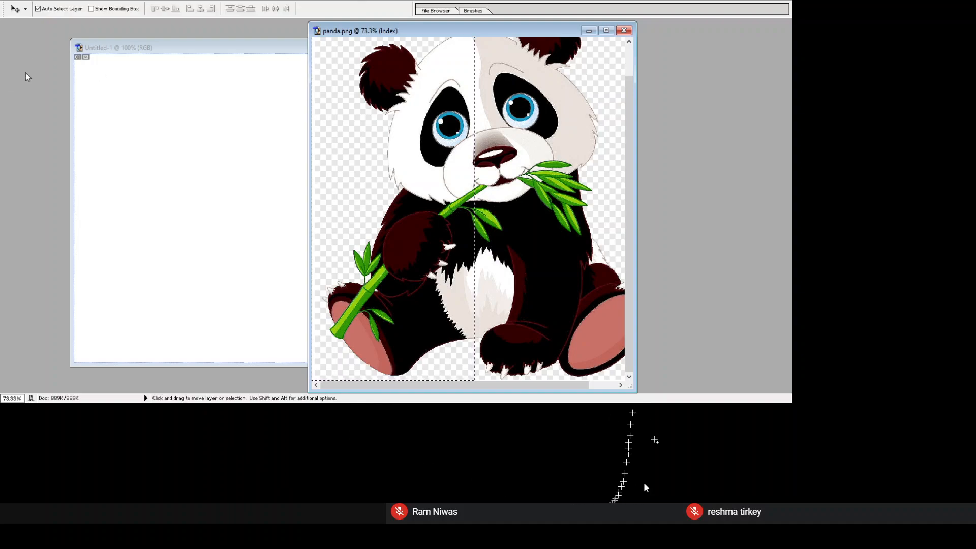
left_click_drag(512, 200, 279, 247)
left_click_drag(284, 209, 274, 360)
Step: Scale the copied panda half down with Free Transform so it fits entirely within Untitled-1, slightly left of the centre
key("ctrl+t")
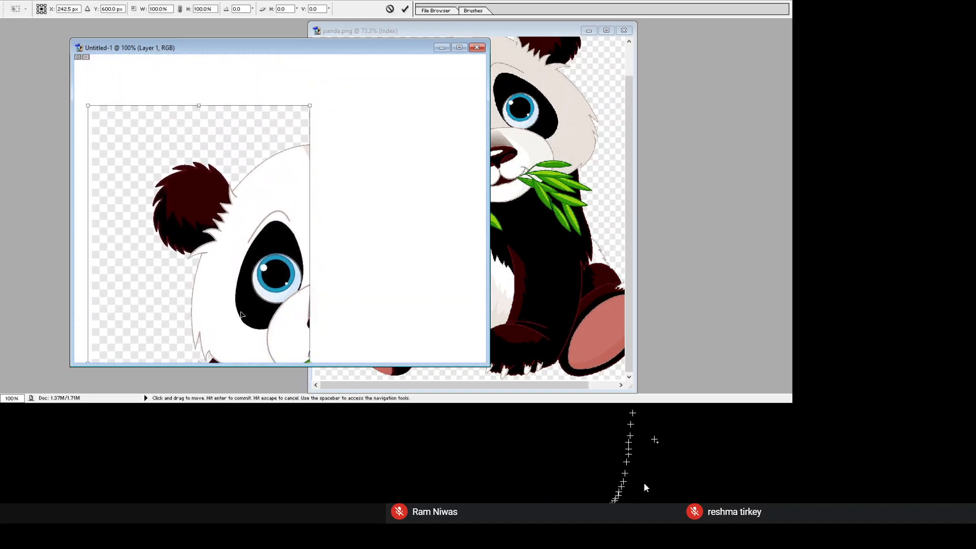
left_click_drag(111, 133, 245, 364)
left_click_drag(303, 359, 283, 175)
key("Return")
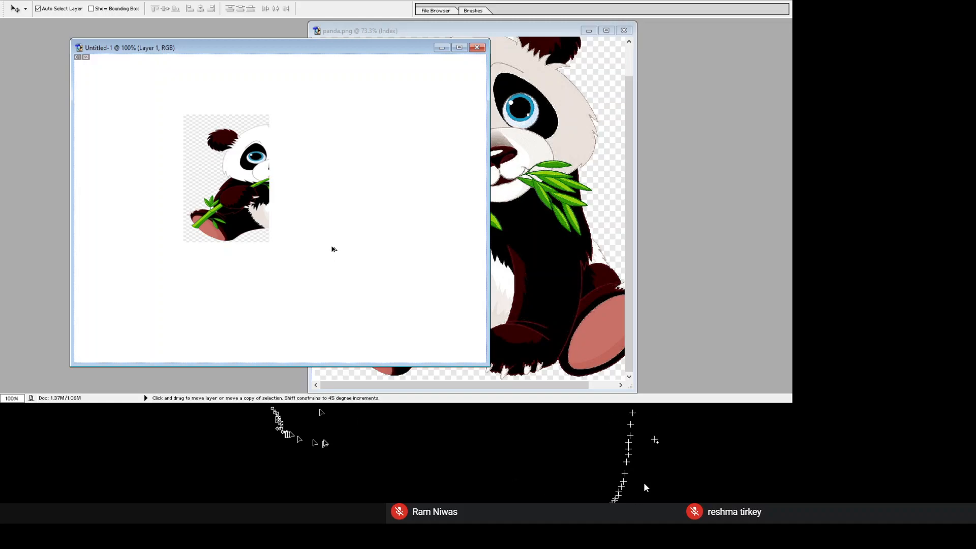
Step: Flip a duplicate of the panda half horizontally and align it against the original's right edge to form a symmetrical panda
left_click_drag(308, 239, 419, 244)
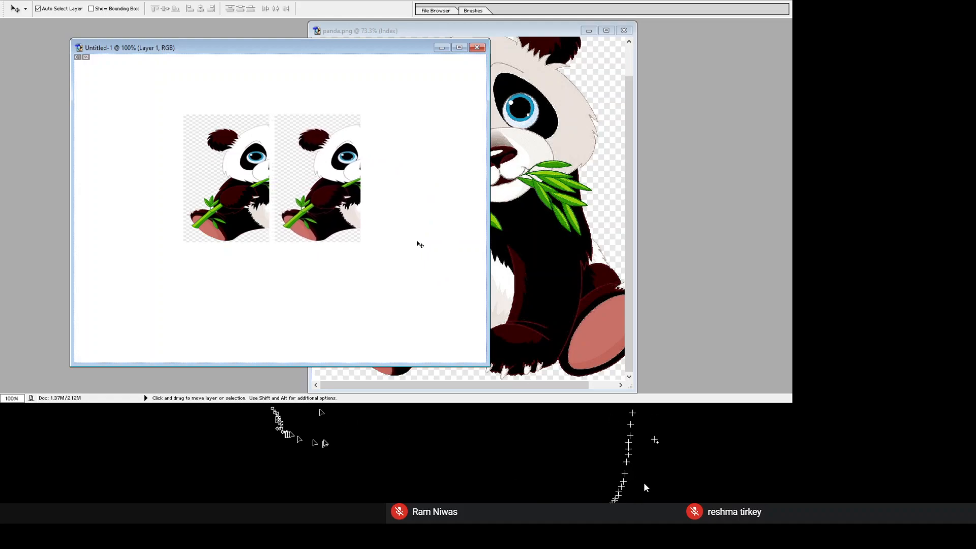
key("ctrl+t")
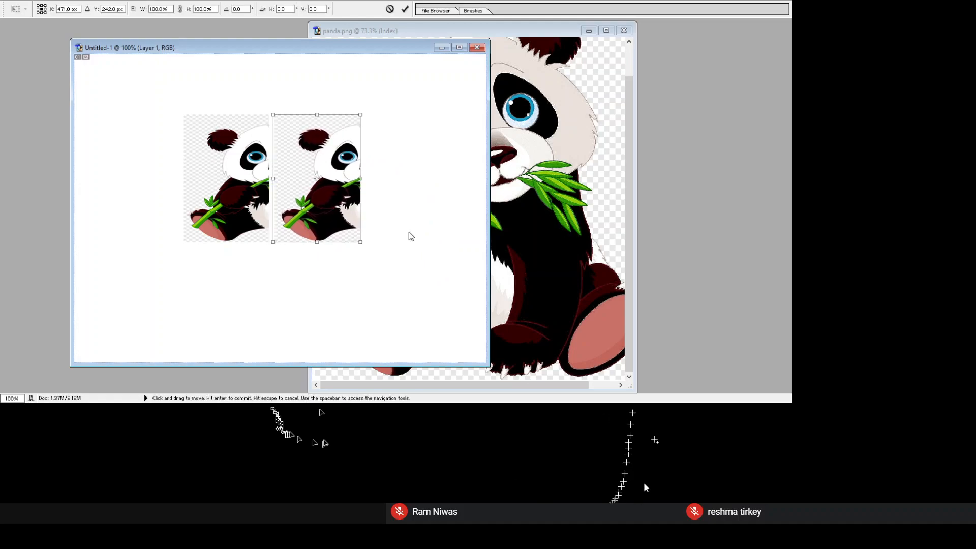
left_click(450, 381)
left_click_drag(379, 221, 375, 221)
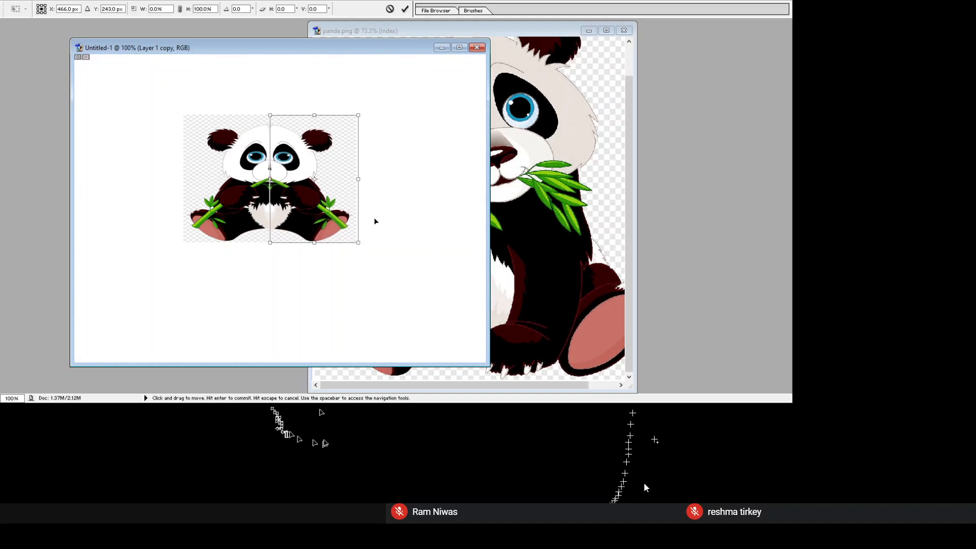
key("Return")
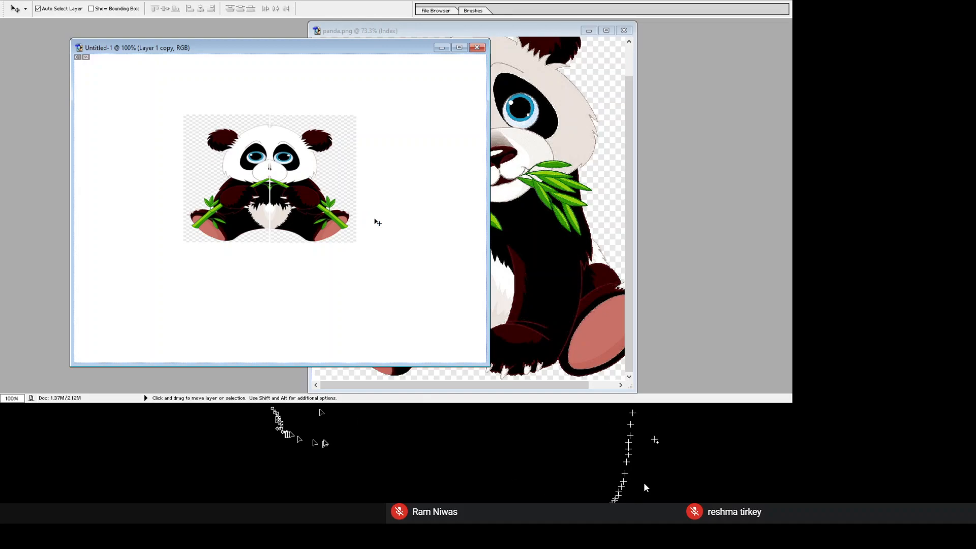
left_click_drag(395, 221, 393, 219)
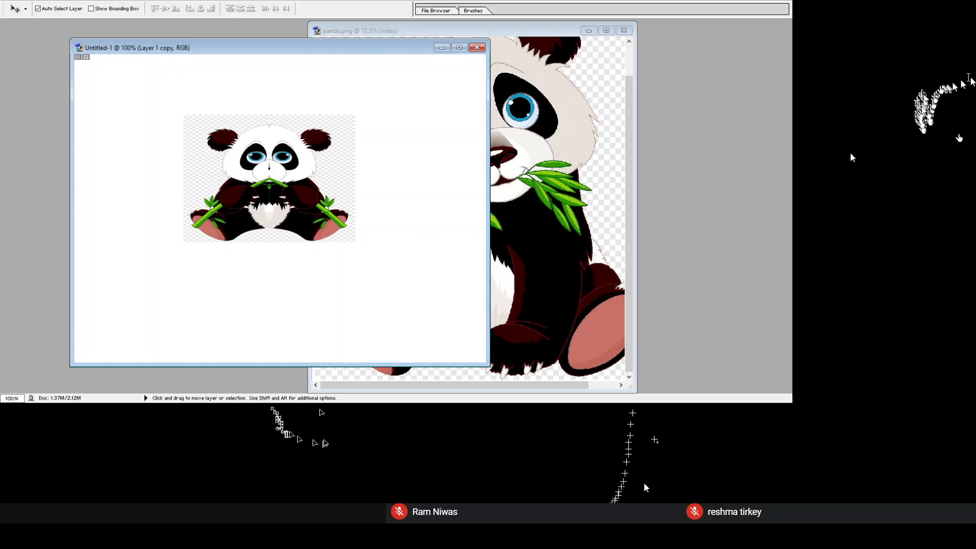
left_click(906, 95)
left_click(906, 95)
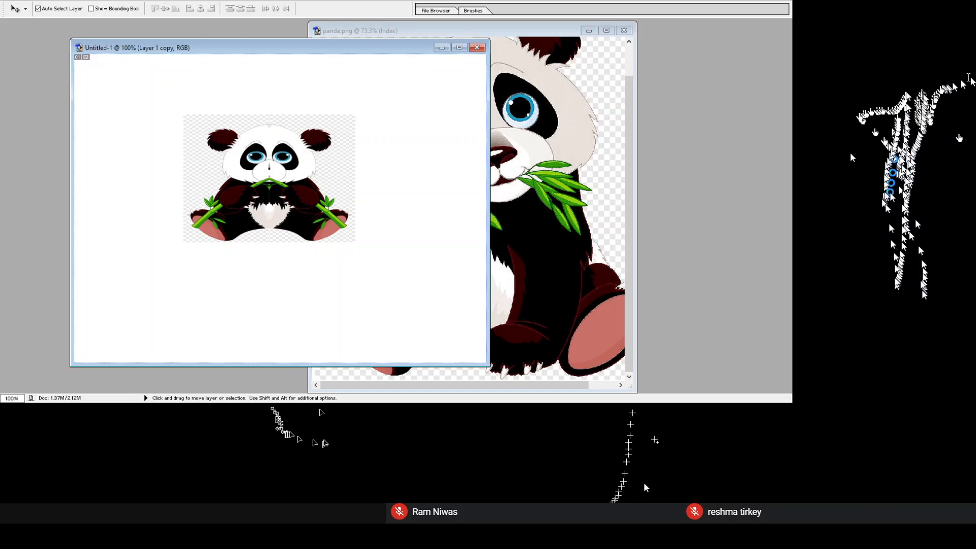
left_click(897, 114)
left_click(884, 99)
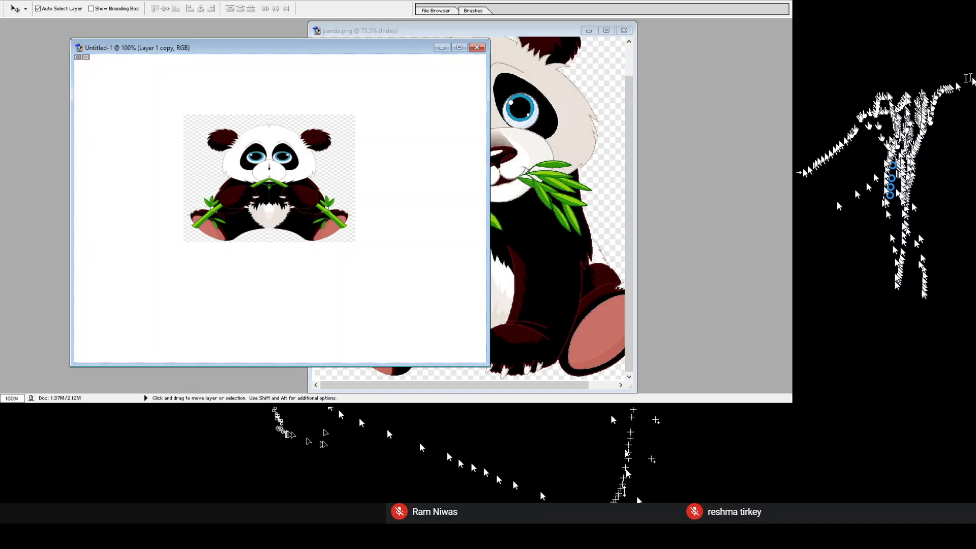
key("ctrl+z")
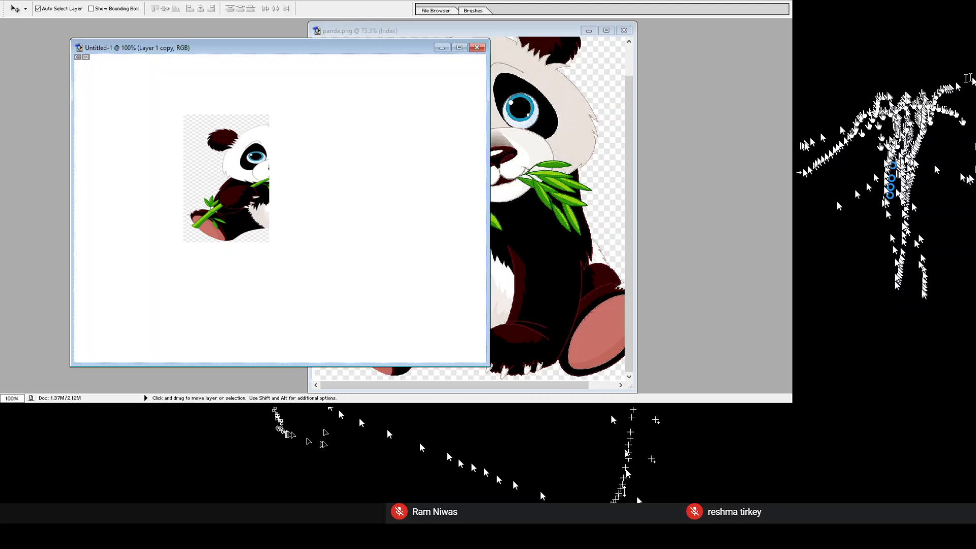
key("ctrl+z")
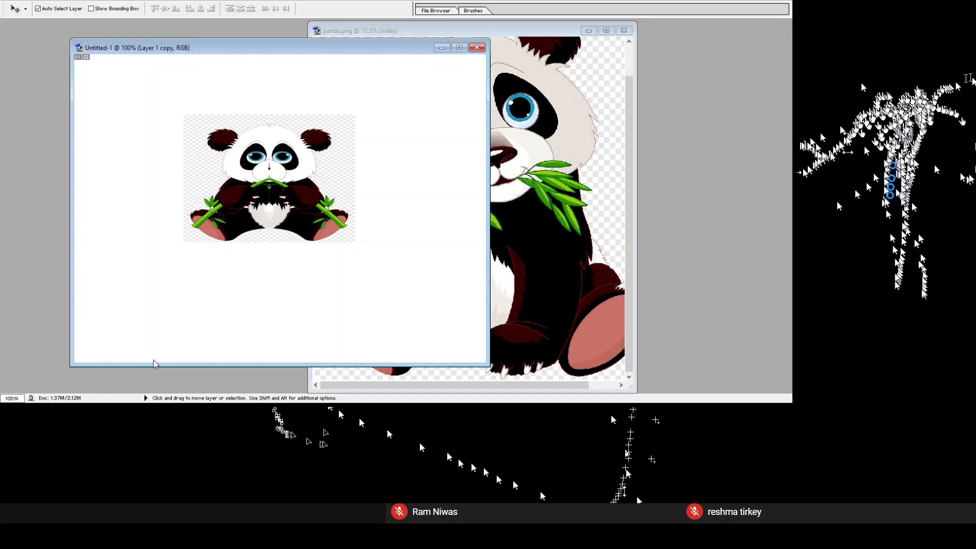
Step: Merge the mirrored copy's layer down into the layer of the original panda half
key("ctrl+e")
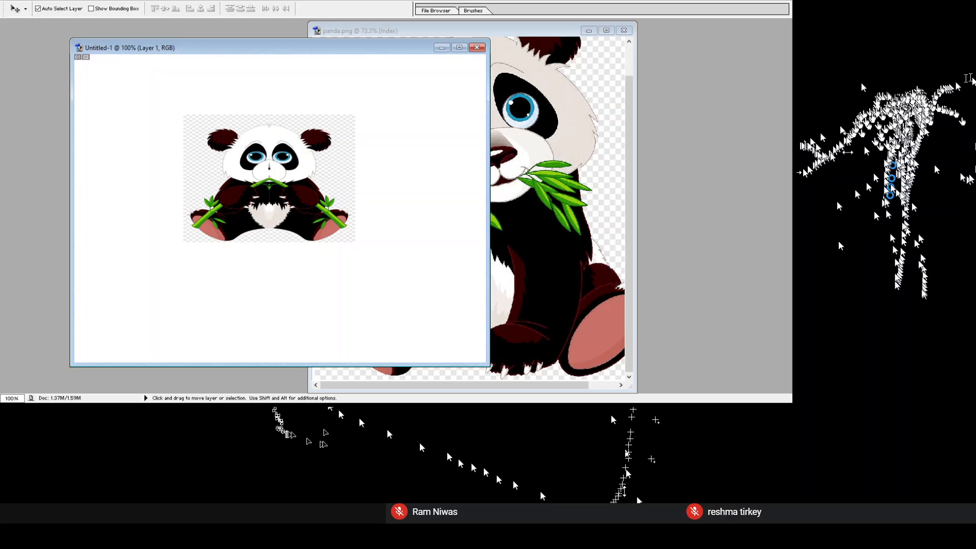
Step: Enlarge the merged panda to about 190% width and 225% height with Free Transform and centre it in Untitled-1
left_click_drag(360, 224, 297, 231)
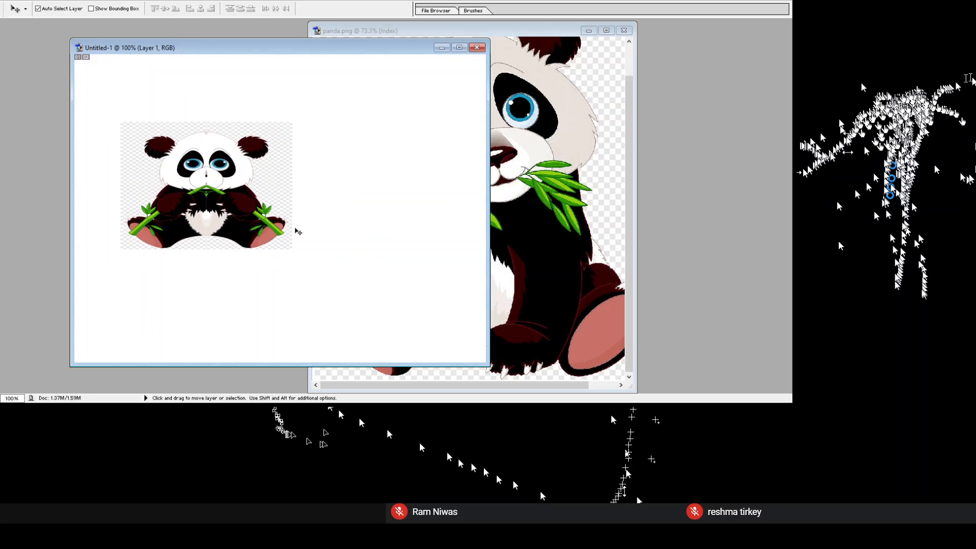
key("ctrl+t")
left_click_drag(371, 311, 434, 362)
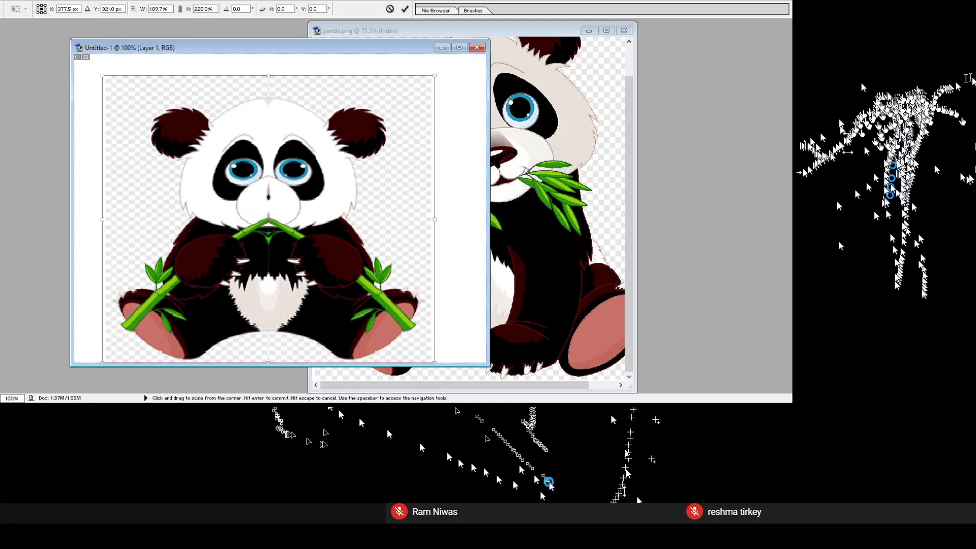
key("Return")
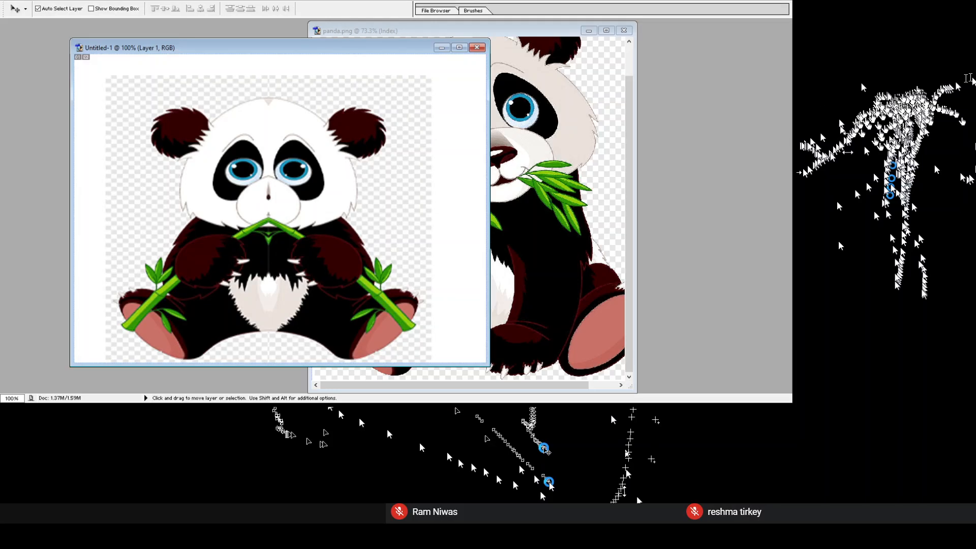
left_click_drag(398, 219, 410, 206)
Step: Pick a light turquoise foreground colour and fill the Background layer of Untitled-1 with it, undoing and redoing the fill once
left_click(884, 114)
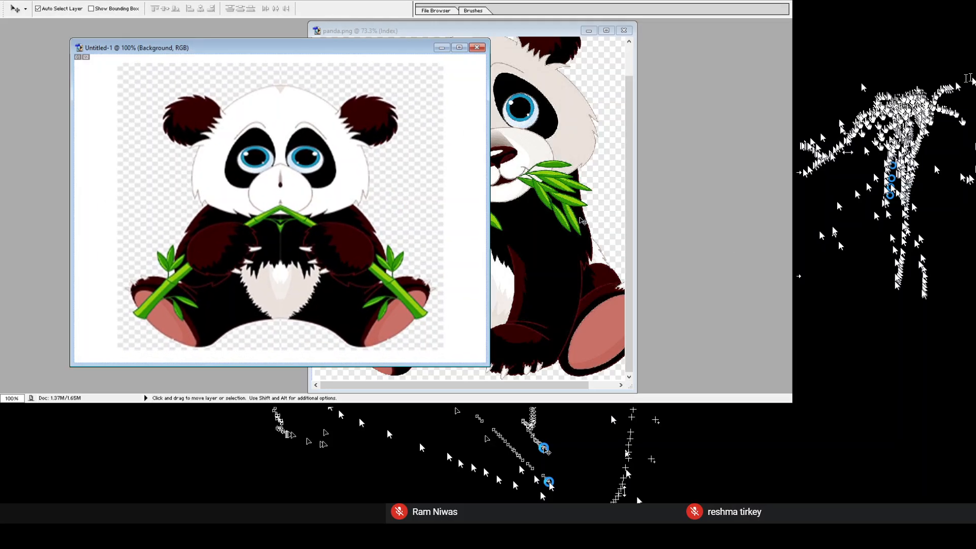
key("i")
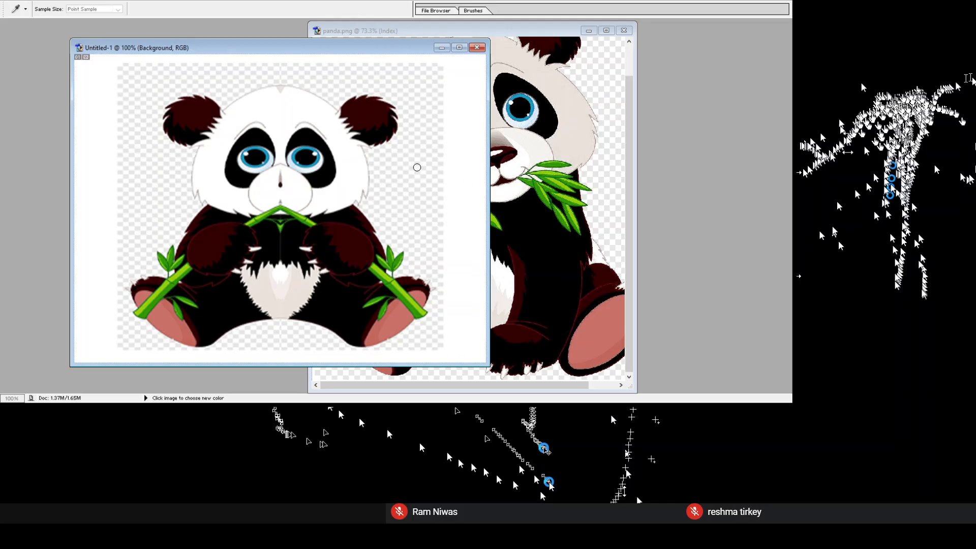
key("v")
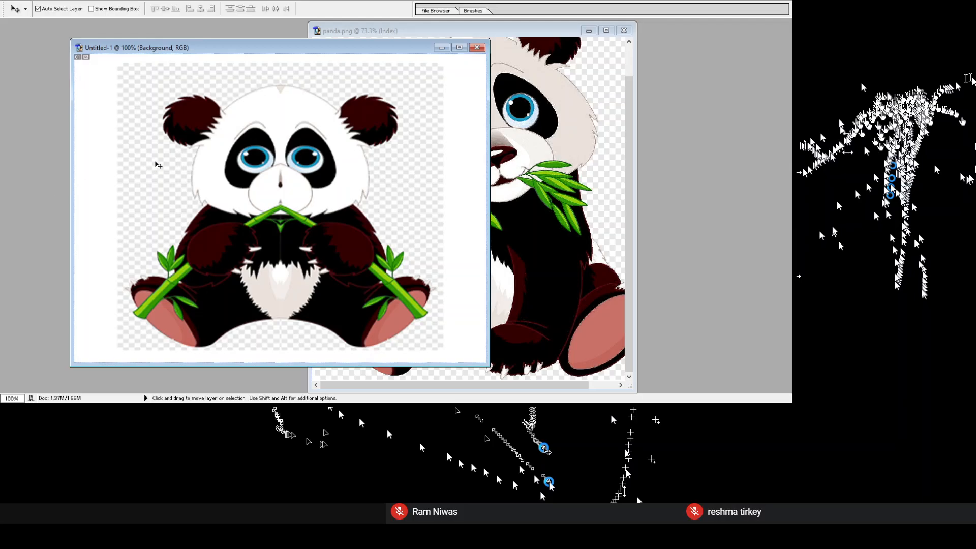
key("i")
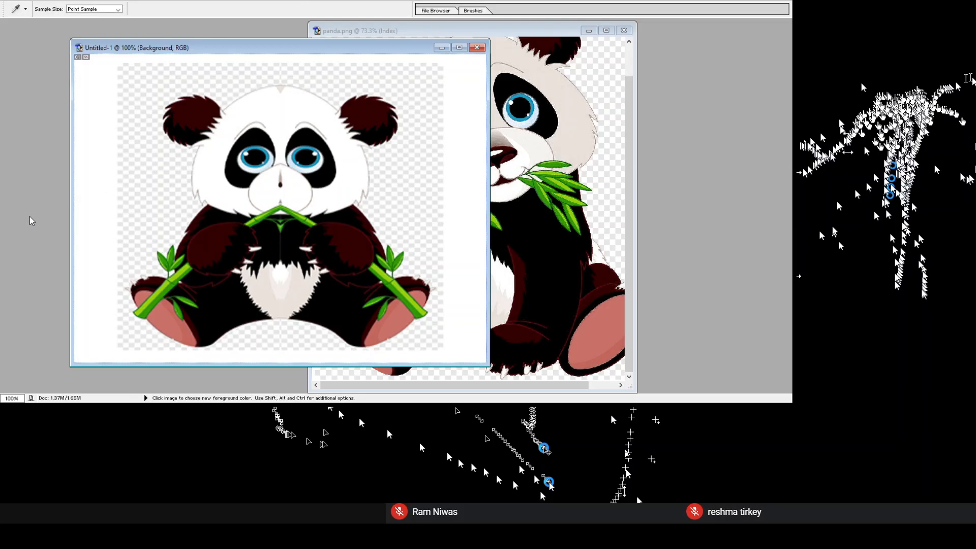
key("h")
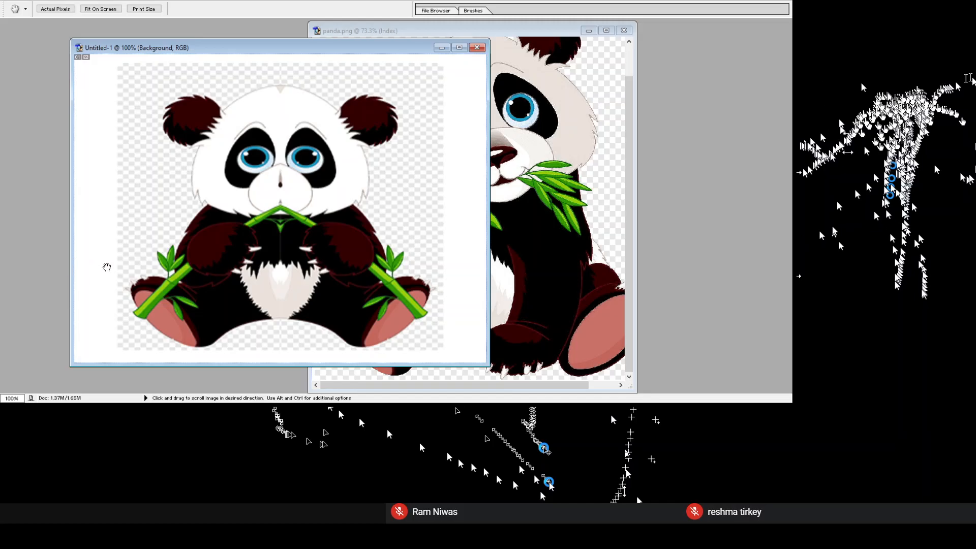
key("z")
key("v")
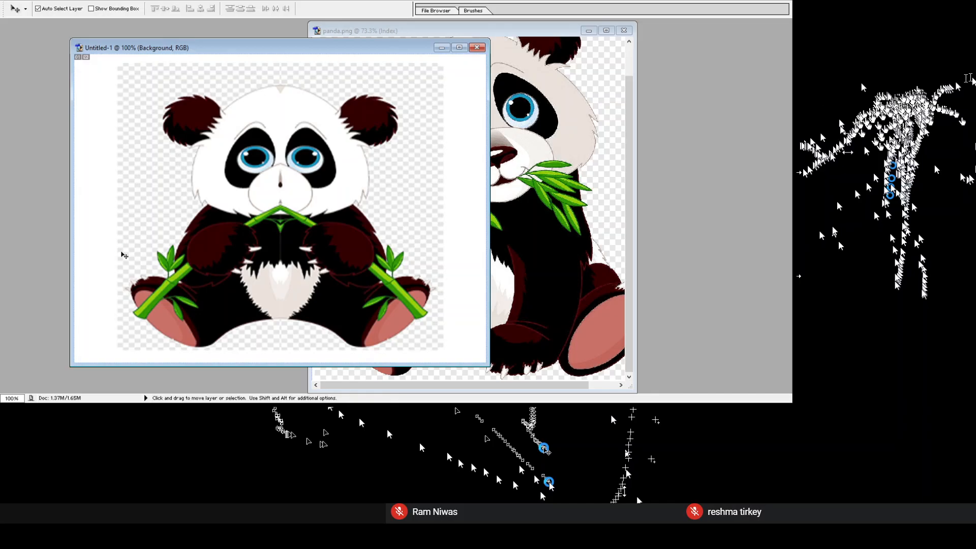
key("alt")
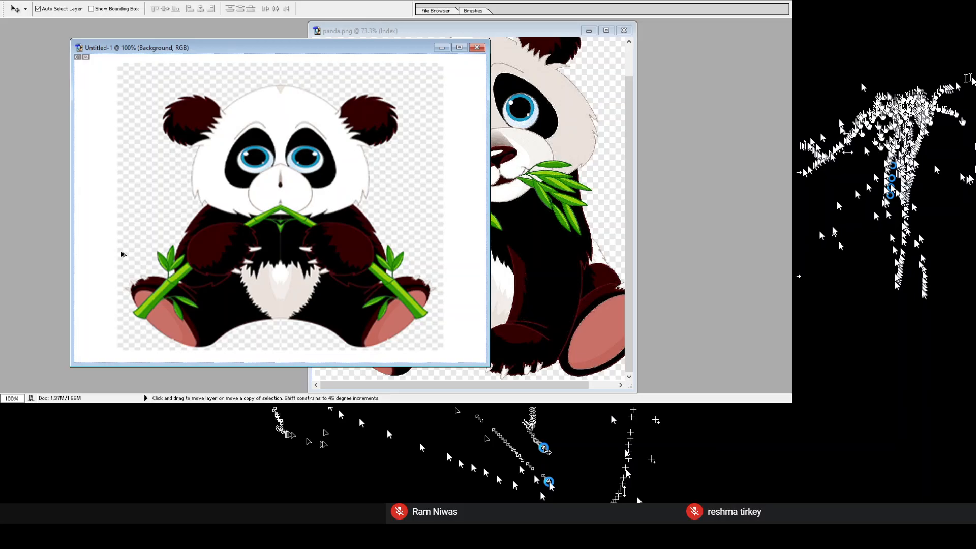
key("alt+Tab")
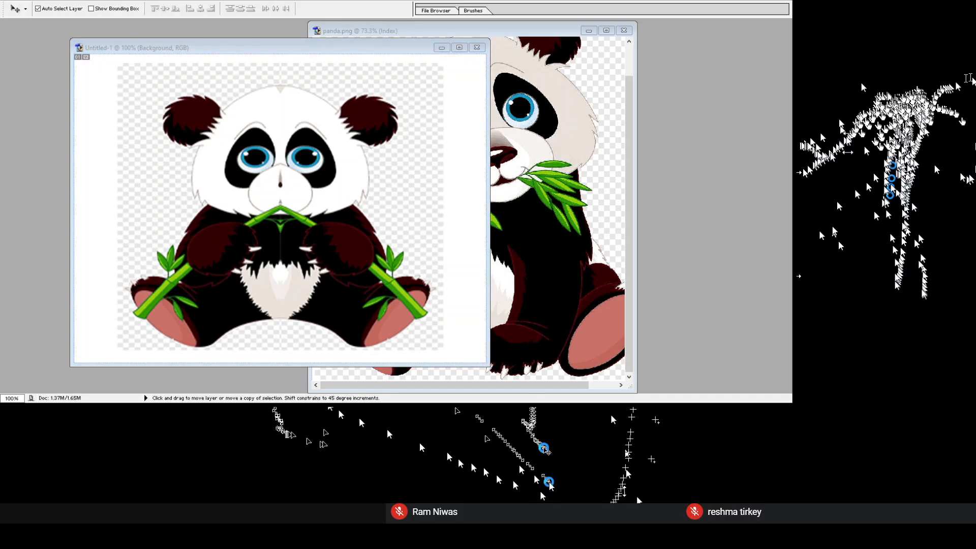
key("alt+Tab")
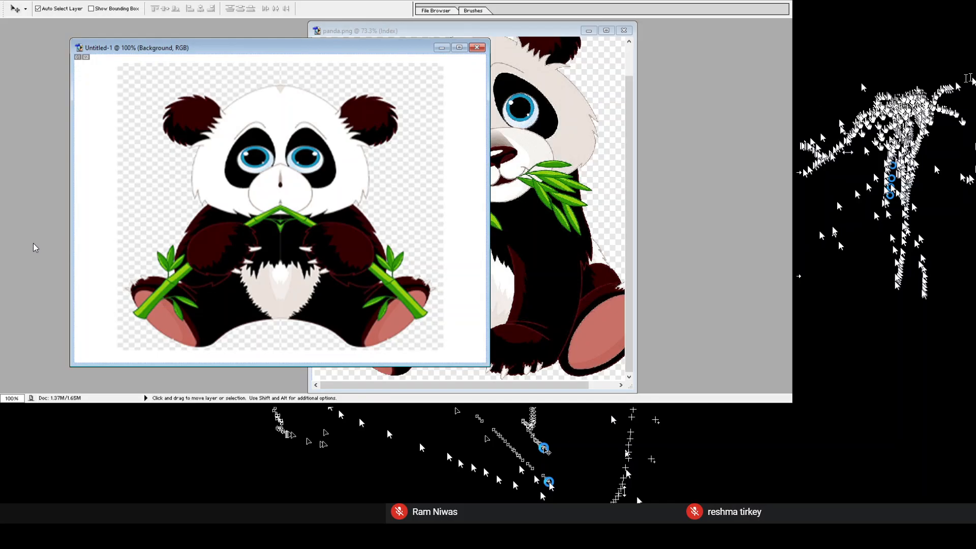
key("alt+BackSpace")
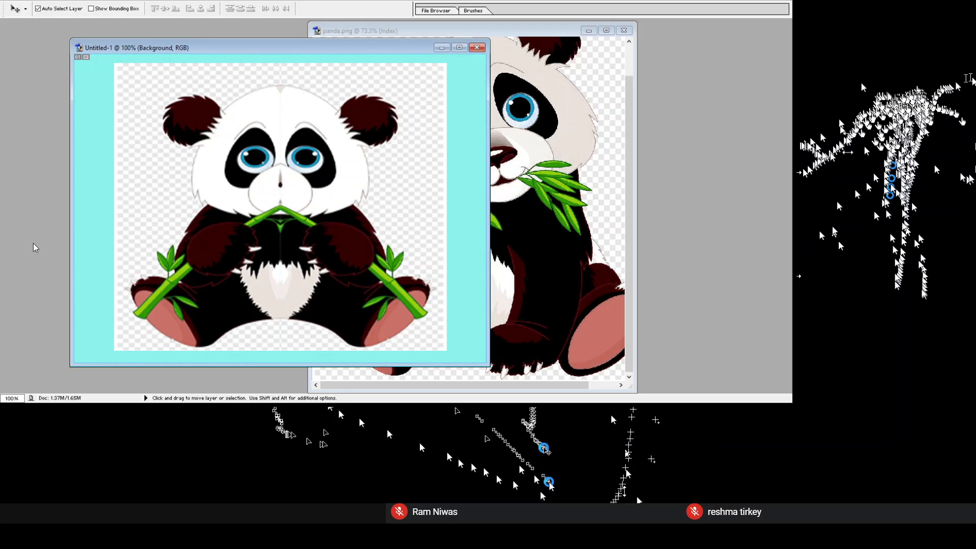
key("ctrl+z")
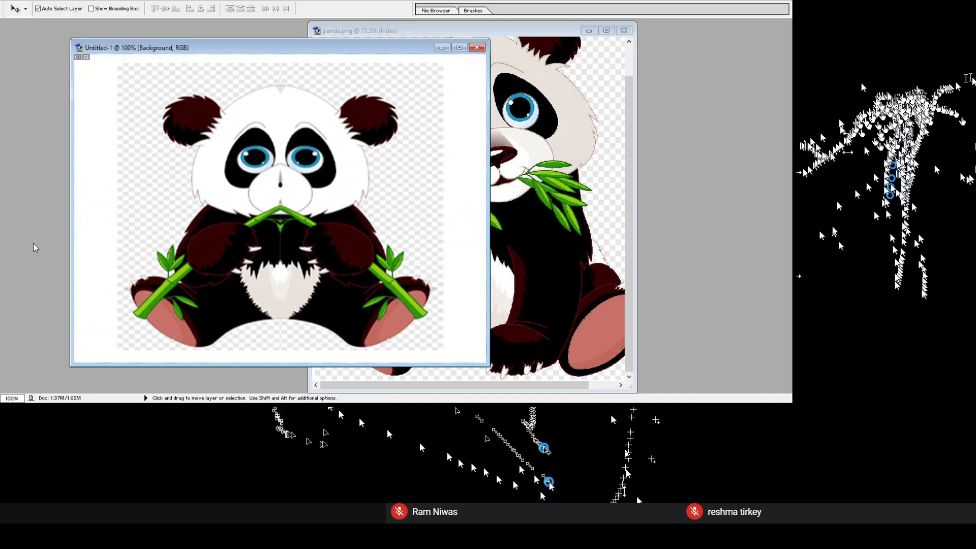
key("ctrl+z")
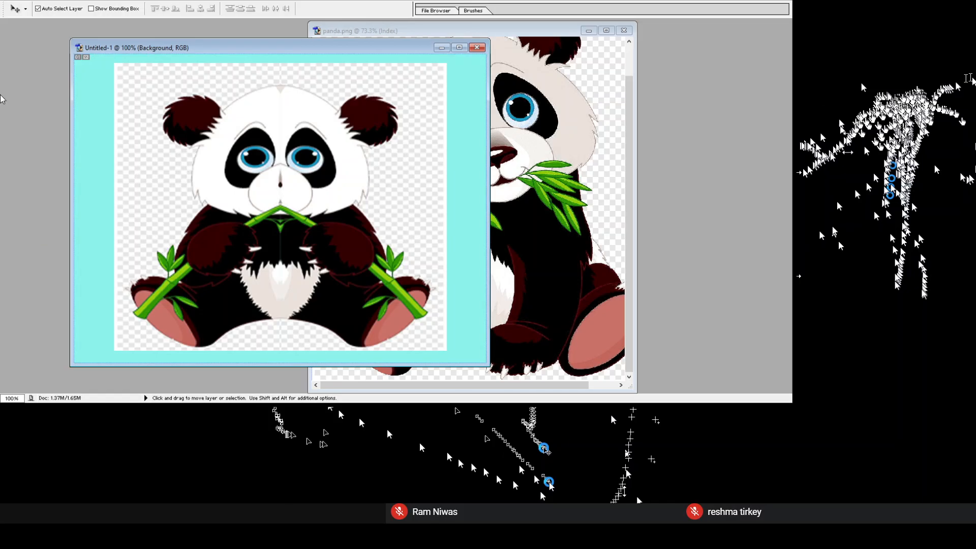
Step: Fill the Background layer with the white foreground colour, and refill it with light turquoise as the background colour
key("i")
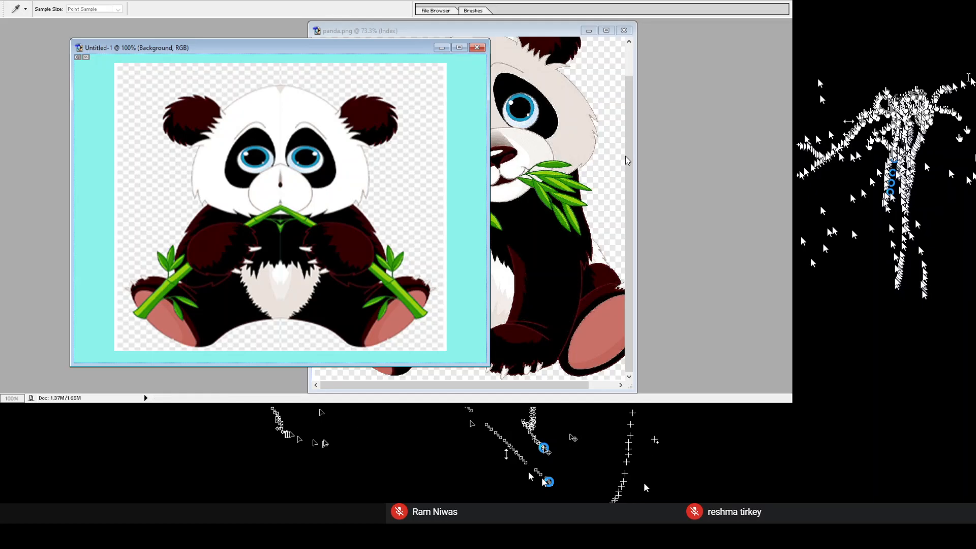
key("v")
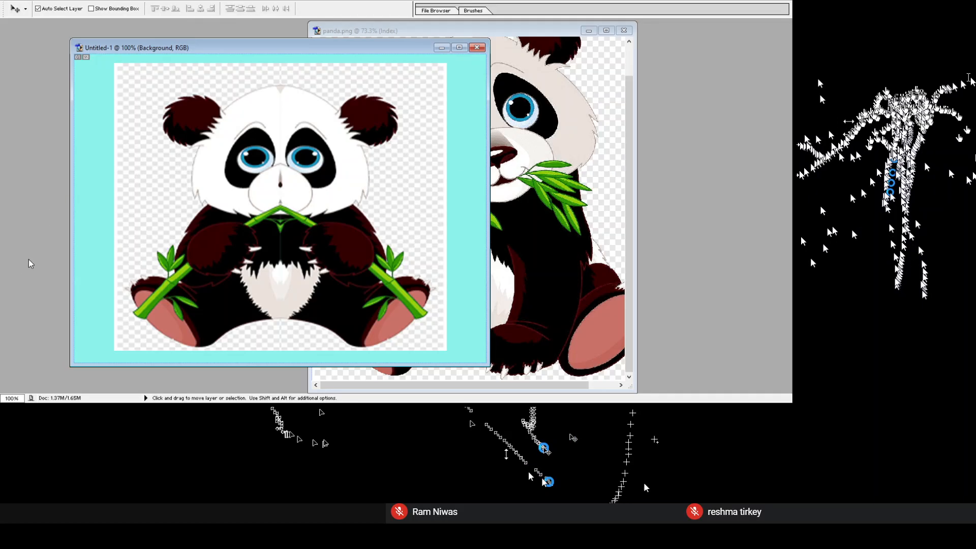
key("i")
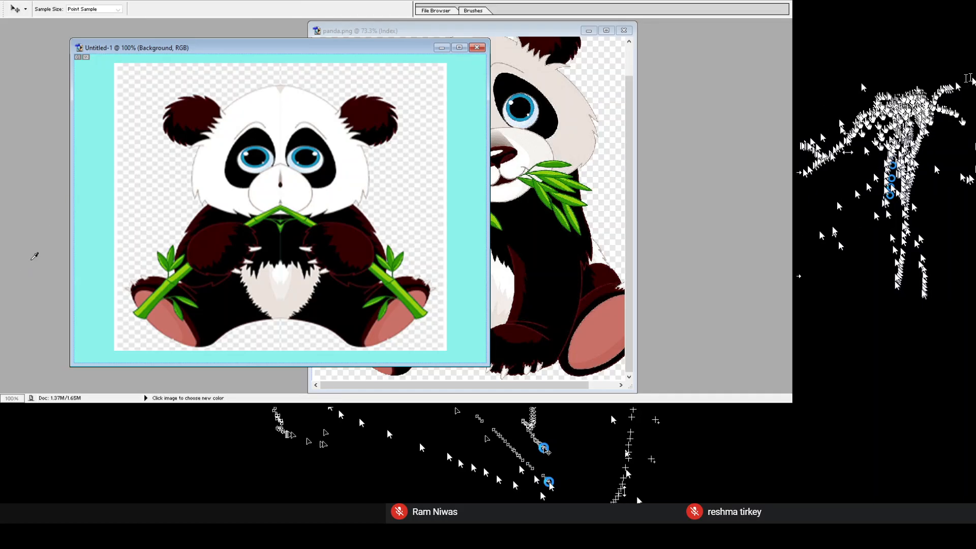
key("v")
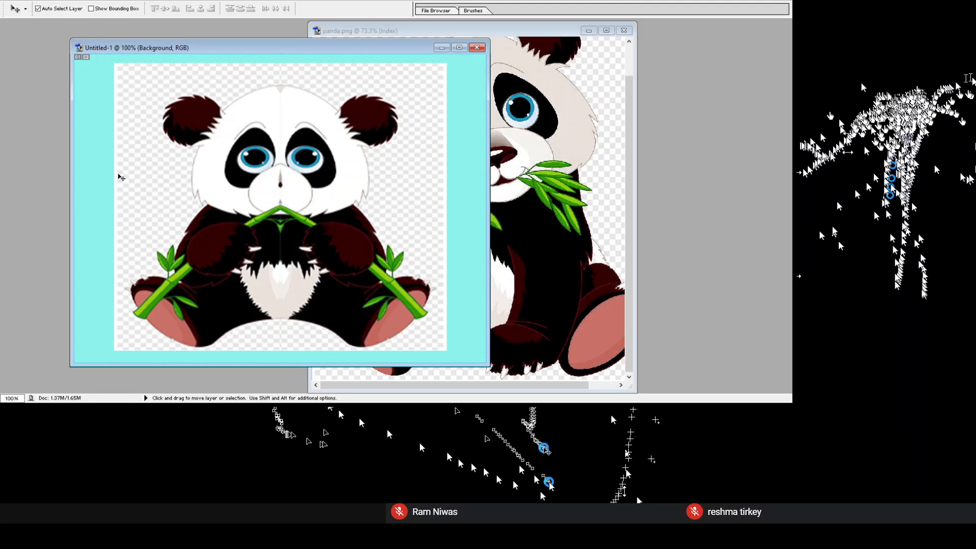
key("alt")
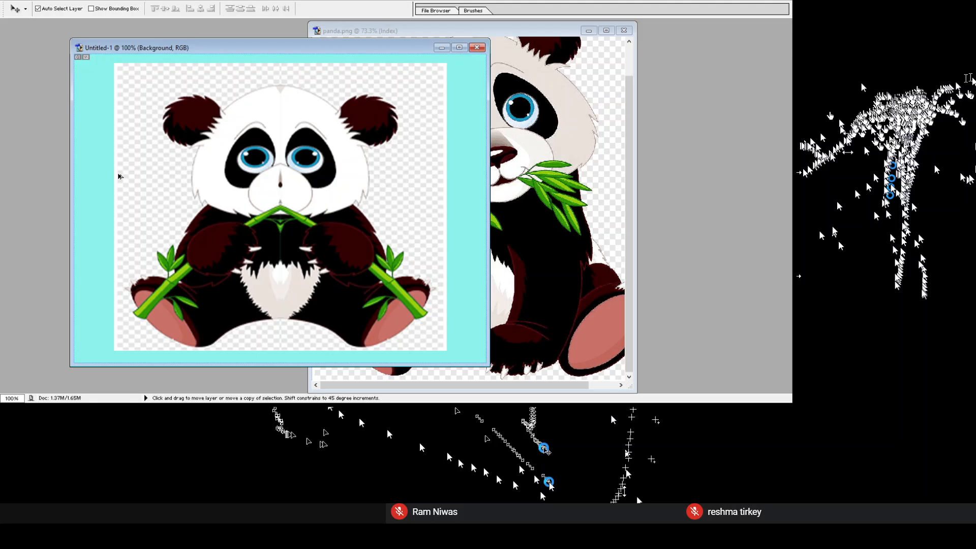
key("alt+BackSpace")
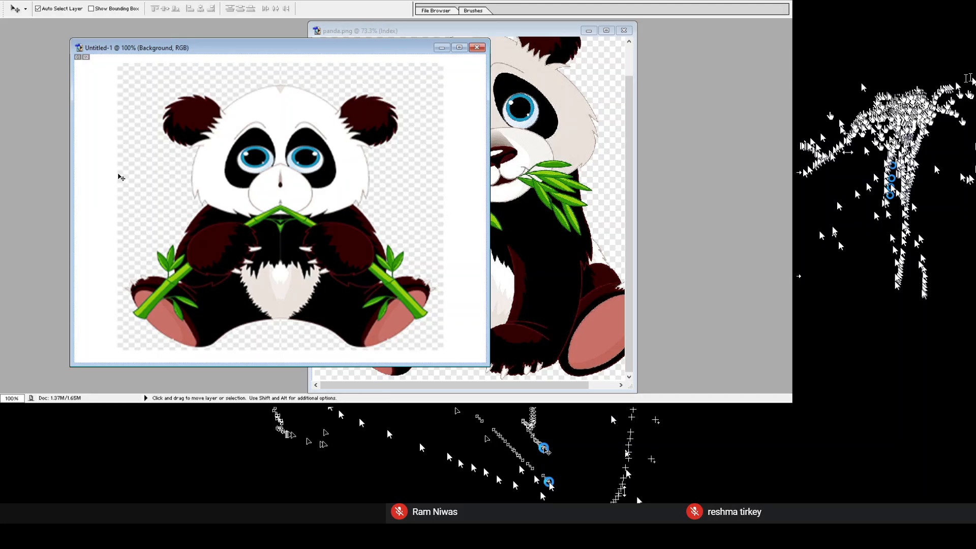
key("ctrl+BackSpace")
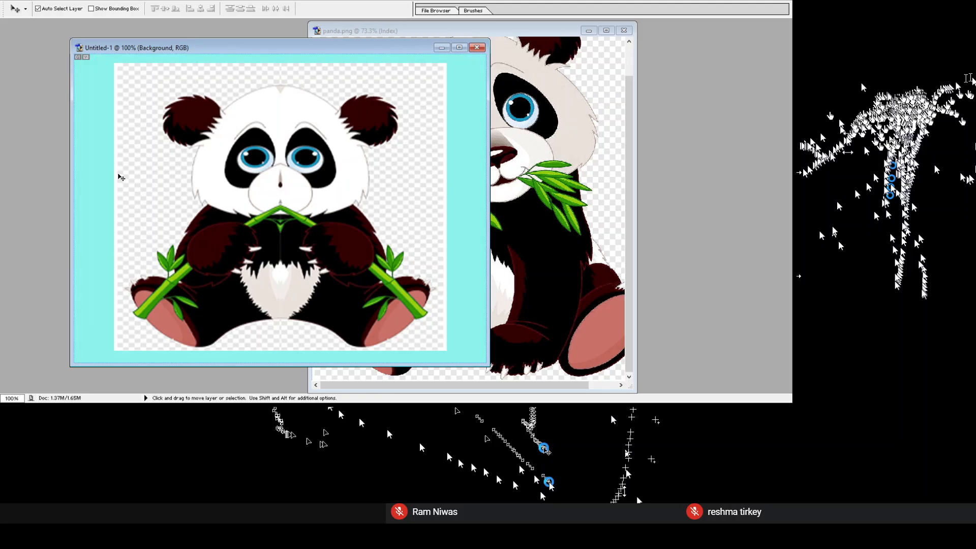
Step: Undo and redo the turquoise background fill repeatedly to compare it with the white background
key("ctrl+z")
key("ctrl+z")
key("ctrl+z")
key("ctrl+z")
key("ctrl+z")
key("ctrl+z")
key("ctrl+z")
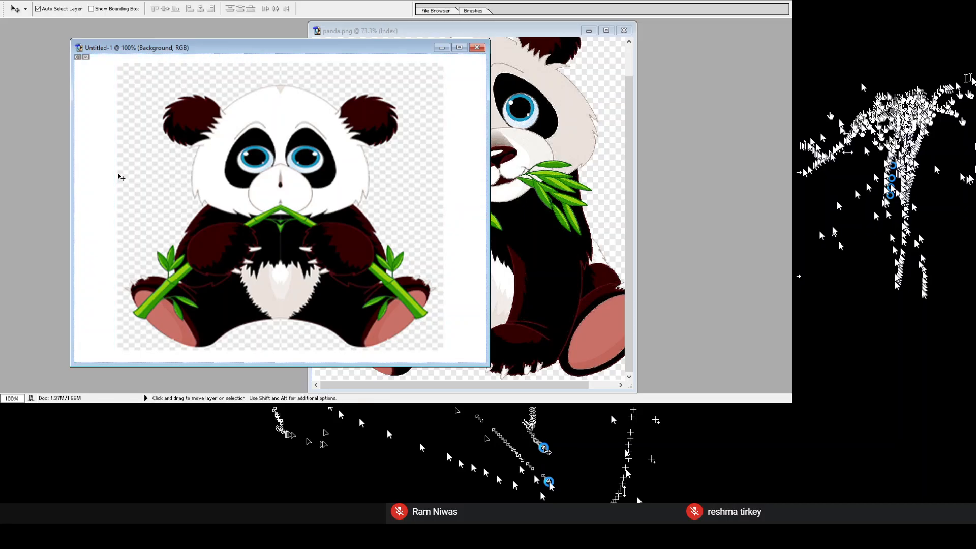
key("ctrl+z")
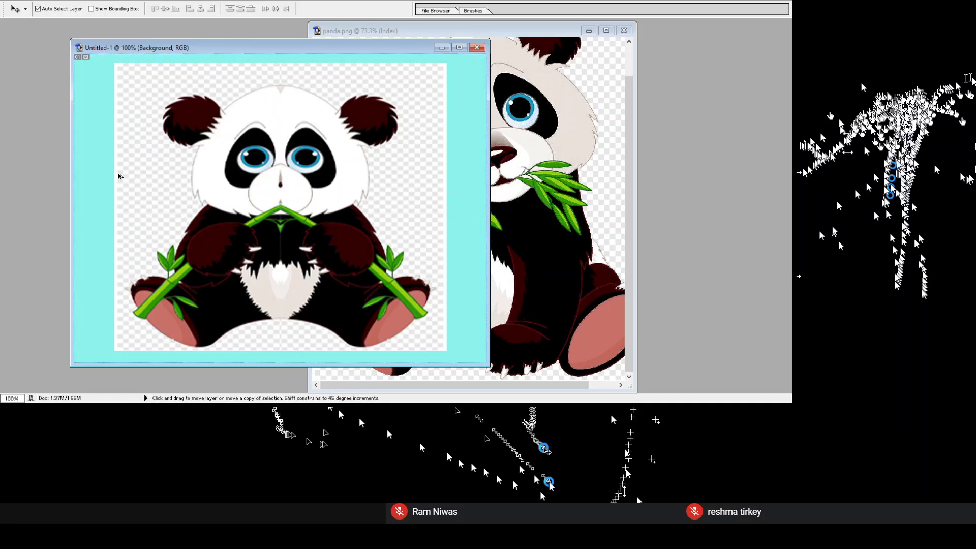
Step: Clear the selection around the panda half in panda.png and switch back to the Move tool
key("alt+Tab")
key("alt+Tab")
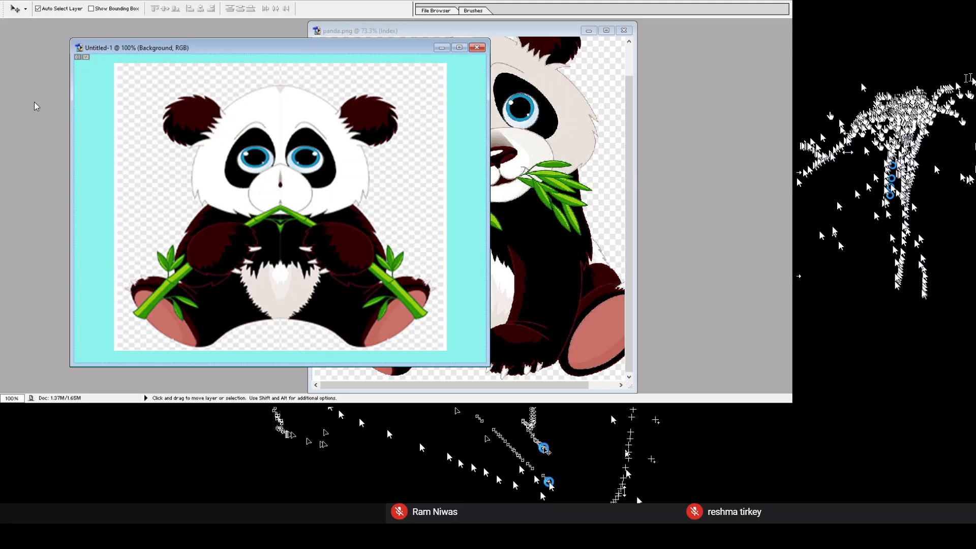
key("k")
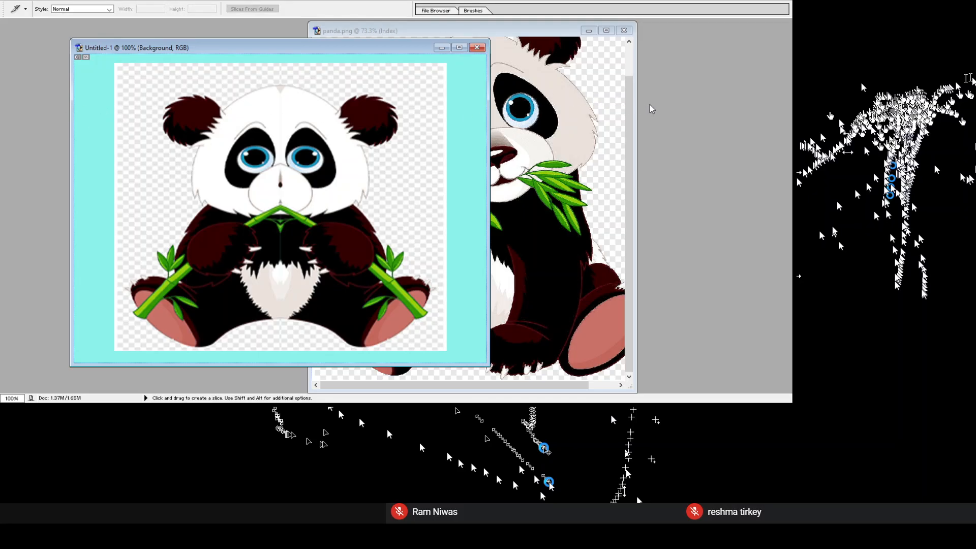
left_click(564, 118)
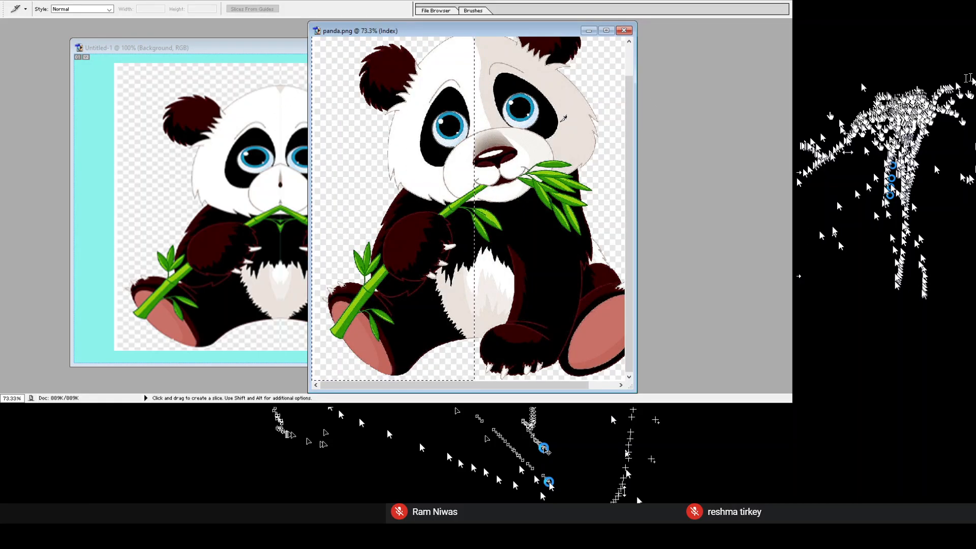
key("ctrl+s")
key("v")
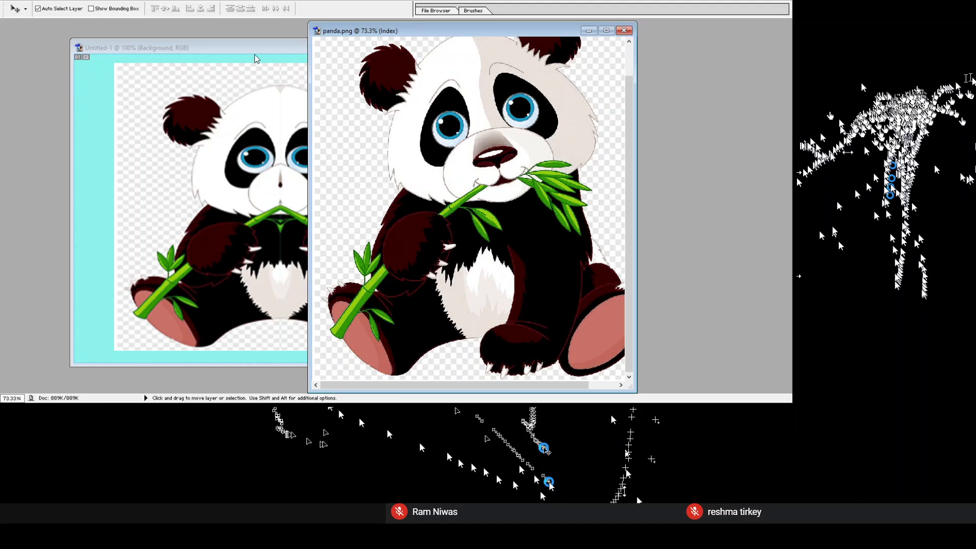
Step: Bring the Untitled-1 document with the symmetrical panda to the front and save it as image1.psd
left_click(254, 50)
left_click_drag(279, 48, 241, 37)
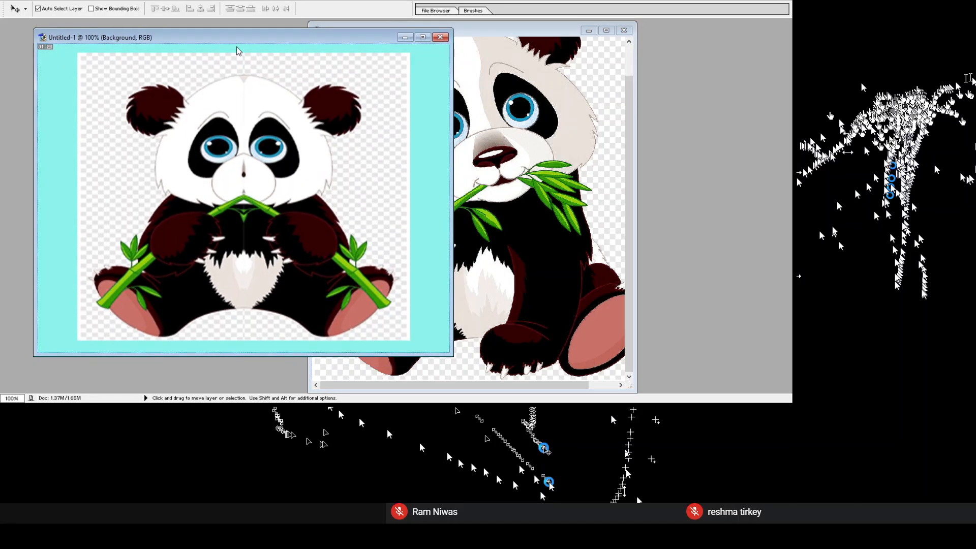
left_click_drag(132, 42, 184, 47)
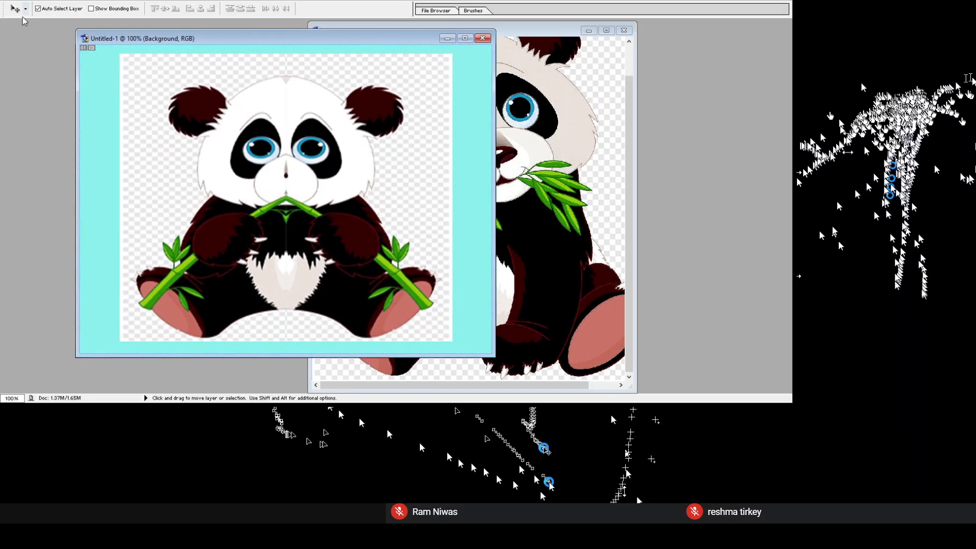
double_click(38, 98)
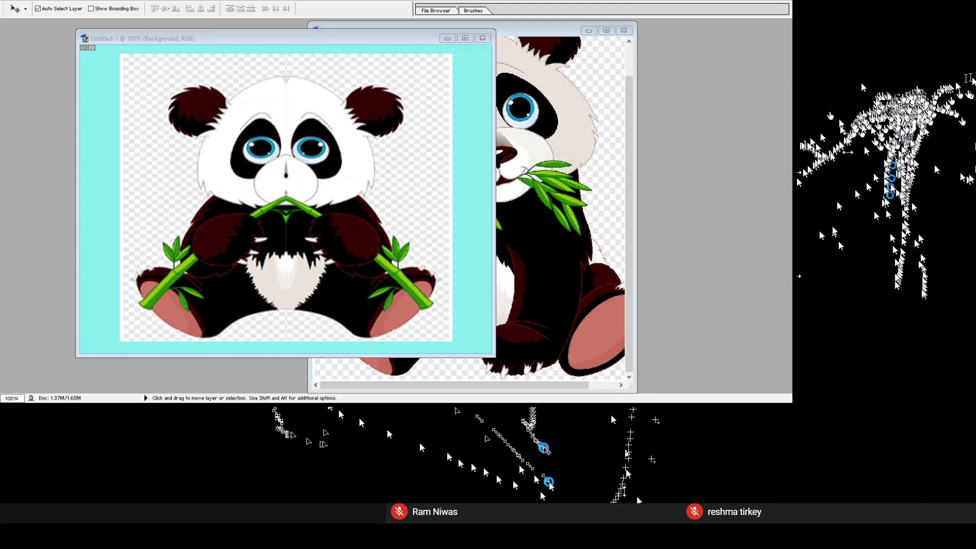
left_click(547, 287)
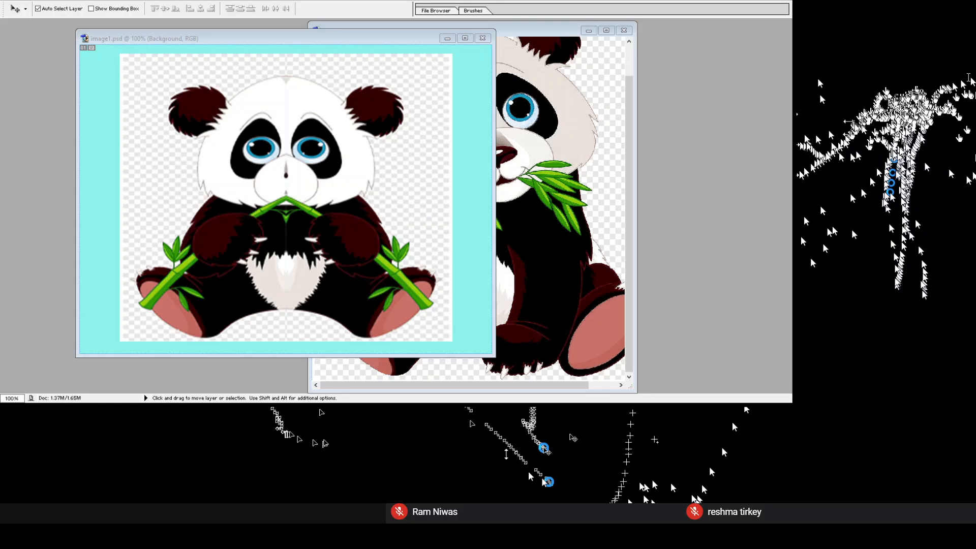
key("alt+Tab")
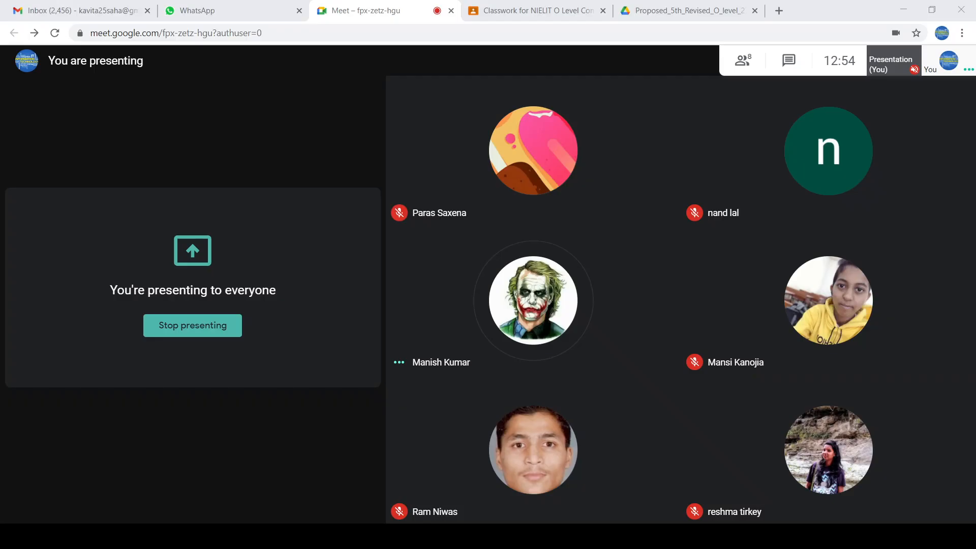
key("alt+Tab")
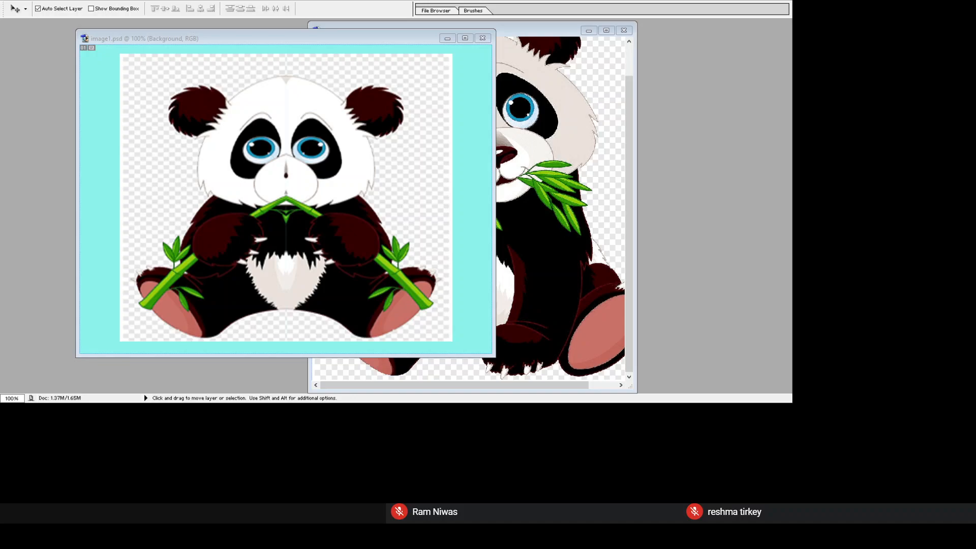
key("alt+Tab")
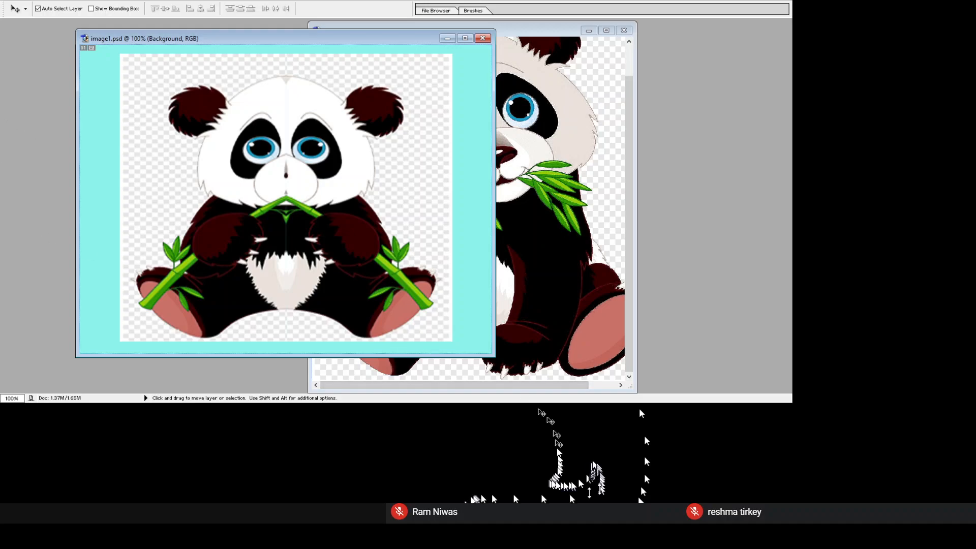
key("alt+Tab")
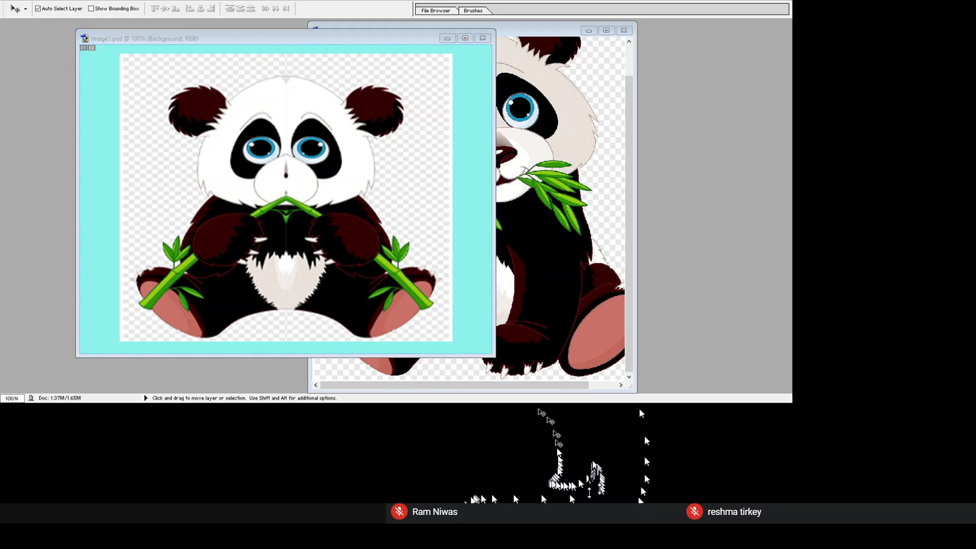